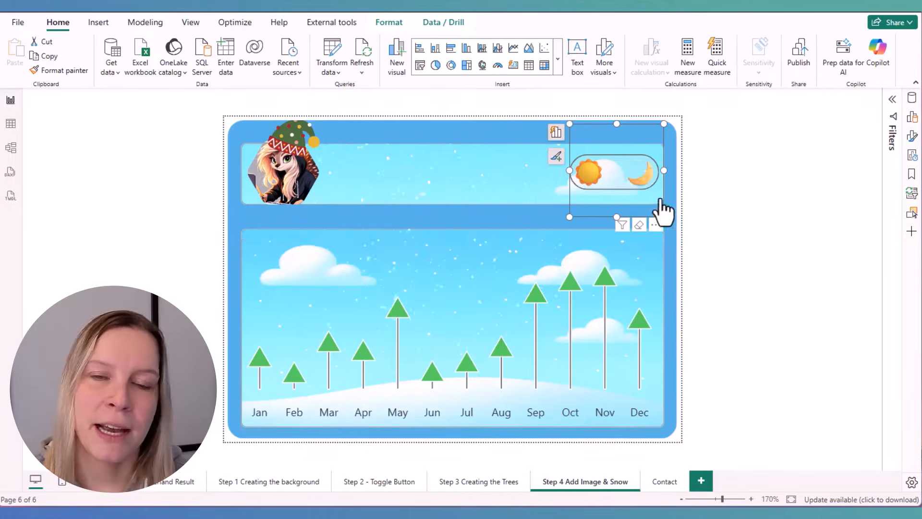
# Switch the snow dashboard to its night theme with the sun and moon toggle, and clear the selection
pyautogui.click(637, 181)
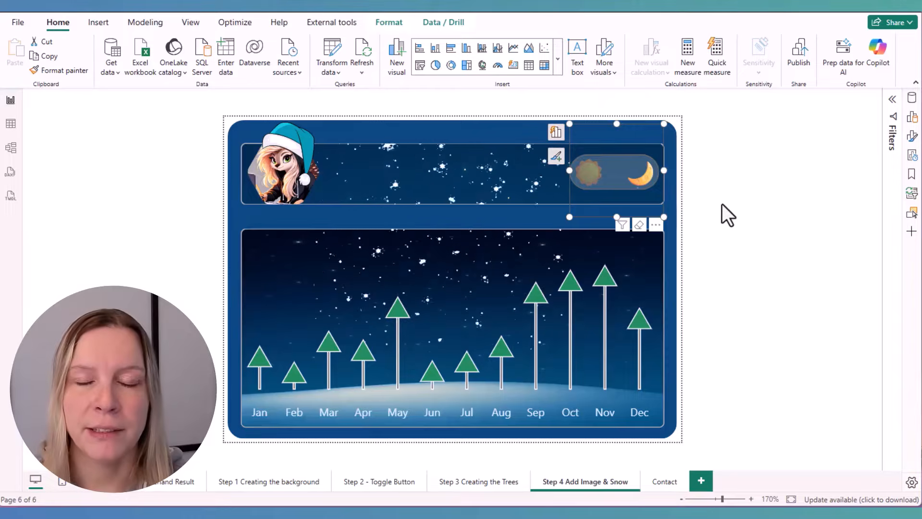
pyautogui.click(722, 204)
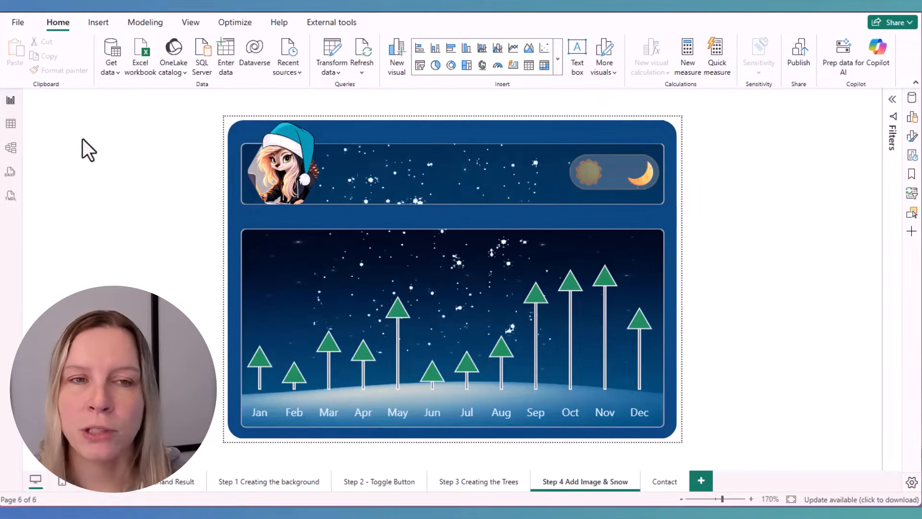
# Examine the rows of the Data table and the Date table in the table view
pyautogui.click(12, 125)
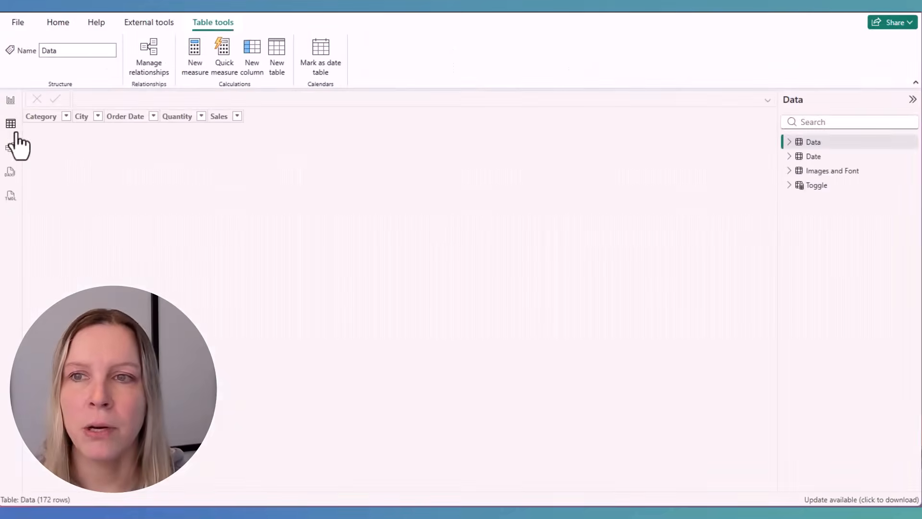
pyautogui.moveTo(850, 159)
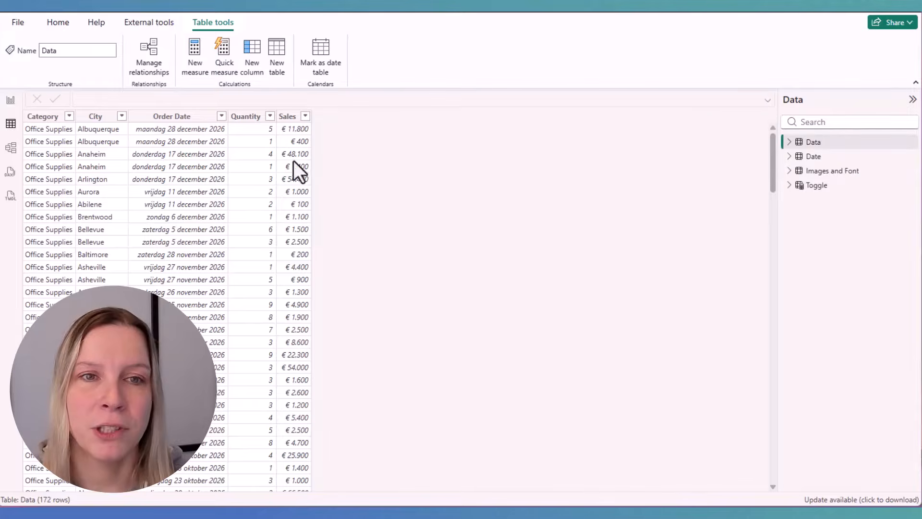
pyautogui.click(836, 161)
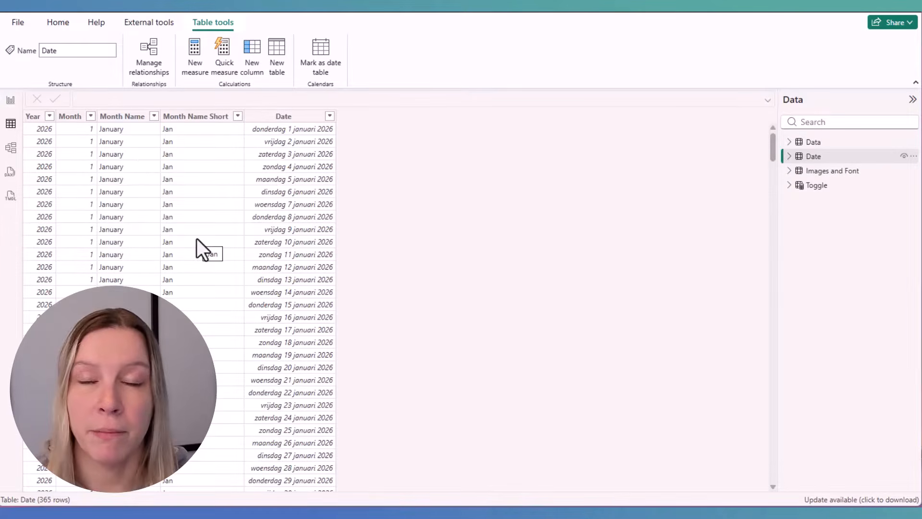
# Examine the Images table's day and night rows, including their option descriptions, button icons and colors
pyautogui.click(847, 172)
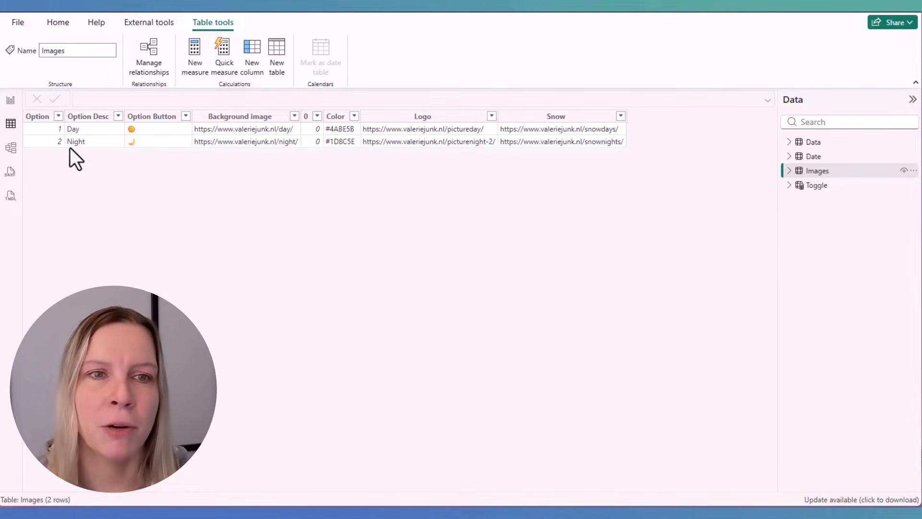
pyautogui.click(111, 129)
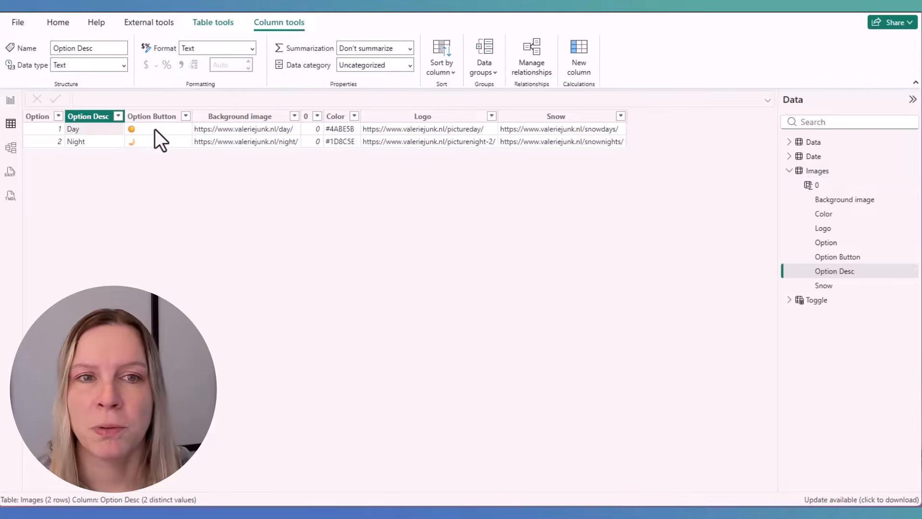
pyautogui.click(154, 129)
pyautogui.click(120, 143)
pyautogui.click(173, 128)
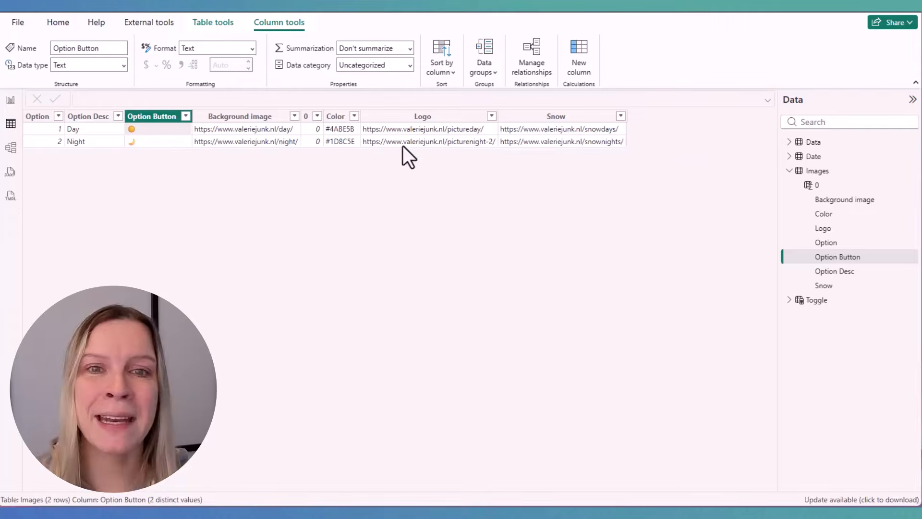
pyautogui.click(345, 133)
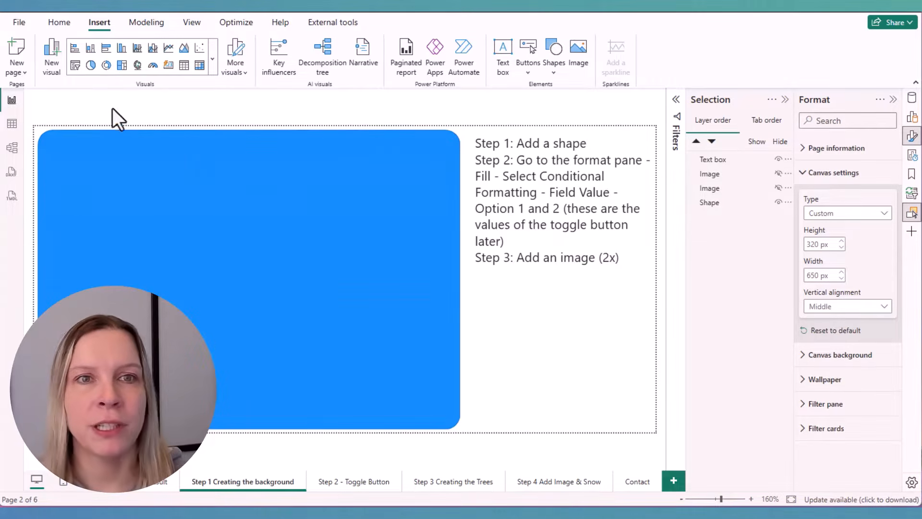
# Examine the rectangle shape options and the blue background shape's style settings, including its fill and border
pyautogui.click(555, 73)
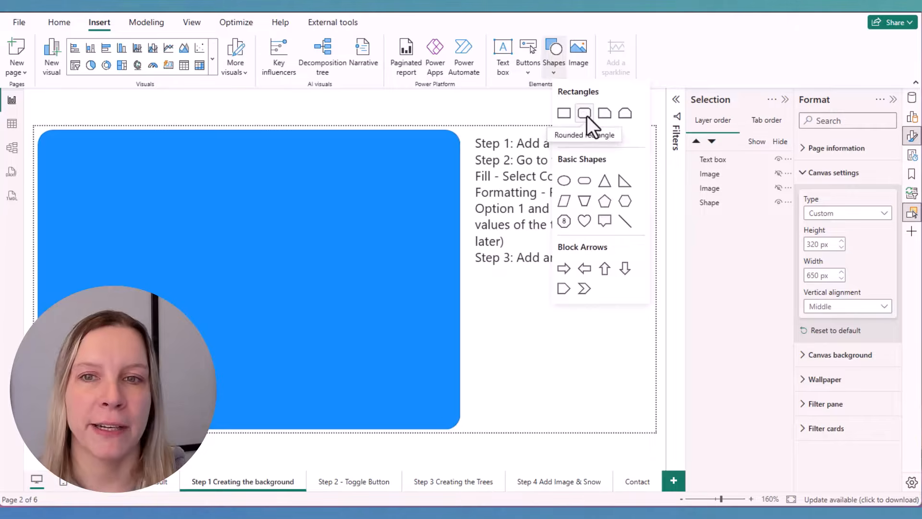
pyautogui.click(355, 239)
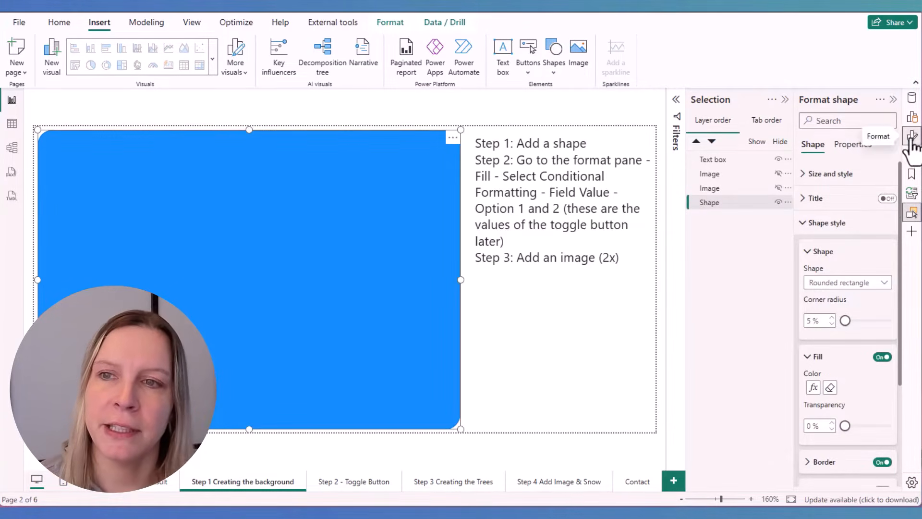
pyautogui.scroll(-2, 867, 252)
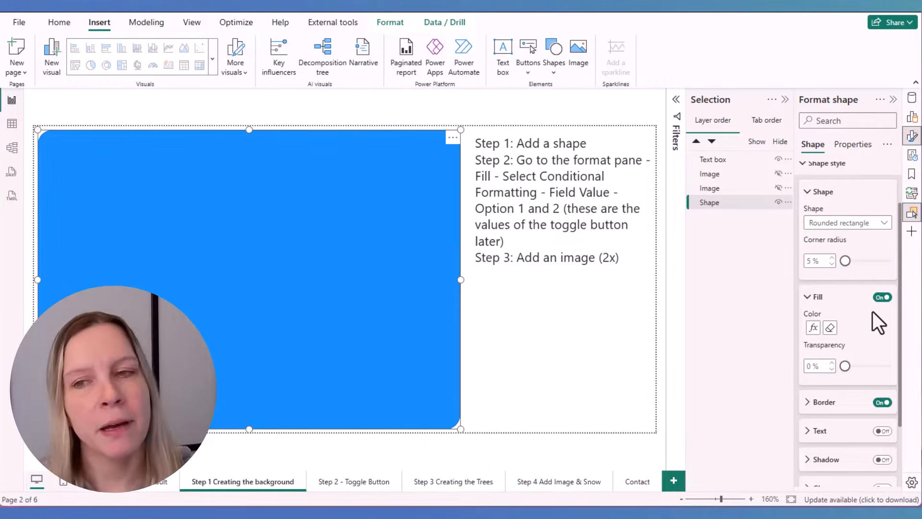
pyautogui.scroll(-1, 865, 327)
pyautogui.click(835, 343)
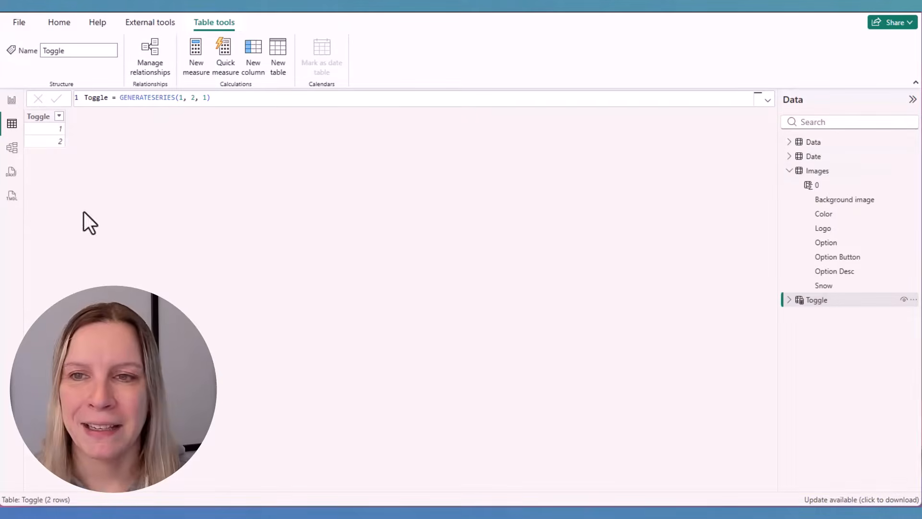
# Compare the Toggle table with the Option column of the Images table, and return to the report page
pyautogui.click(12, 147)
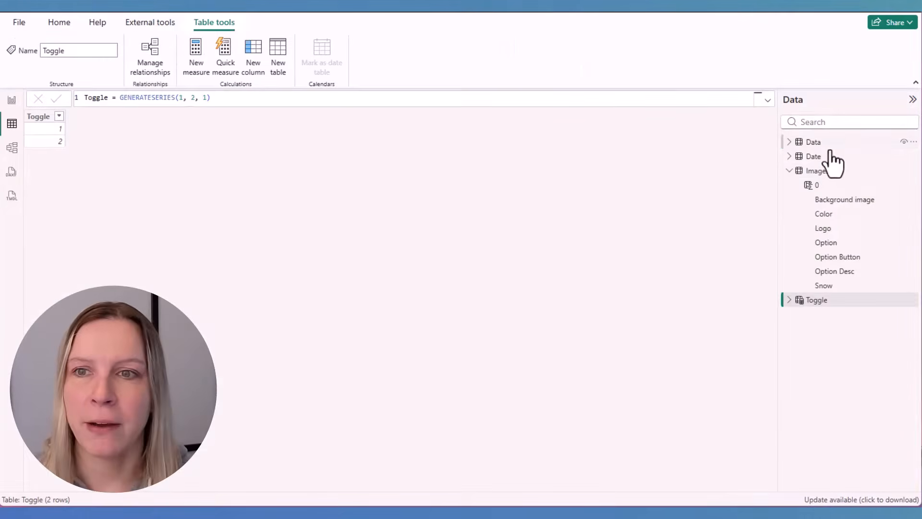
pyautogui.click(822, 170)
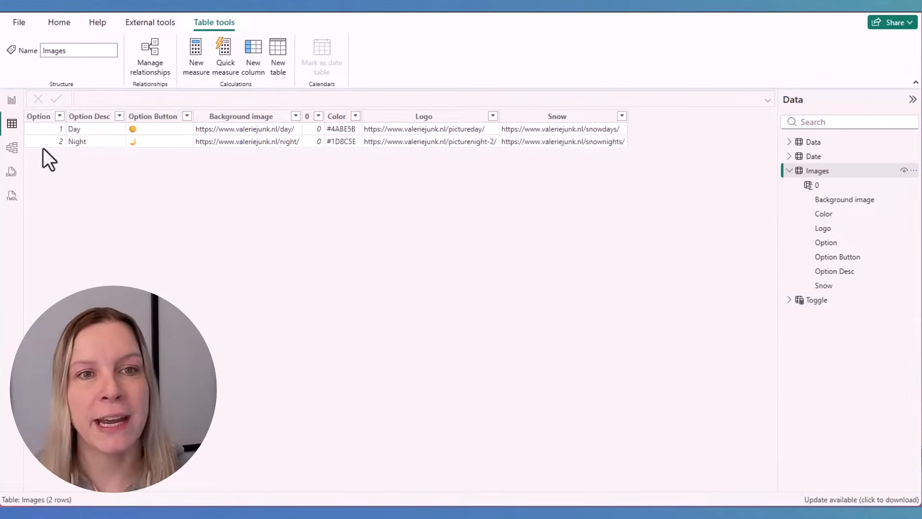
pyautogui.click(16, 98)
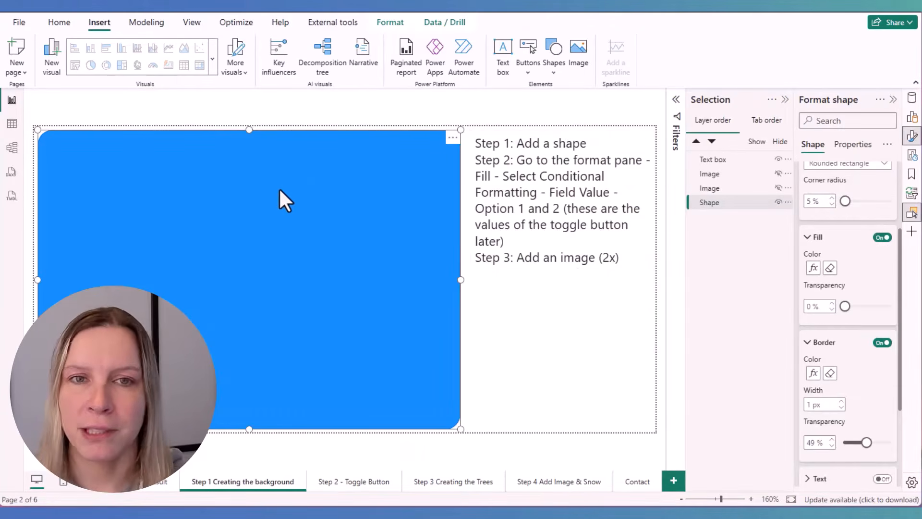
# Apply rules-based conditional fill to the background shape using Sum of Option: dark blue for 2, light blue for 1
pyautogui.click(813, 268)
pyautogui.click(216, 126)
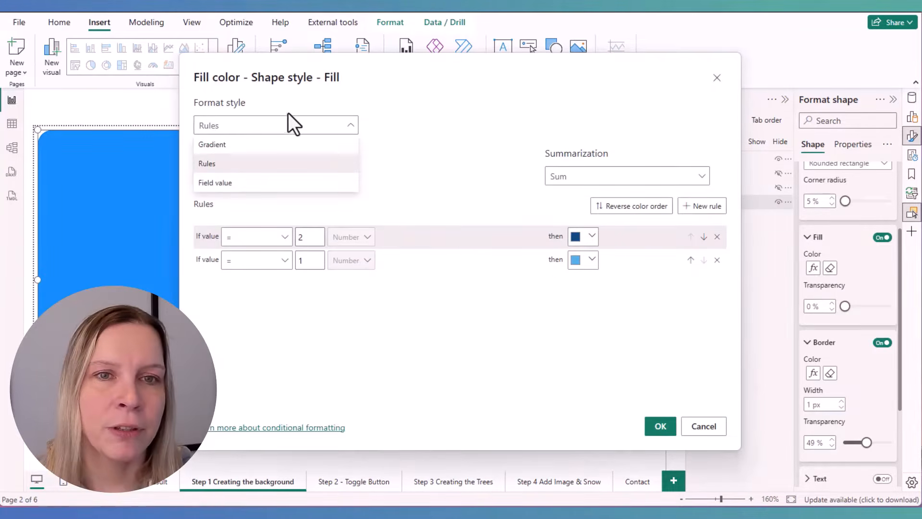
pyautogui.click(233, 166)
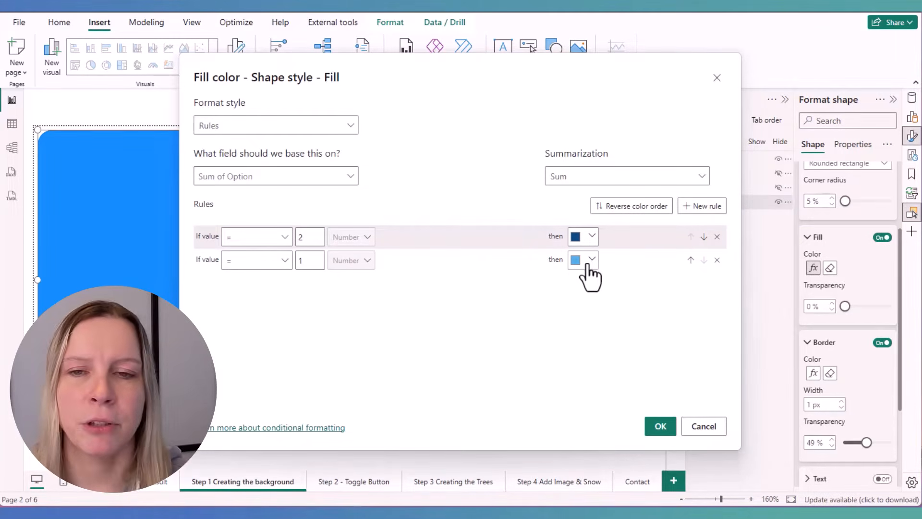
pyautogui.click(660, 427)
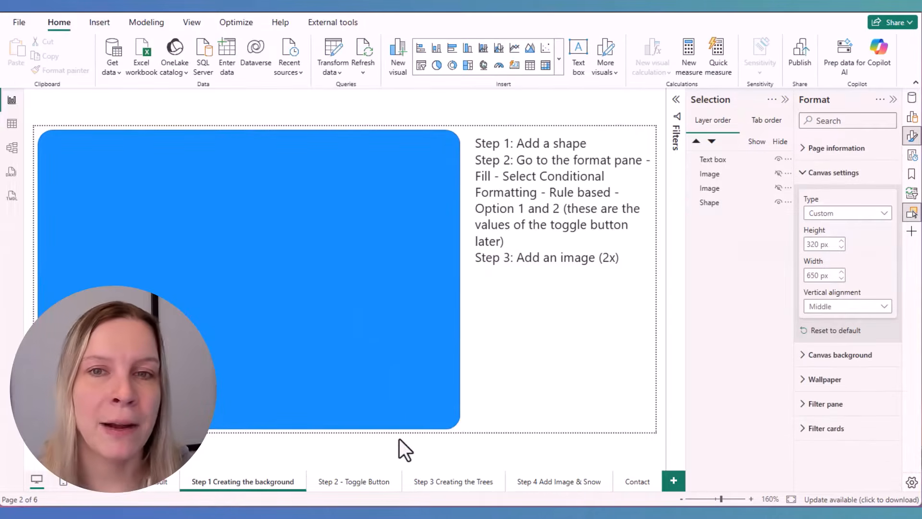
# Make the two hidden background images visible on top of the blue shape
pyautogui.click(779, 187)
pyautogui.click(779, 174)
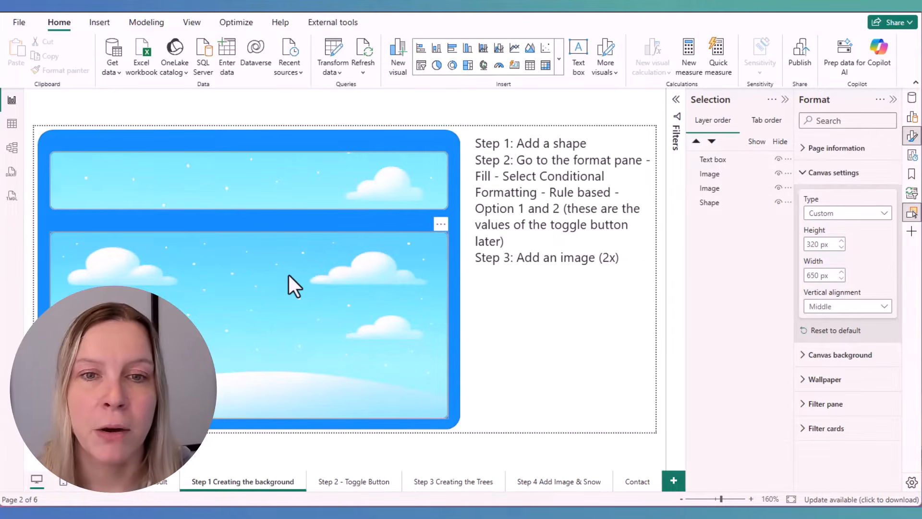
# Switch the result page to its day theme for comparison, and return to the Step 1 Creating the background page
pyautogui.click(134, 485)
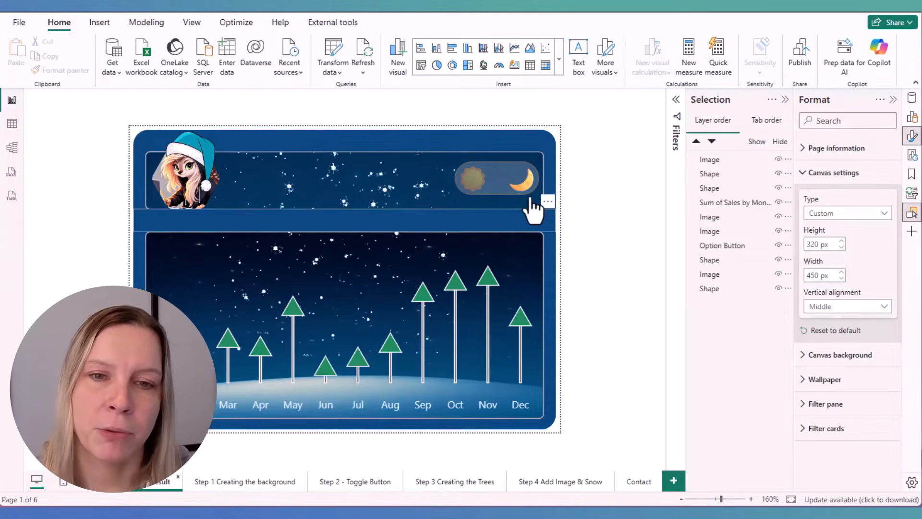
pyautogui.click(478, 193)
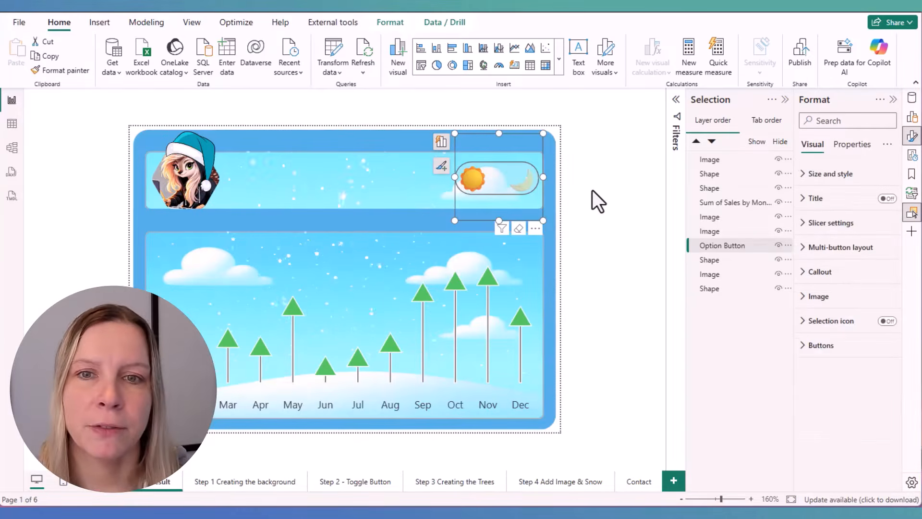
pyautogui.click(229, 482)
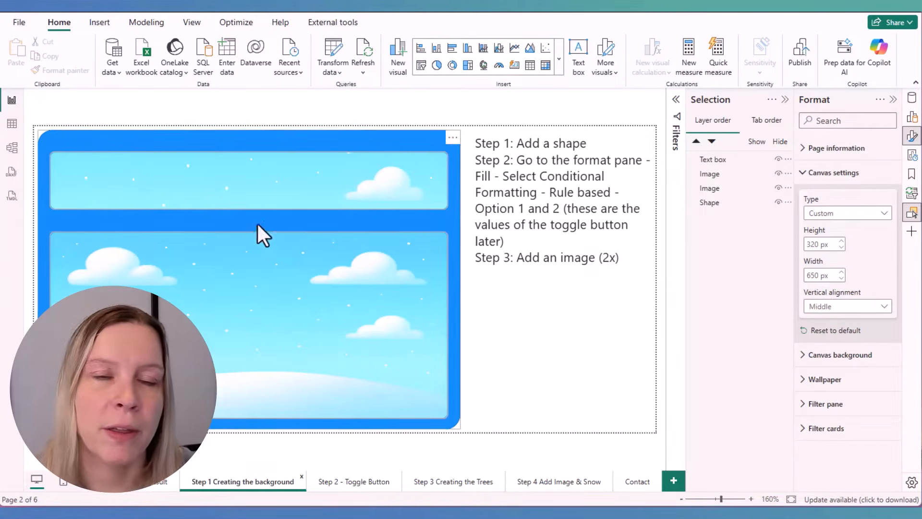
# Widen the Background image column of the Images table in the table view
pyautogui.click(14, 126)
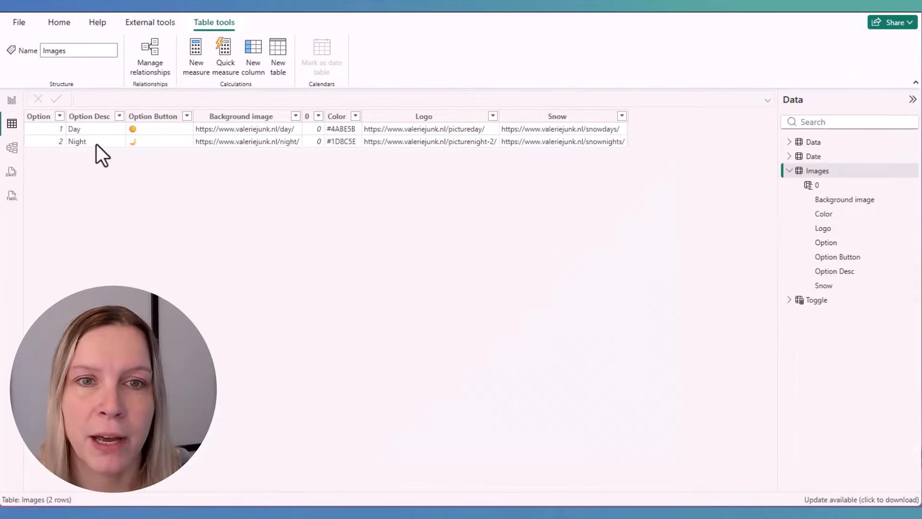
pyautogui.moveTo(303, 116); pyautogui.dragTo(345, 117)
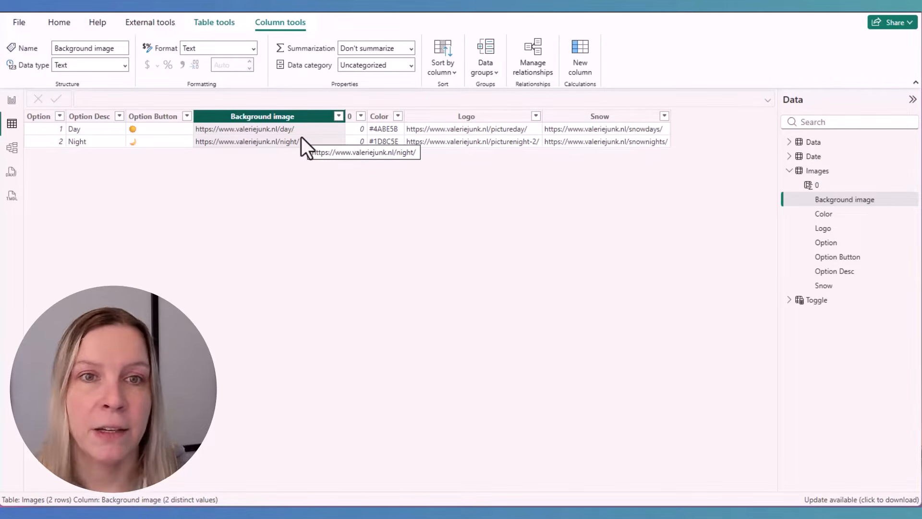
# Examine the style settings and image source of the large landscape image on the report page, alongside the data fields
pyautogui.click(59, 23)
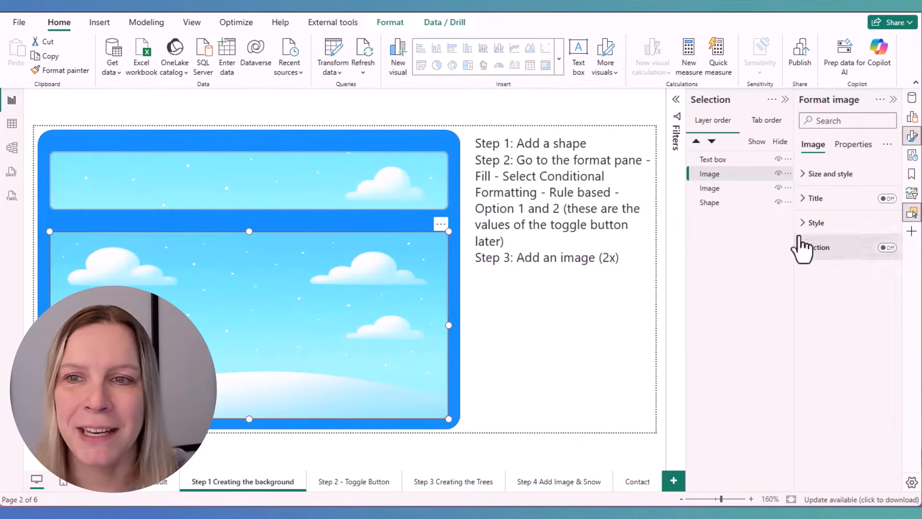
pyautogui.click(101, 25)
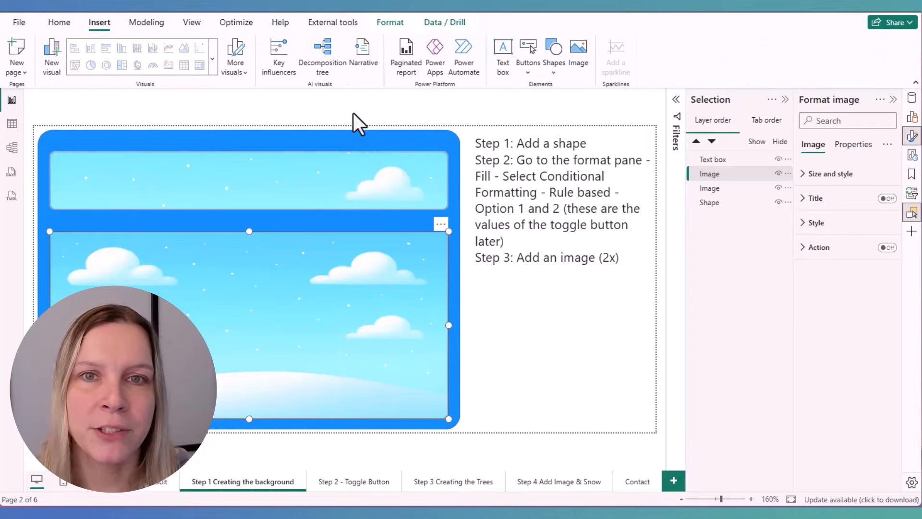
pyautogui.click(504, 113)
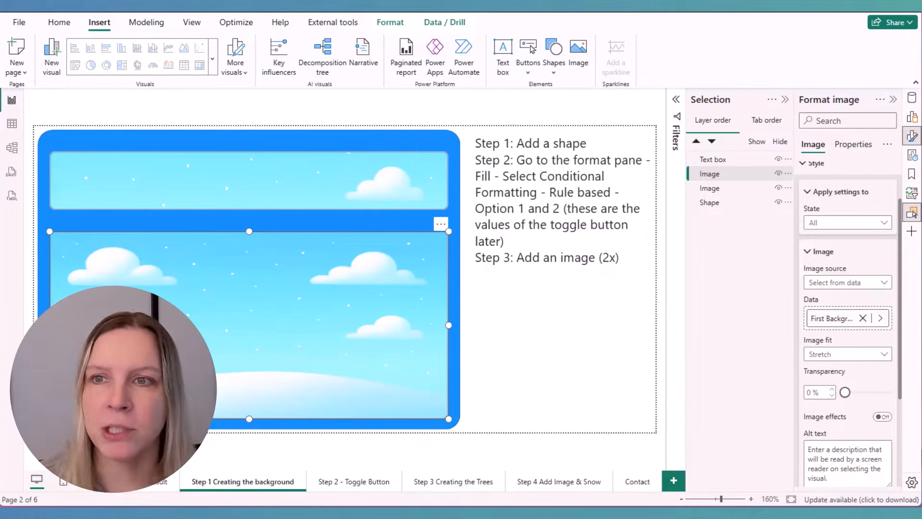
pyautogui.click(912, 98)
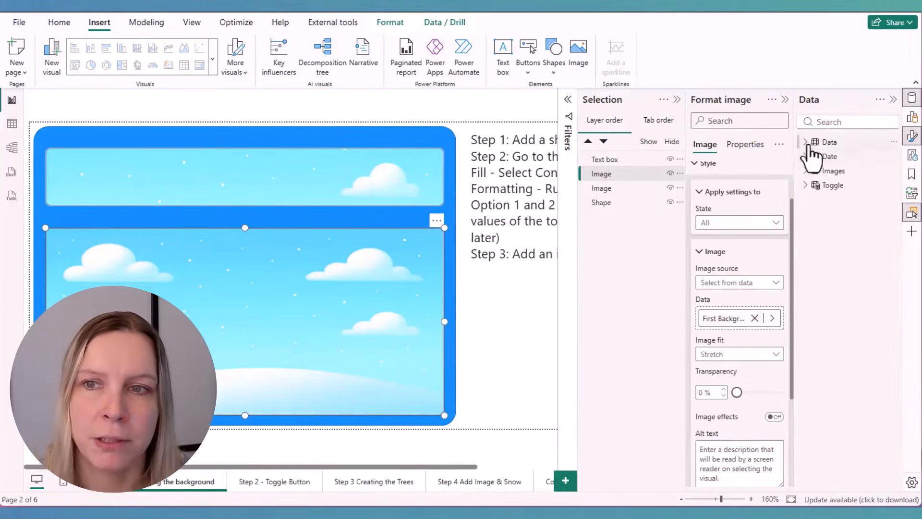
# Try the Last summarization on the large image's Background image field from the Images table, and return it to First
pyautogui.click(808, 171)
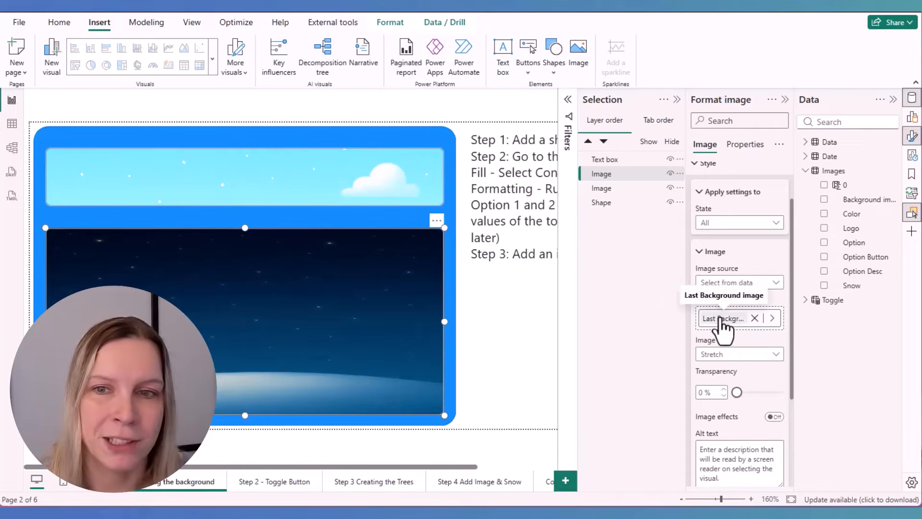
pyautogui.click(720, 319)
pyautogui.click(771, 320)
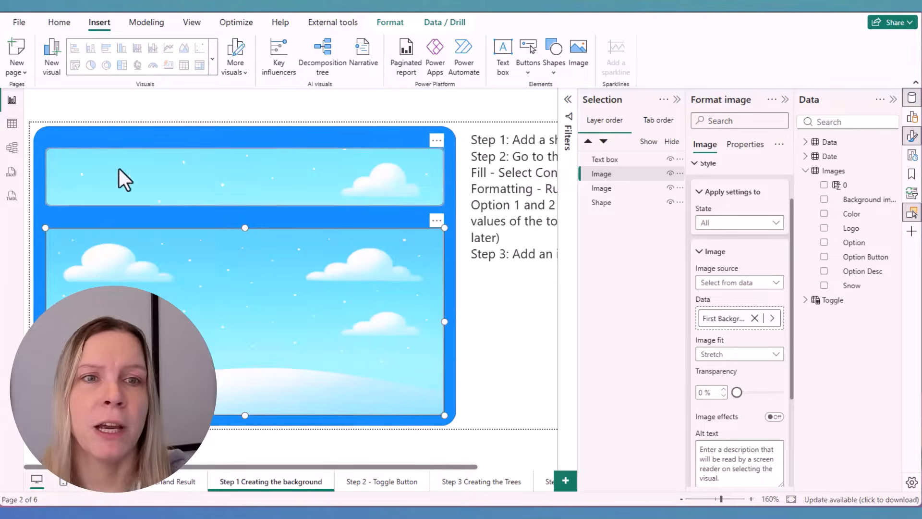
# Examine how Option 1 and Option 2 in the Images table relate to the button icons and background image links
pyautogui.click(12, 124)
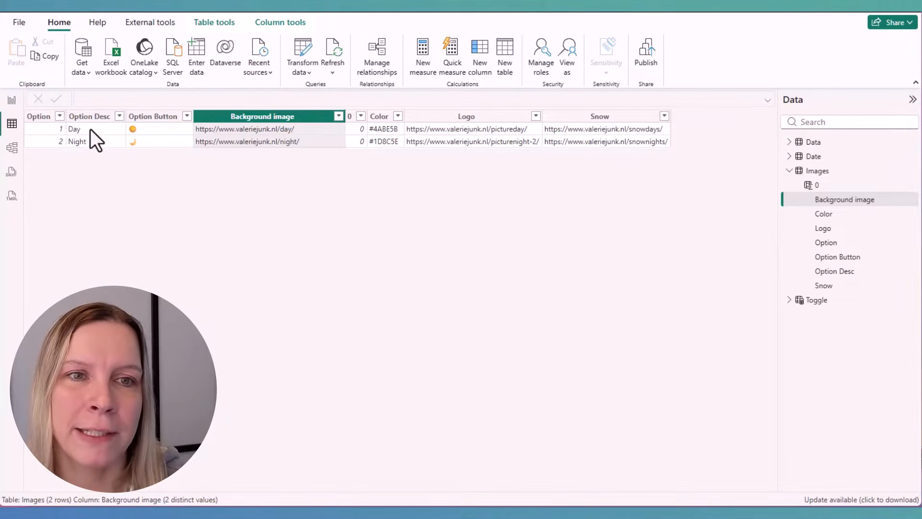
pyautogui.click(36, 128)
pyautogui.click(233, 129)
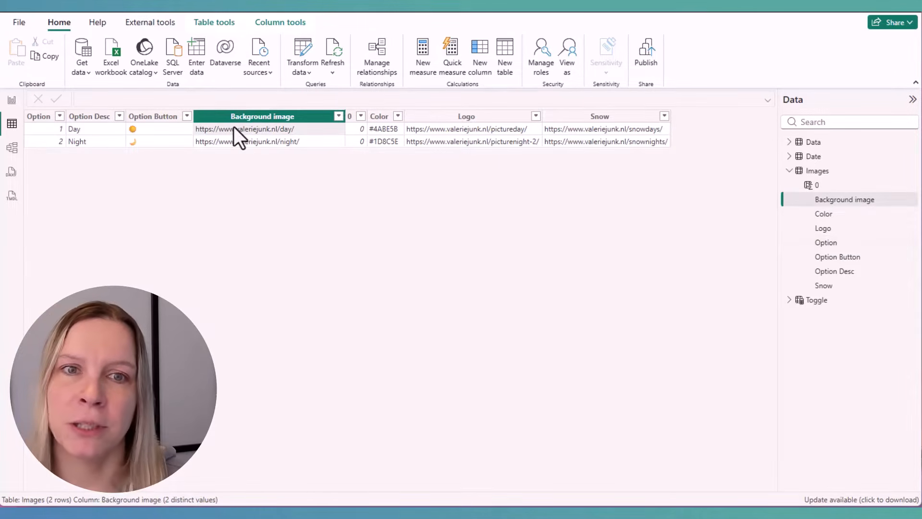
pyautogui.click(58, 147)
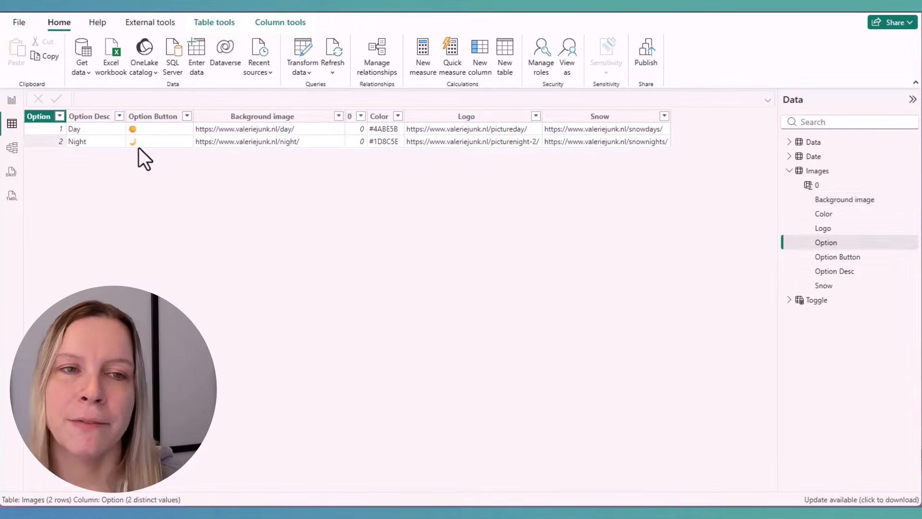
pyautogui.click(144, 146)
pyautogui.click(51, 143)
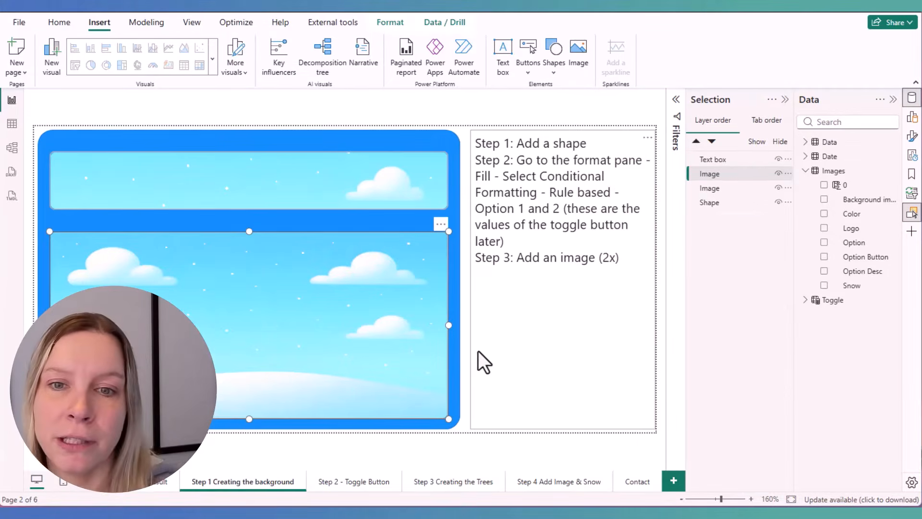
# Examine the background shape and the two images layered over it on the report page
pyautogui.click(461, 215)
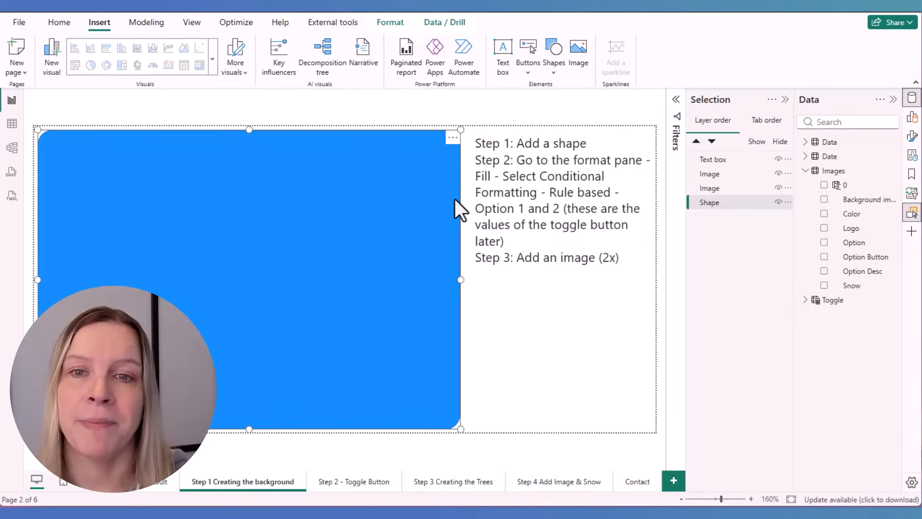
pyautogui.click(460, 113)
pyautogui.click(331, 178)
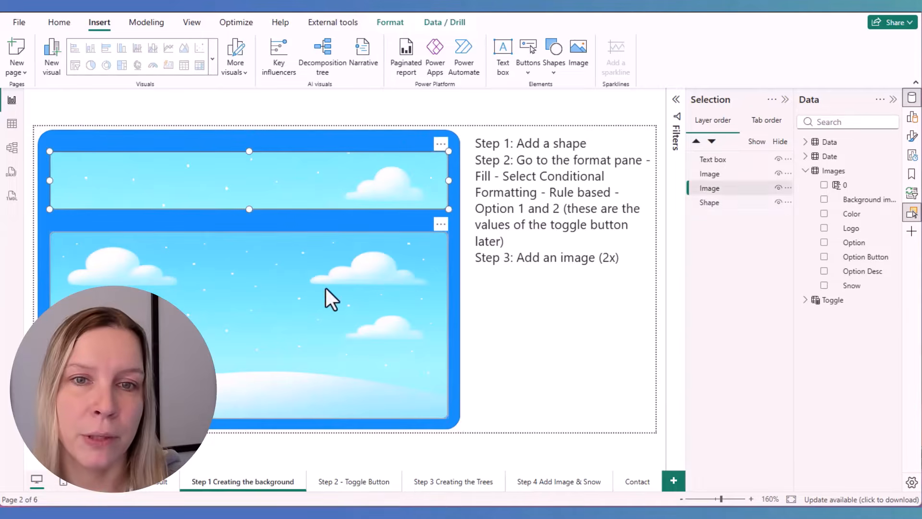
pyautogui.click(325, 287)
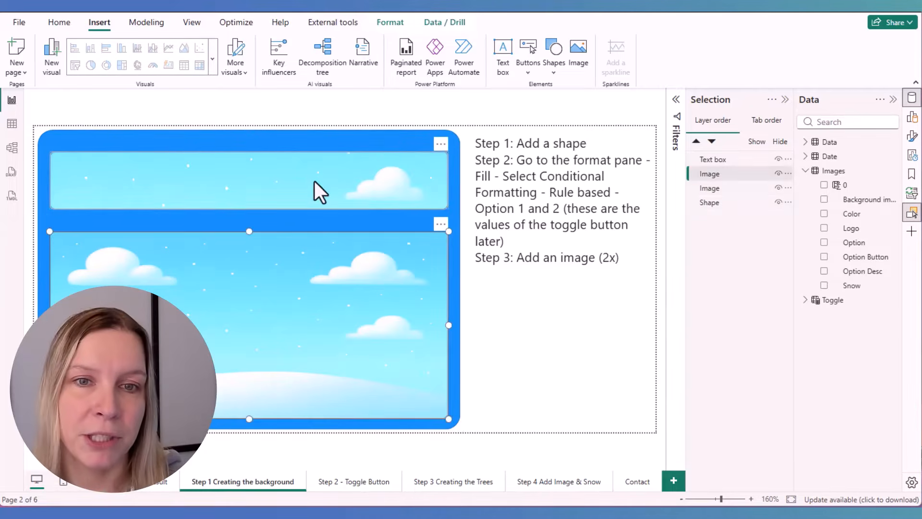
# Review the large landscape image's source set to Select from data, and compare it with the Images table
pyautogui.click(912, 136)
pyautogui.click(749, 227)
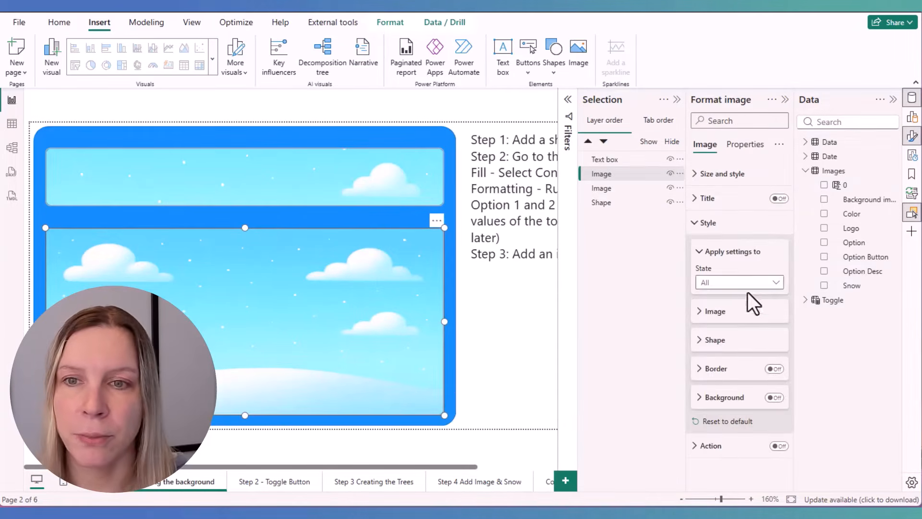
pyautogui.click(724, 313)
pyautogui.scroll(-3, 725, 317)
pyautogui.click(743, 222)
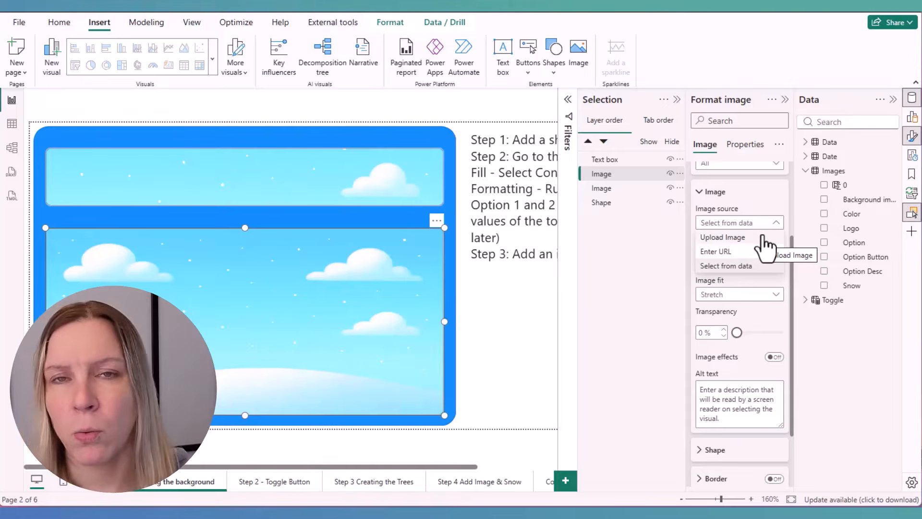
pyautogui.click(748, 267)
pyautogui.click(12, 124)
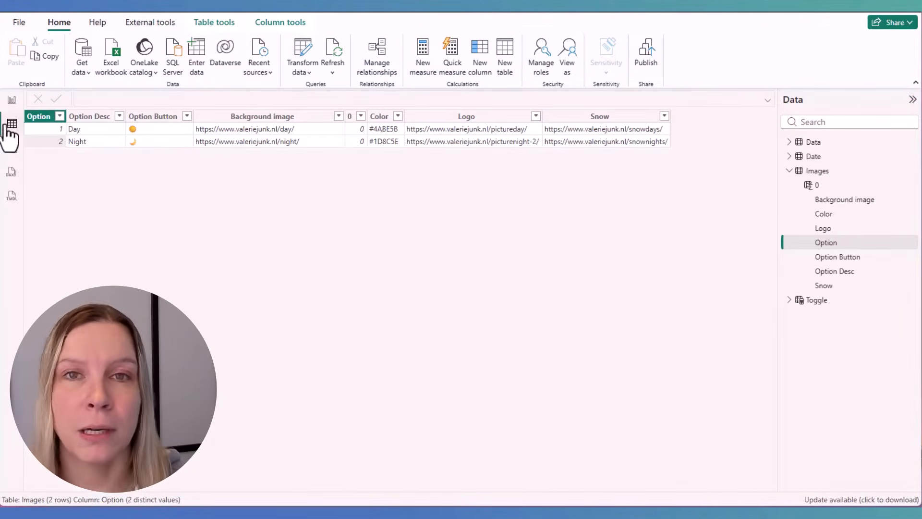
pyautogui.click(12, 100)
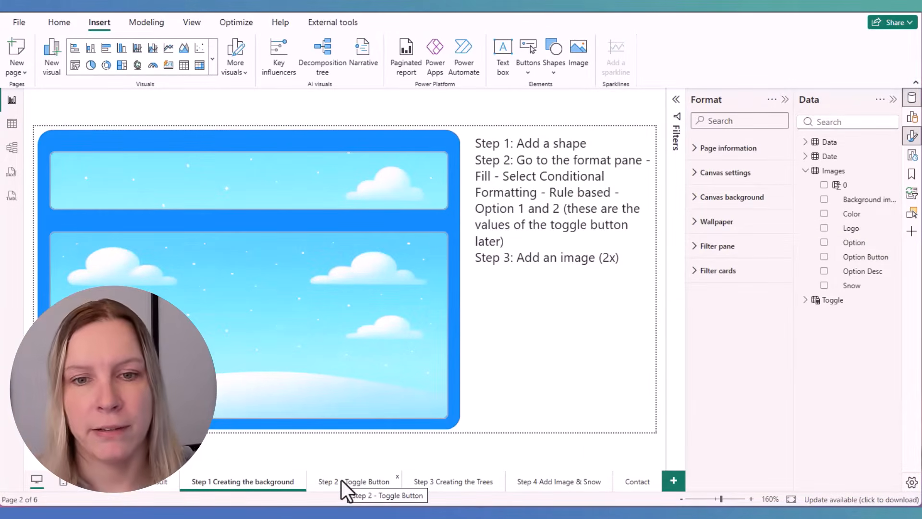
# Open the Step 2 - Toggle Button page and test the toggle by switching to night and back to day
pyautogui.click(341, 479)
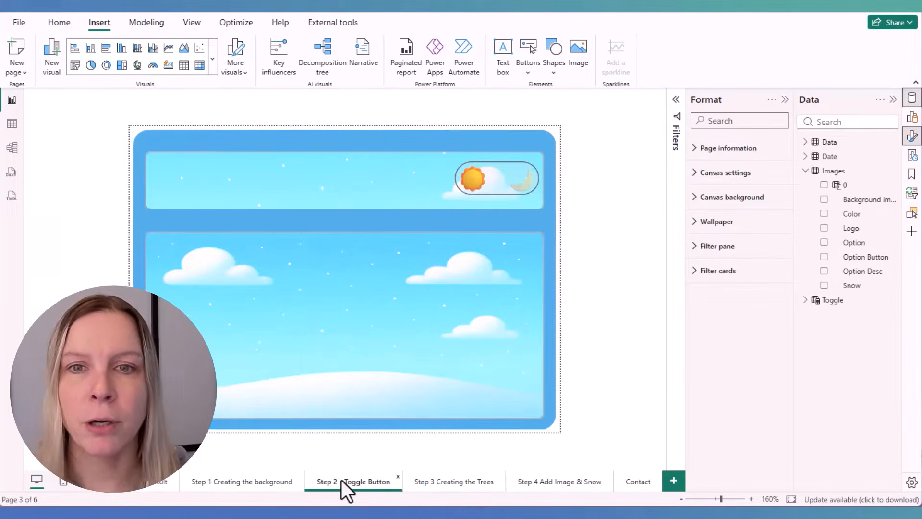
pyautogui.click(527, 194)
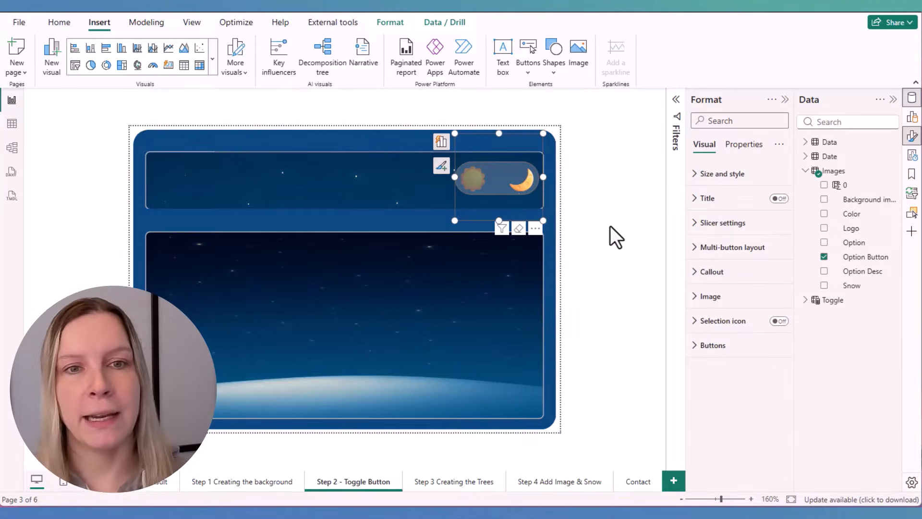
pyautogui.click(474, 183)
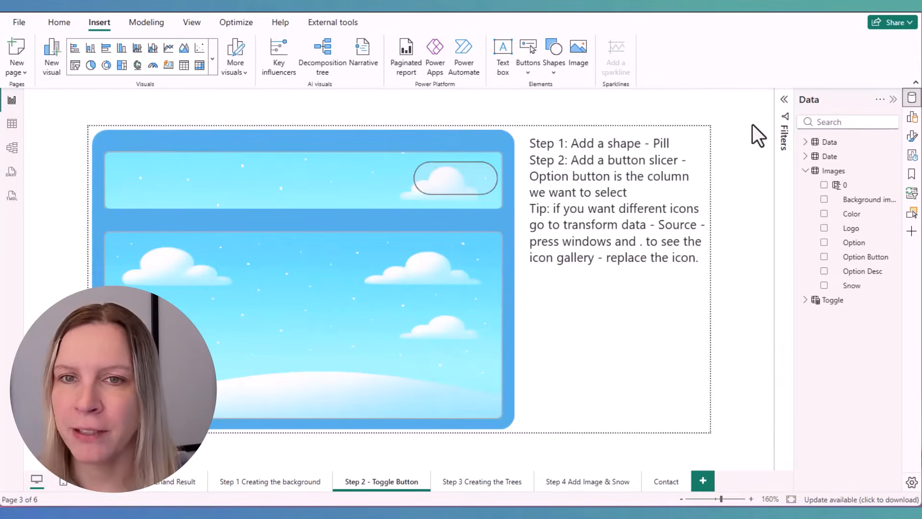
# Inspect the pill outline on the page header and find the Pill shape among the basic shapes
pyautogui.click(456, 186)
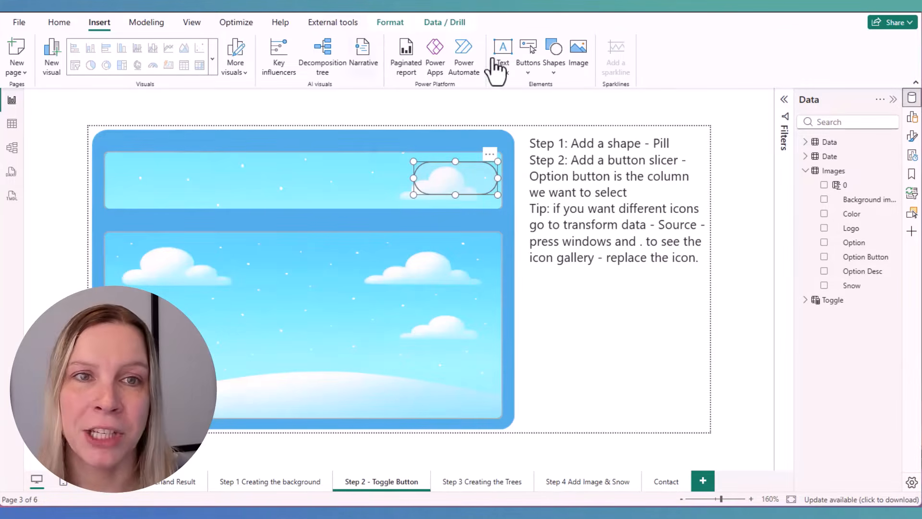
pyautogui.click(554, 57)
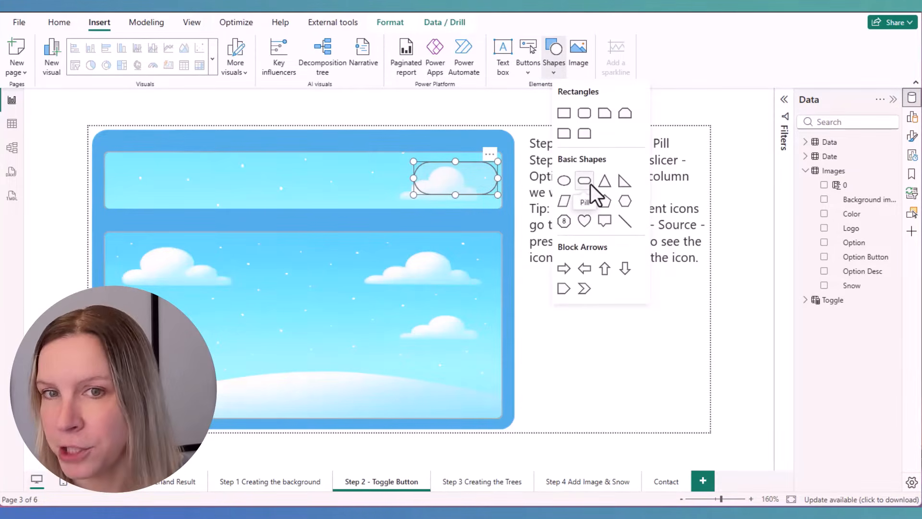
pyautogui.click(590, 183)
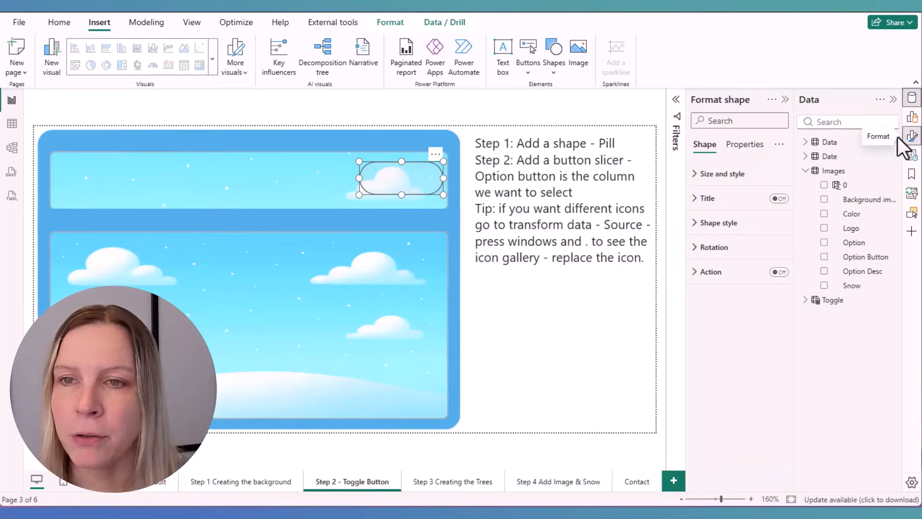
# Examine the shape type, fill and border settings of the pill outline, and deselect it
pyautogui.click(763, 228)
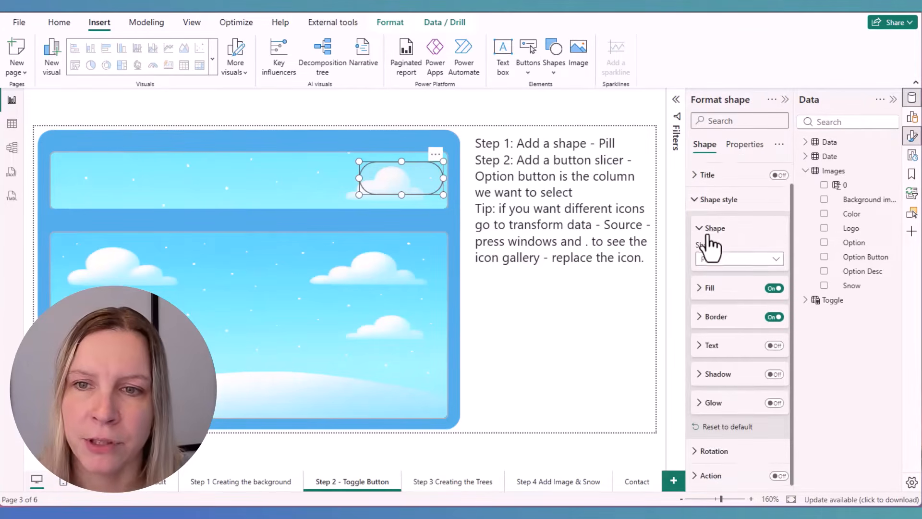
pyautogui.click(736, 290)
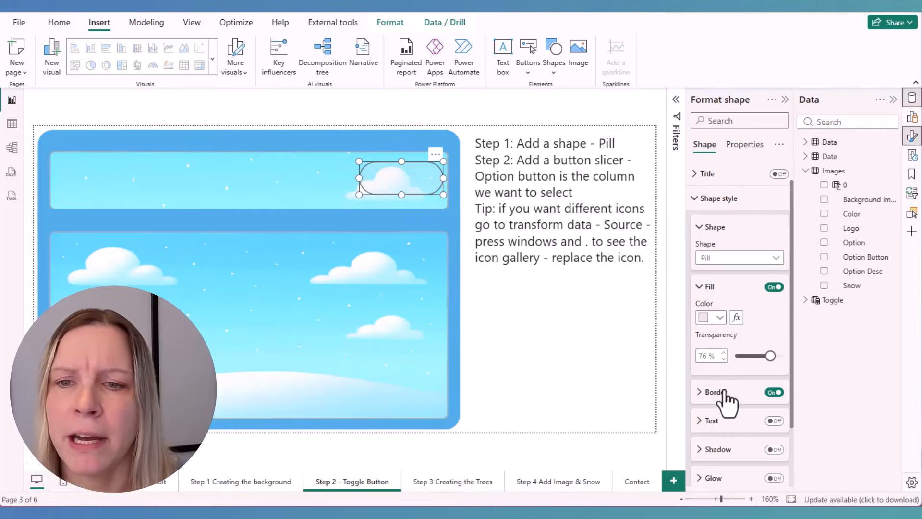
pyautogui.click(713, 392)
pyautogui.scroll(-4, 730, 389)
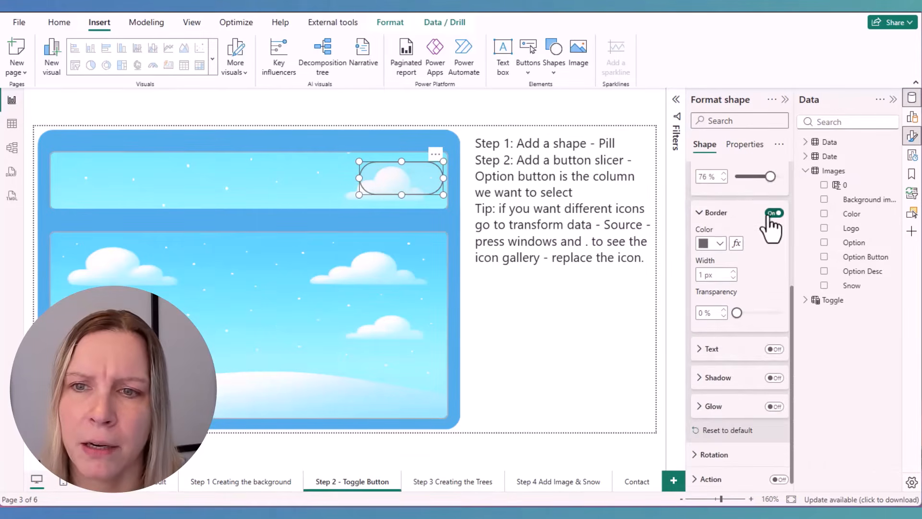
pyautogui.scroll(5, 735, 238)
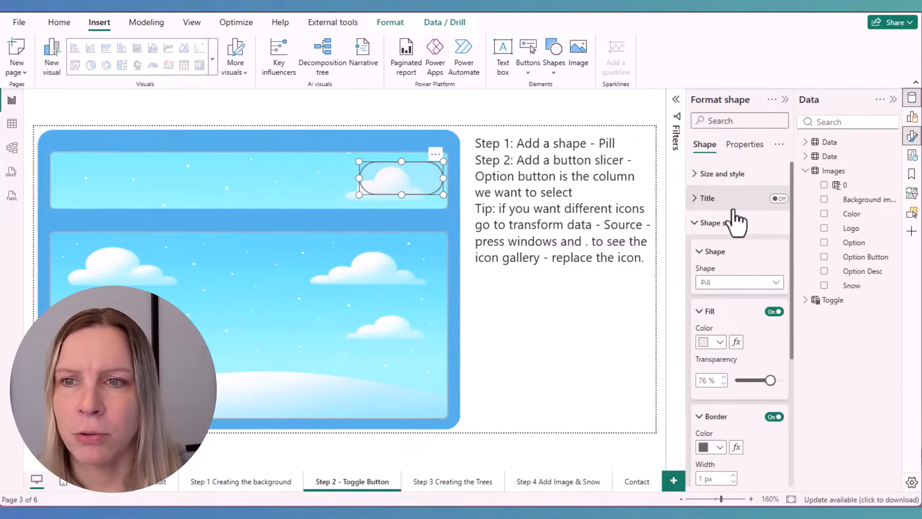
pyautogui.press('Escape')
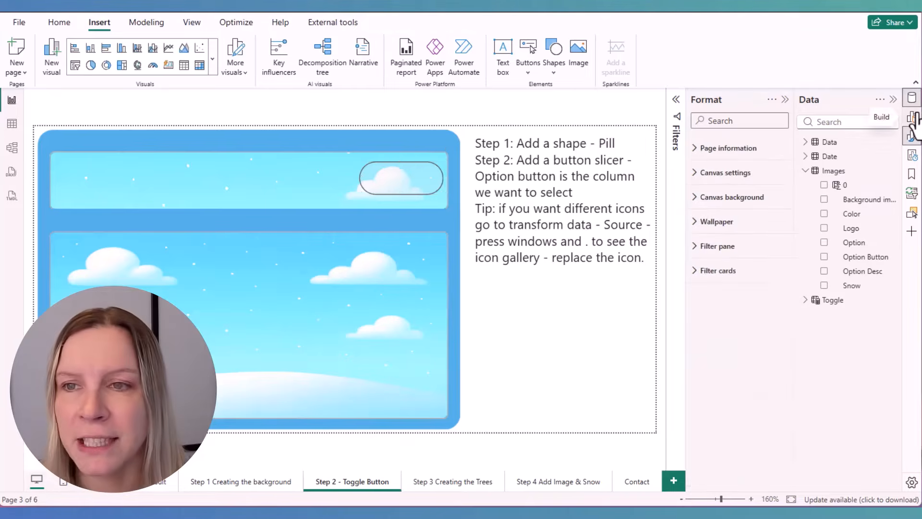
# Find the Button slicer visual type and examine the value field used by the sun and moon slicer
pyautogui.click(912, 117)
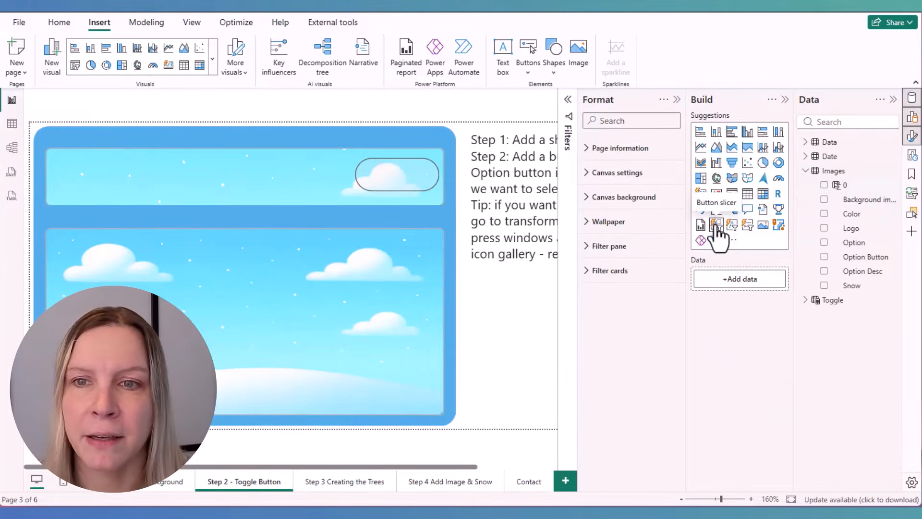
pyautogui.click(785, 99)
pyautogui.click(435, 214)
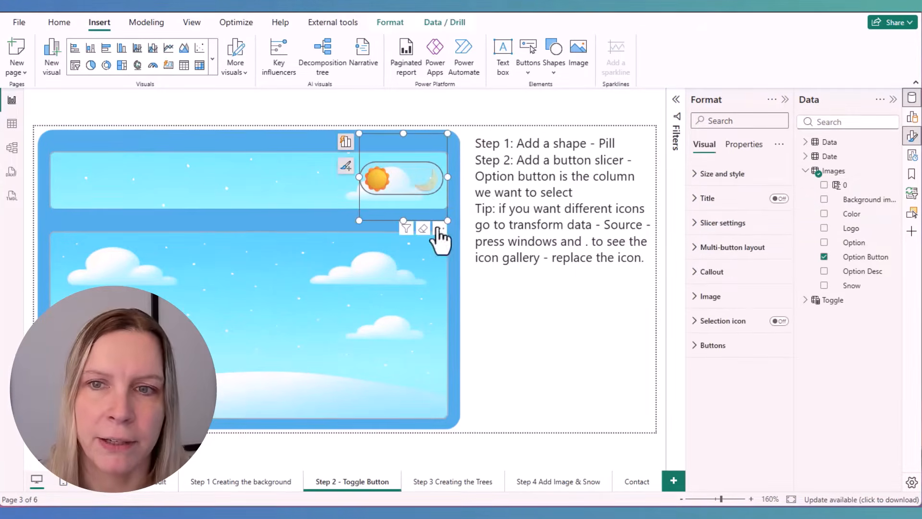
pyautogui.click(913, 136)
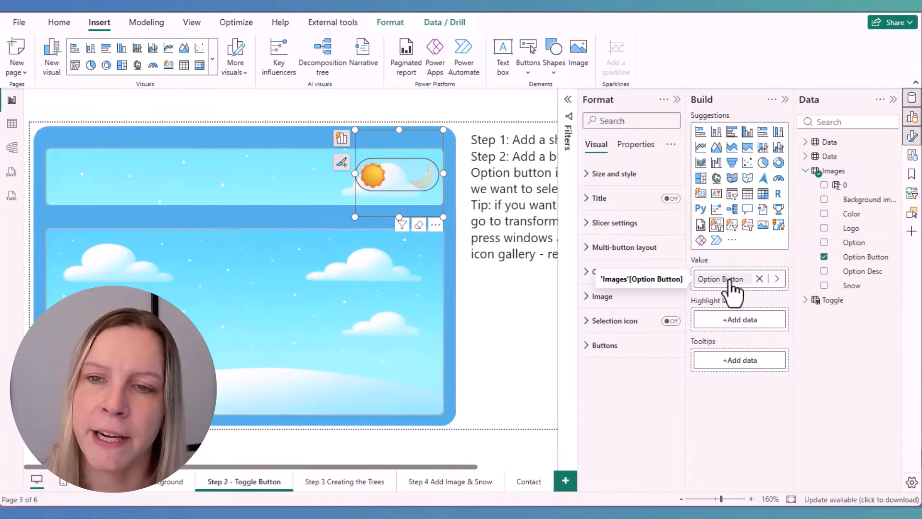
# Inspect the Images table's Option Button column, and open its source table in Power Query at the Day row's icon cell
pyautogui.click(12, 126)
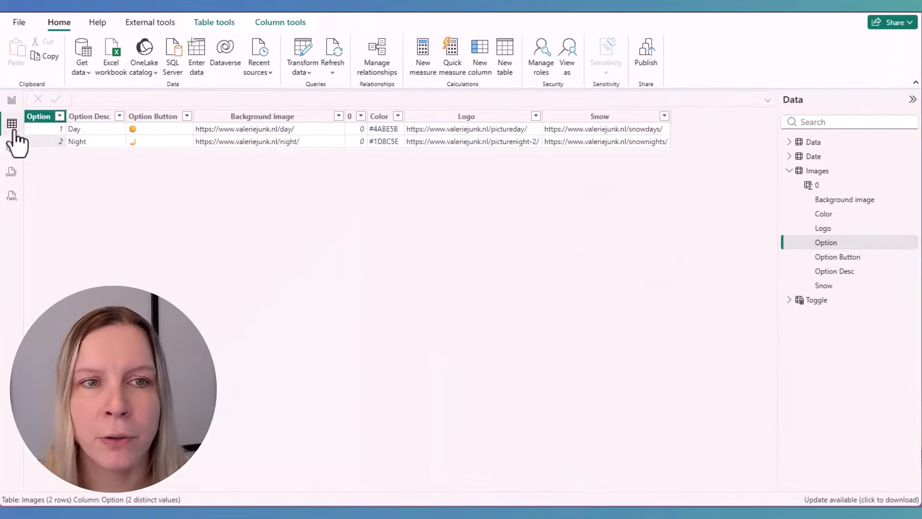
pyautogui.click(163, 134)
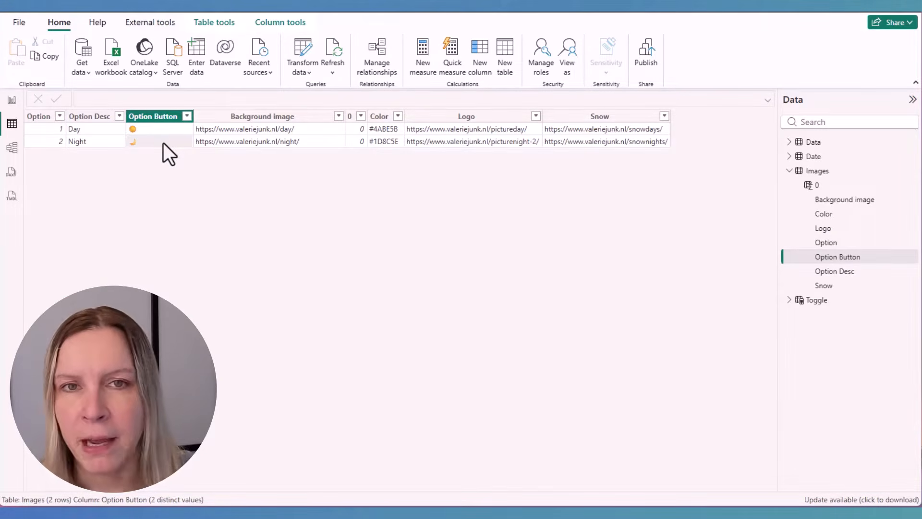
pyautogui.click(301, 52)
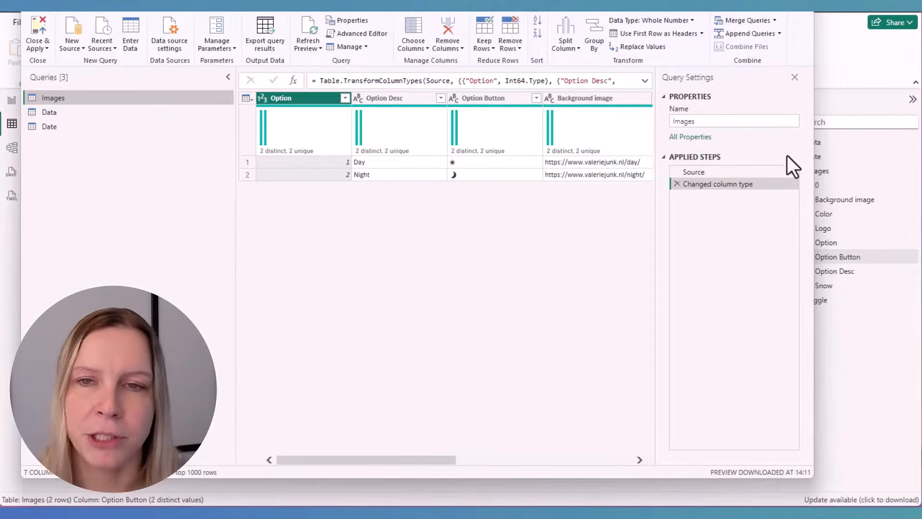
pyautogui.click(792, 172)
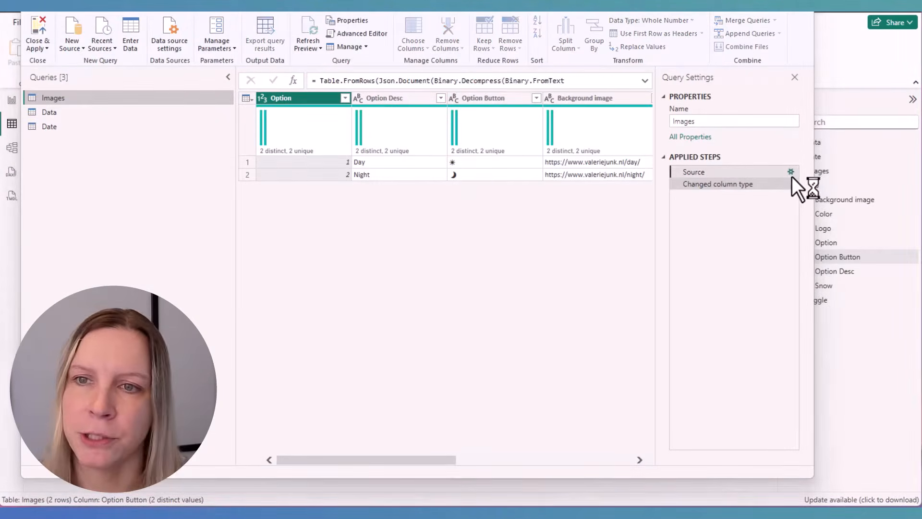
pyautogui.click(316, 121)
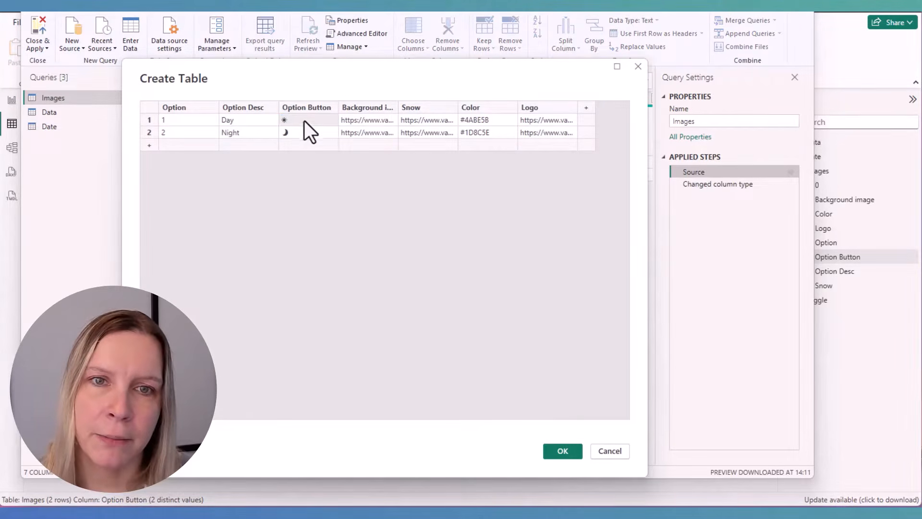
pyautogui.click(314, 119)
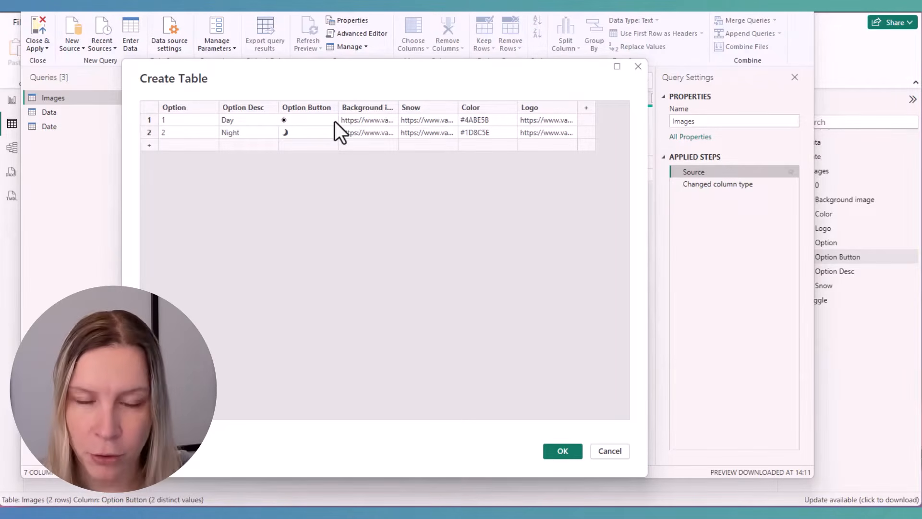
# Search the emoji gallery for "zon" from the Day row's Option Button cell, accept the source table, and close and apply the query
pyautogui.press('super+period')
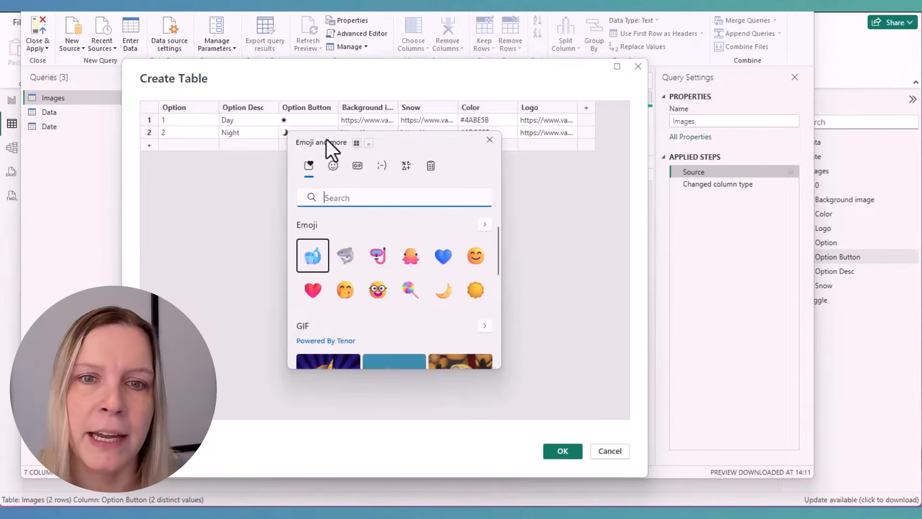
pyautogui.click(330, 165)
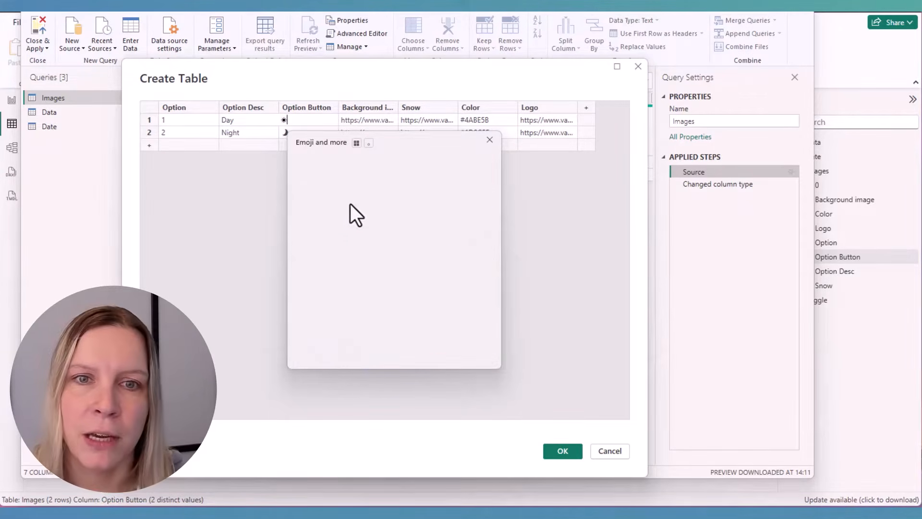
pyautogui.write('z')
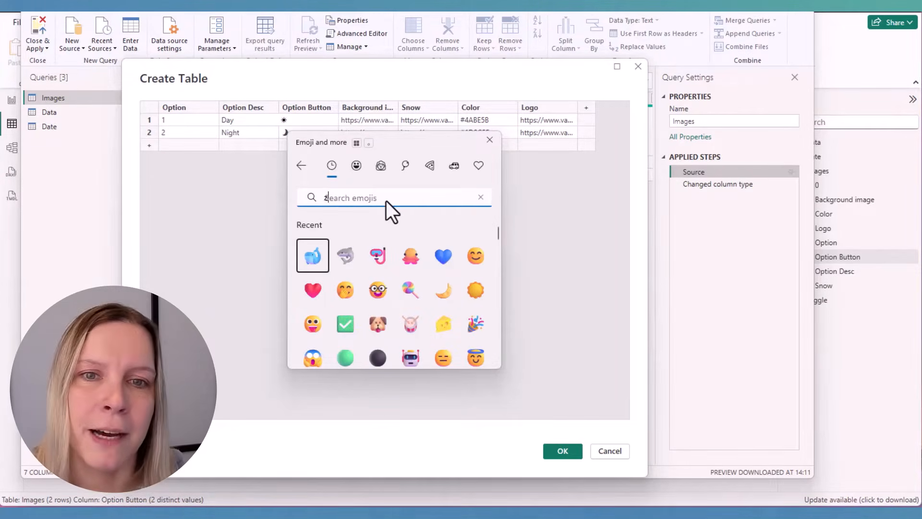
pyautogui.write('on')
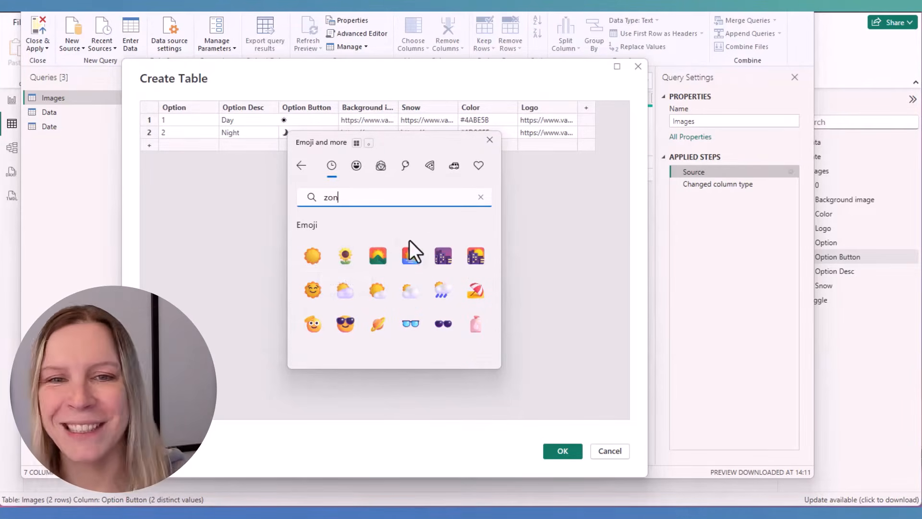
pyautogui.click(313, 257)
pyautogui.click(490, 140)
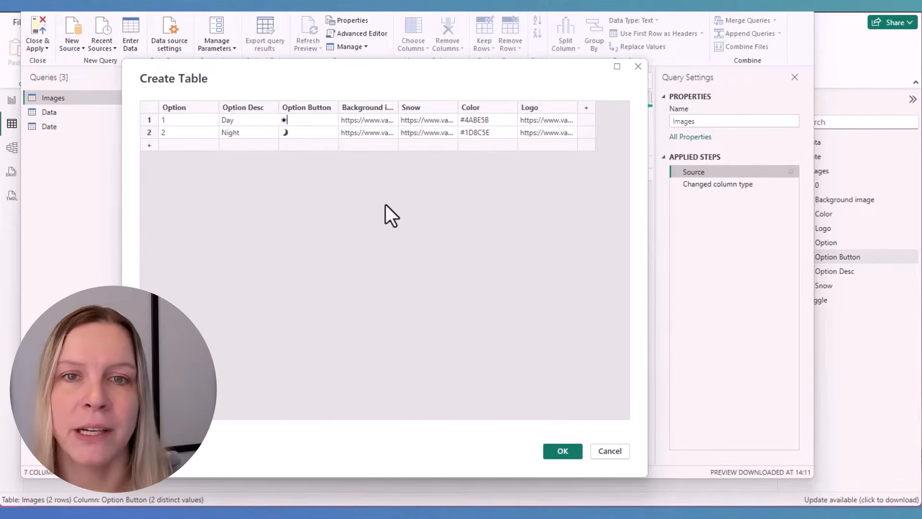
pyautogui.click(564, 450)
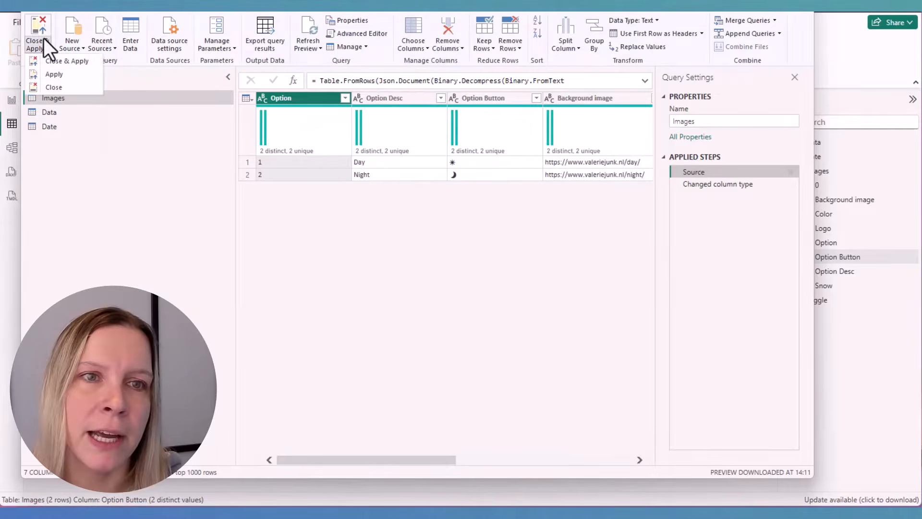
pyautogui.click(44, 38)
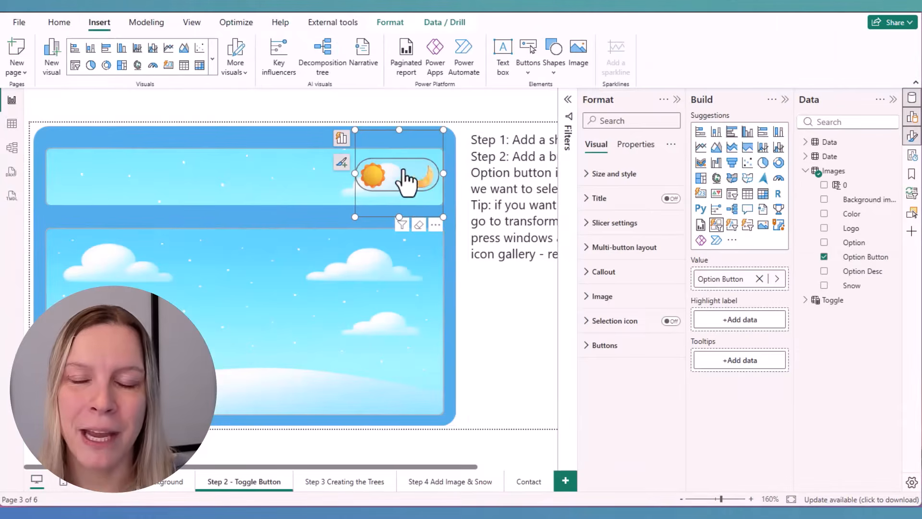
# Check the sun and moon options of the button slicer on the report page, and deselect the slicer
pyautogui.click(418, 178)
pyautogui.click(412, 161)
pyautogui.click(518, 131)
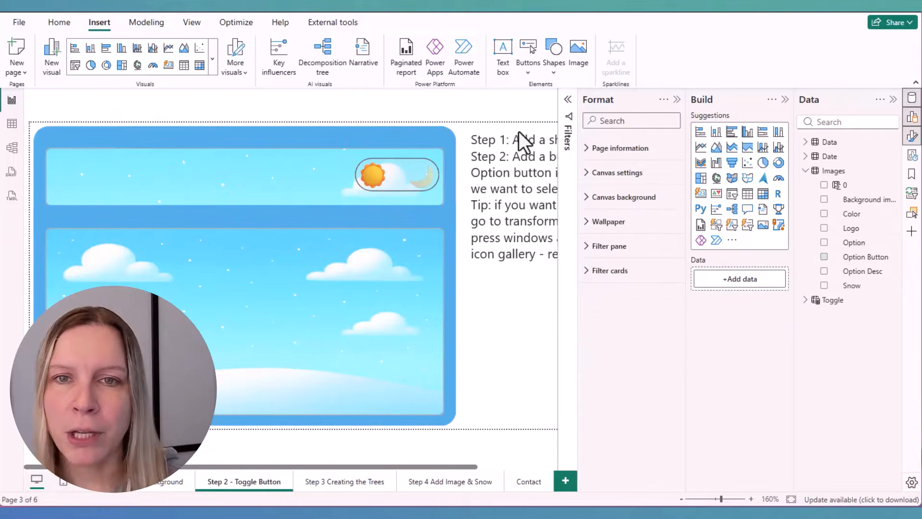
# Add a button slicer with the Images table's Option Button field, and resize it to a wide box below the header
pyautogui.click(716, 224)
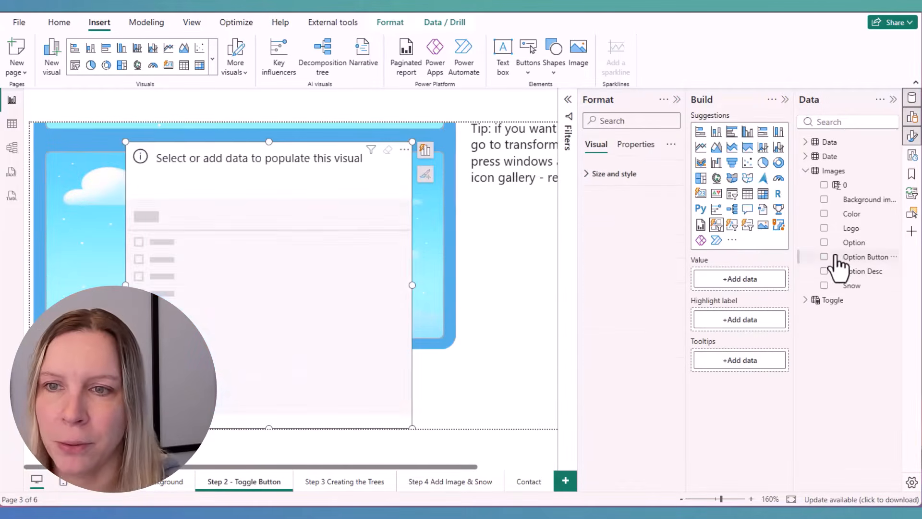
pyautogui.click(824, 256)
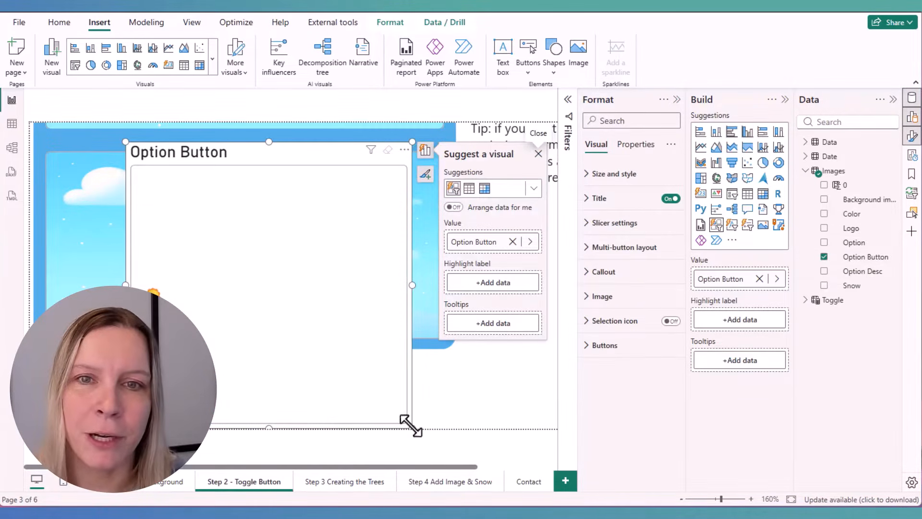
pyautogui.scroll(2, 408, 425)
pyautogui.moveTo(408, 422); pyautogui.dragTo(439, 348)
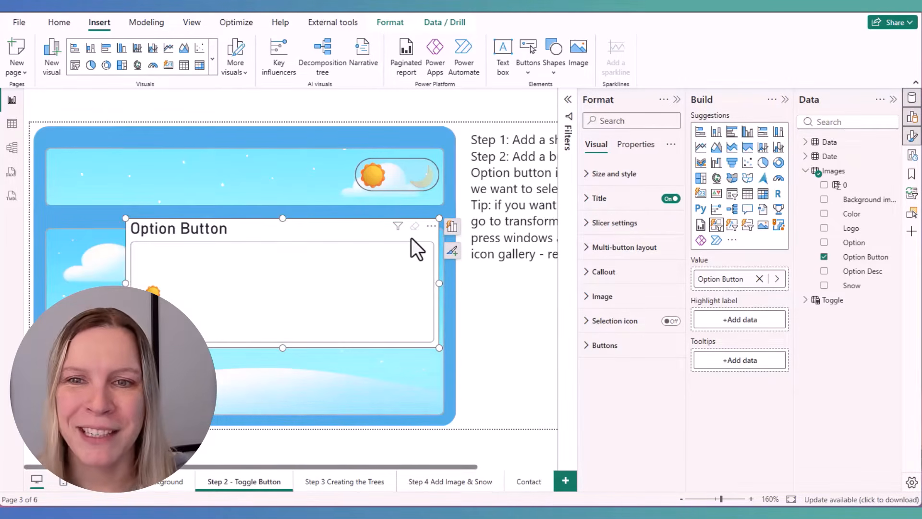
# Turn off the new button slicer's visual background and its title
pyautogui.click(634, 181)
pyautogui.scroll(-3, 653, 303)
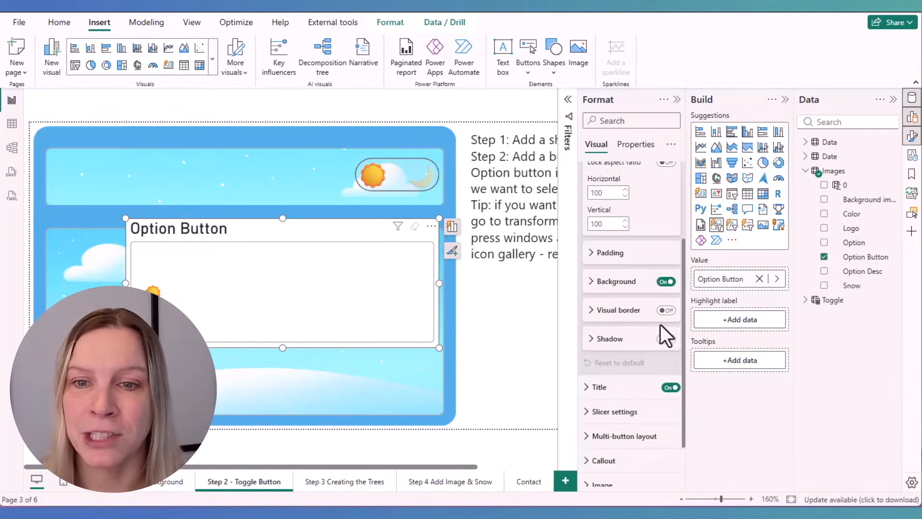
pyautogui.click(667, 282)
pyautogui.scroll(-2, 665, 303)
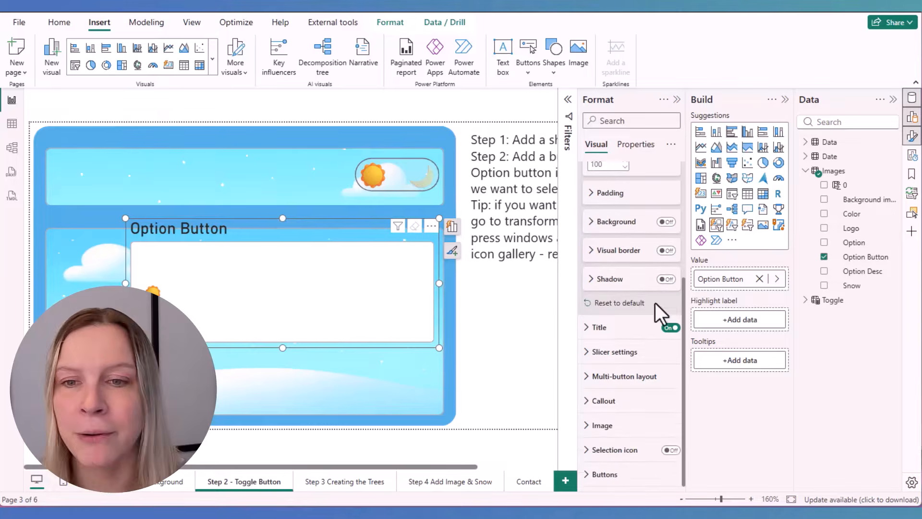
pyautogui.click(671, 327)
# Set the new slicer's grid layout to 1 row and 2 columns
pyautogui.click(661, 377)
pyautogui.scroll(-4, 665, 381)
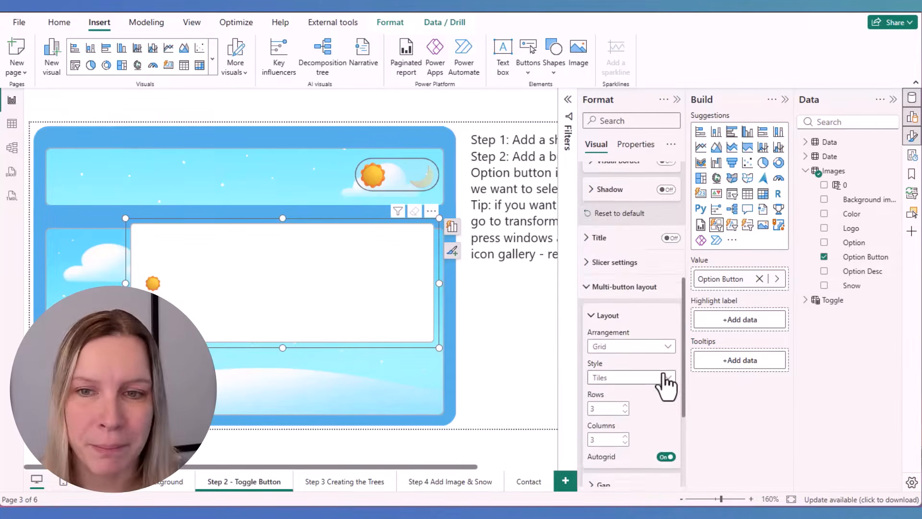
pyautogui.scroll(-1, 666, 382)
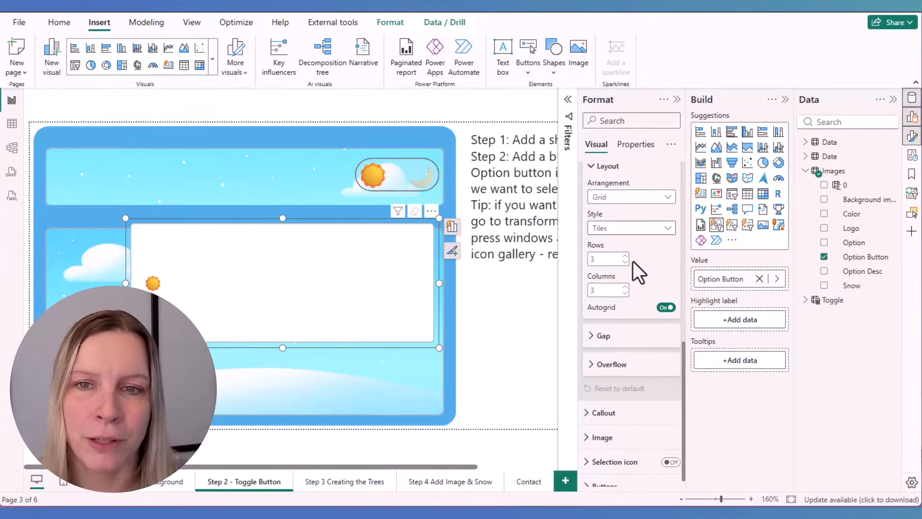
pyautogui.click(625, 262)
pyautogui.click(625, 262)
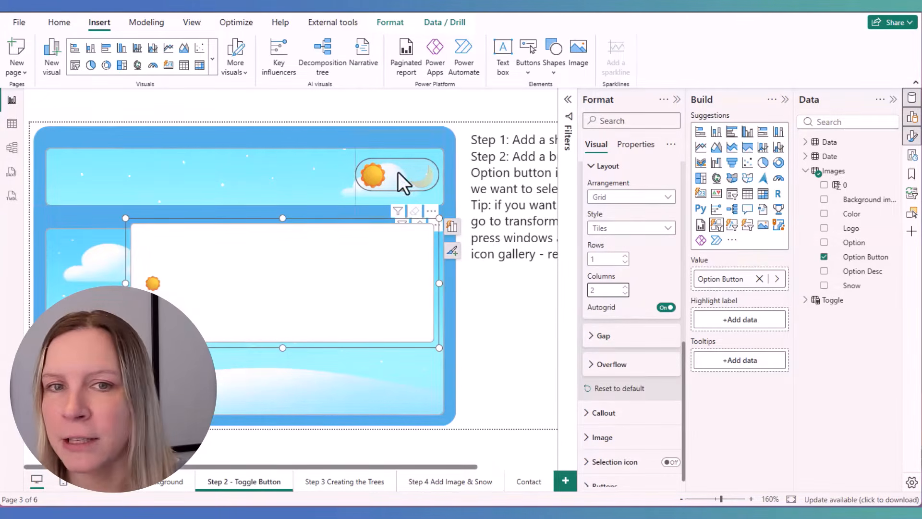
# Set the header's sun and moon slicer to have no interaction with the new button slicer
pyautogui.click(402, 140)
pyautogui.click(390, 22)
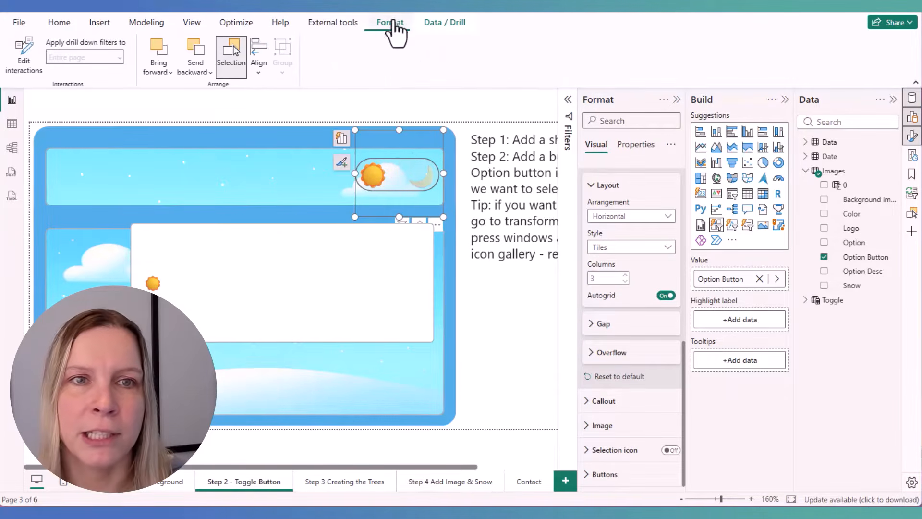
pyautogui.click(24, 55)
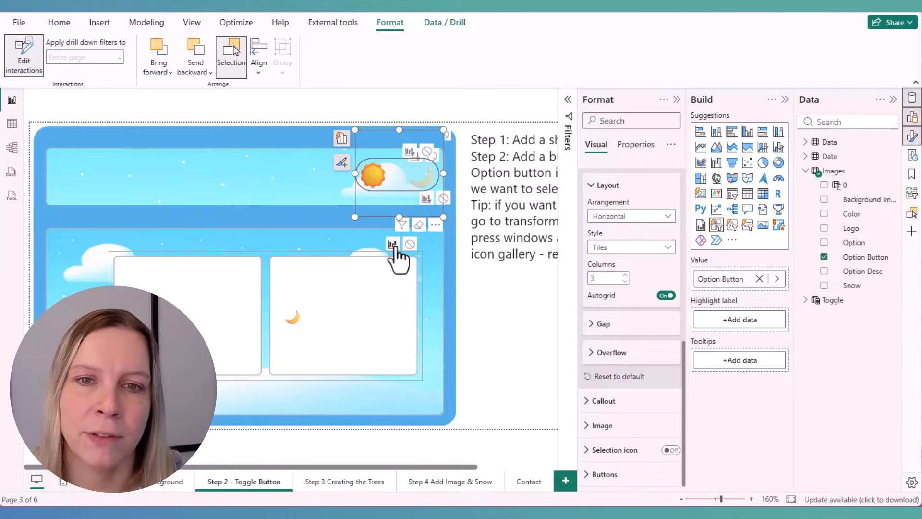
pyautogui.click(410, 244)
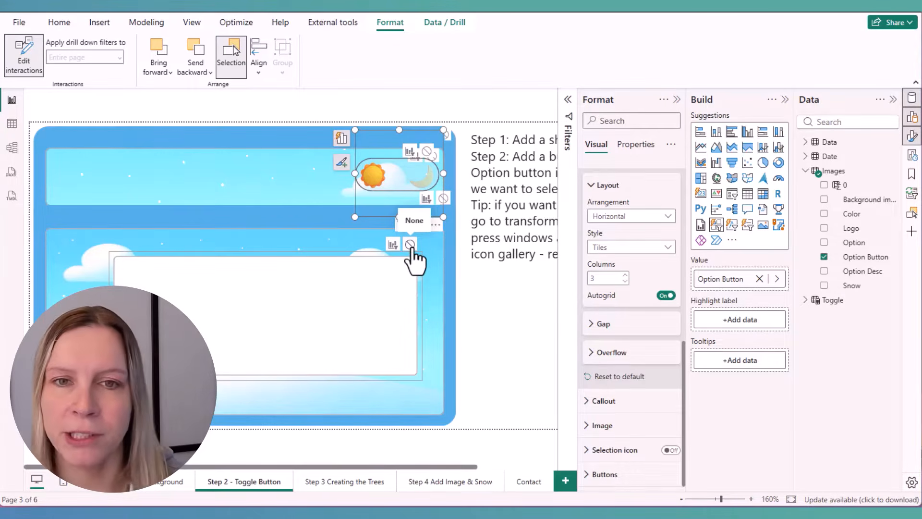
pyautogui.click(409, 245)
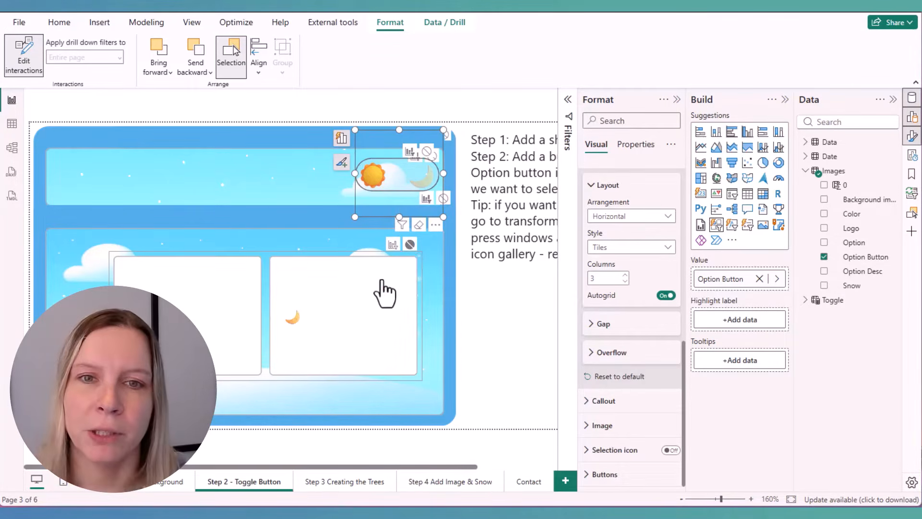
# Set the new slicer's callout values to font size 24, centred horizontally, and shrink the slicer's width and height around the icons
pyautogui.click(264, 304)
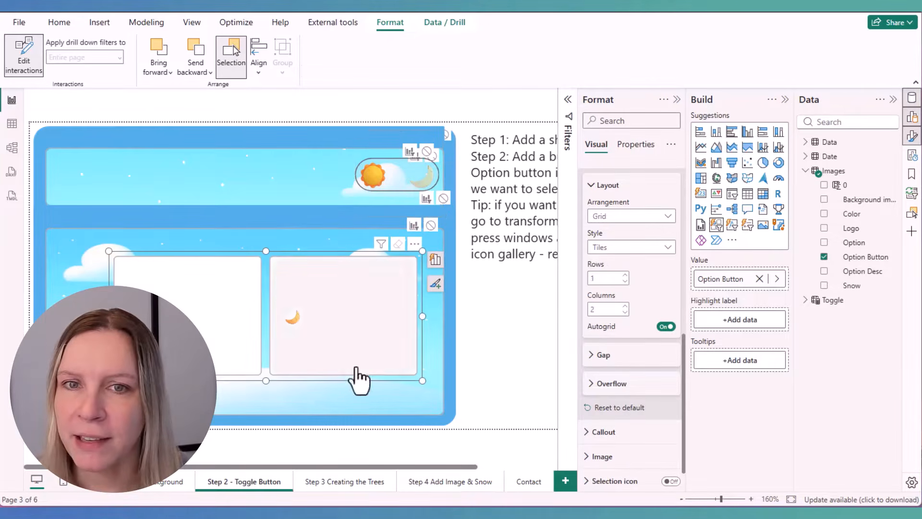
pyautogui.scroll(-1, 647, 367)
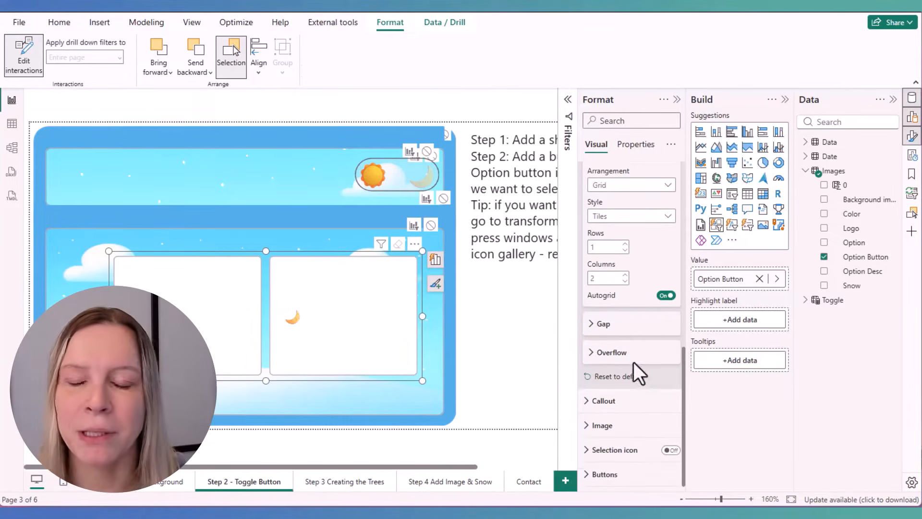
pyautogui.click(642, 332)
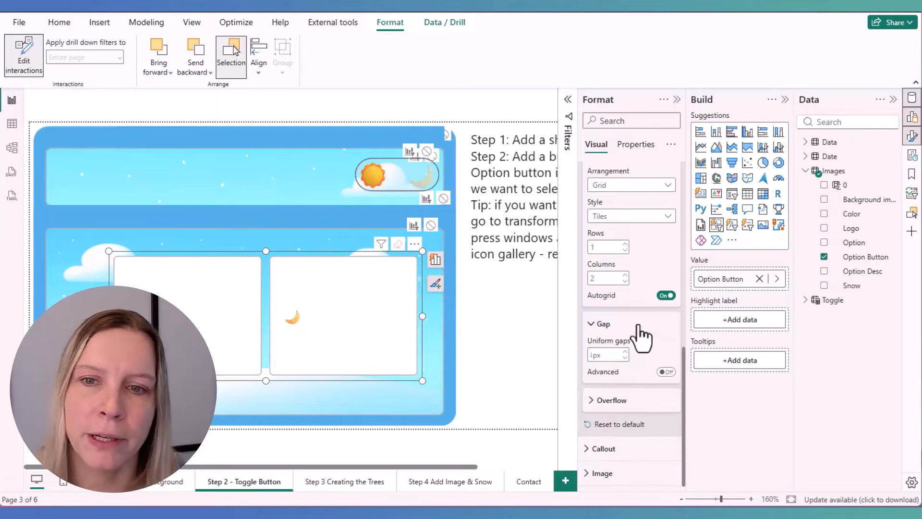
pyautogui.scroll(-1, 636, 384)
pyautogui.click(634, 404)
pyautogui.scroll(-5, 634, 404)
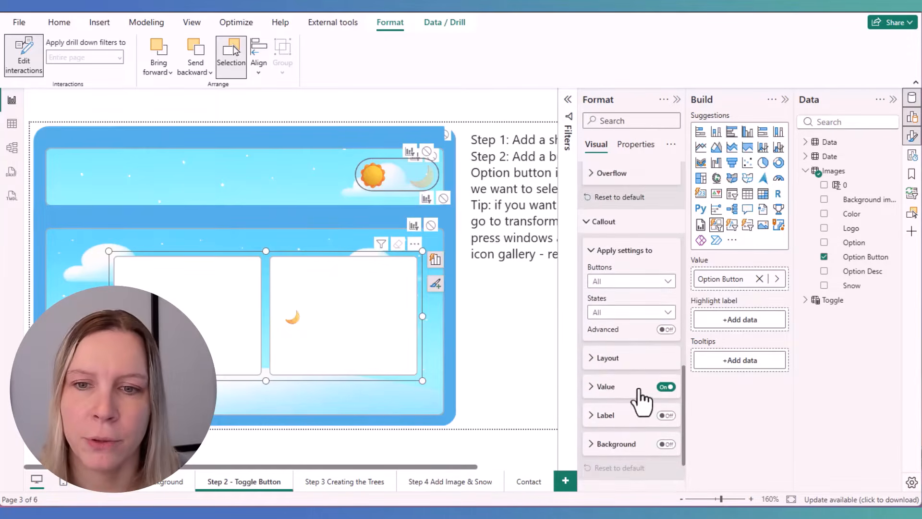
pyautogui.click(620, 300)
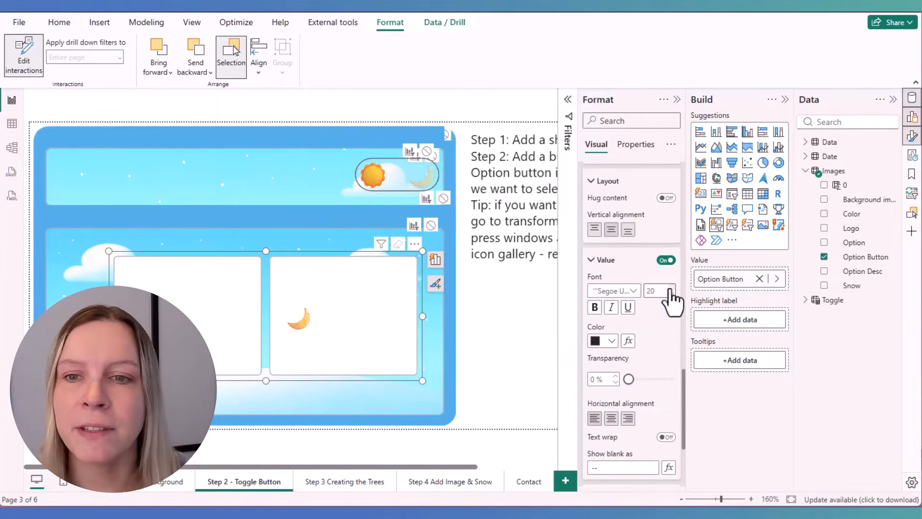
pyautogui.click(671, 289)
pyautogui.click(671, 288)
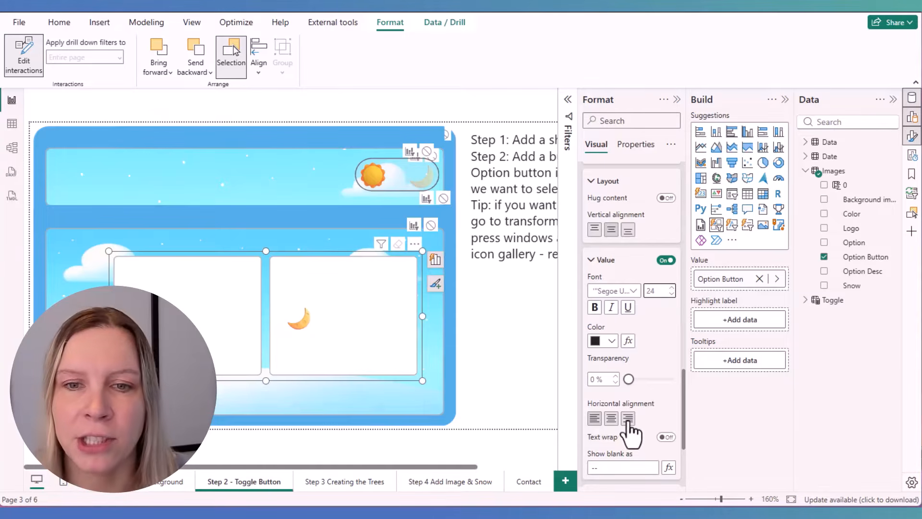
pyautogui.click(611, 419)
pyautogui.moveTo(109, 316); pyautogui.dragTo(287, 317)
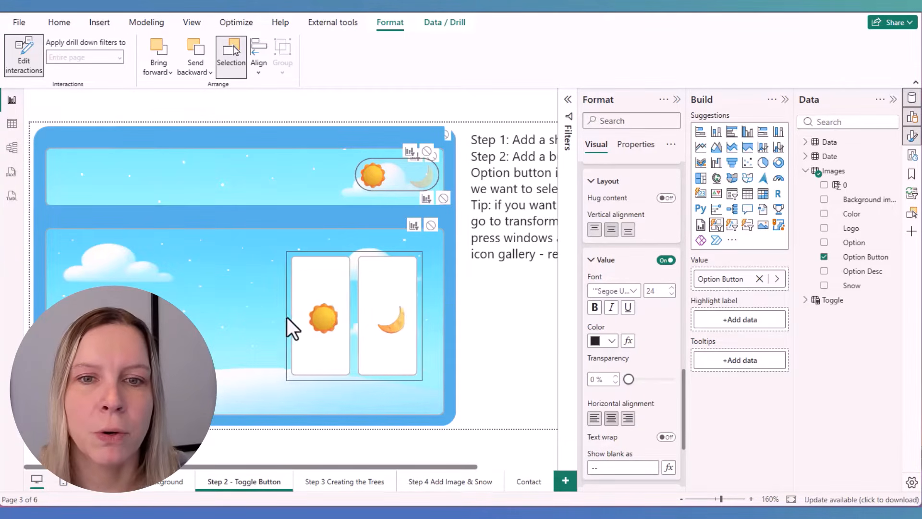
pyautogui.moveTo(354, 380); pyautogui.dragTo(354, 320)
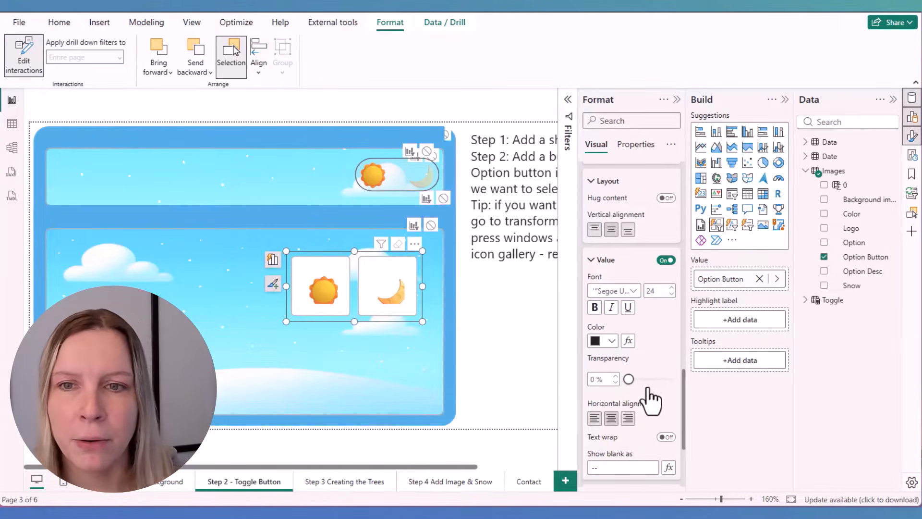
# Set the padding size of the new slicer's buttons to Narrow
pyautogui.scroll(-5, 649, 388)
pyautogui.scroll(-8, 649, 421)
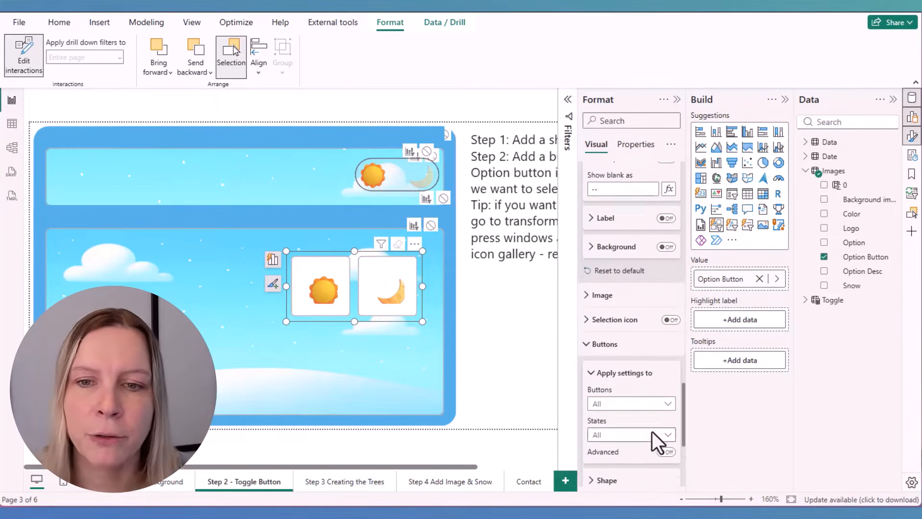
pyautogui.click(640, 284)
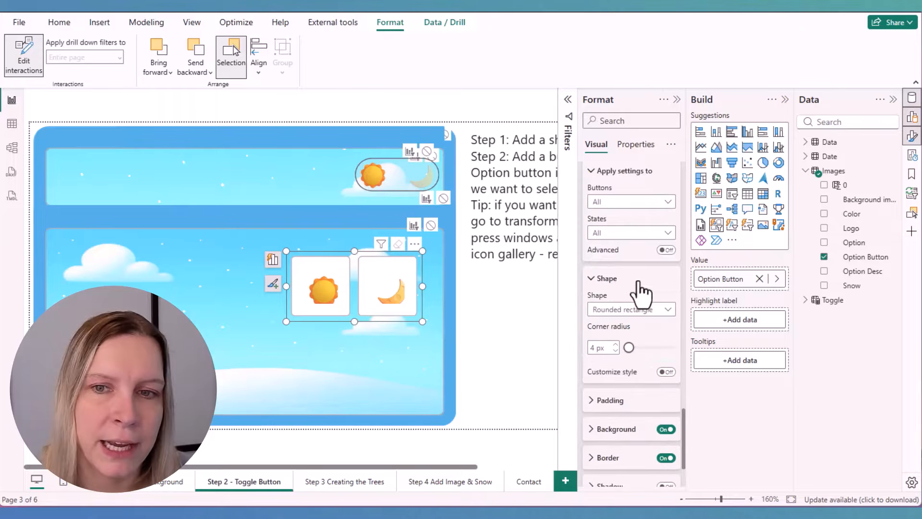
pyautogui.click(641, 281)
pyautogui.click(625, 307)
pyautogui.click(634, 338)
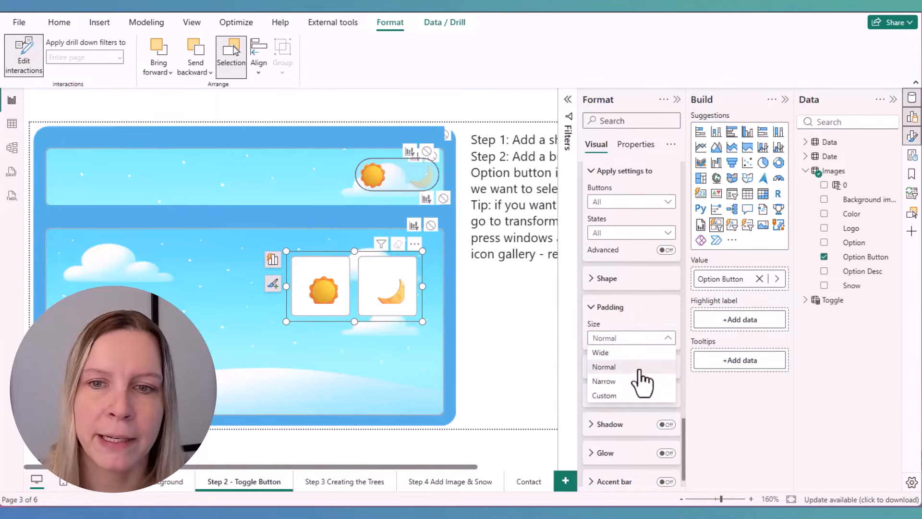
pyautogui.click(640, 380)
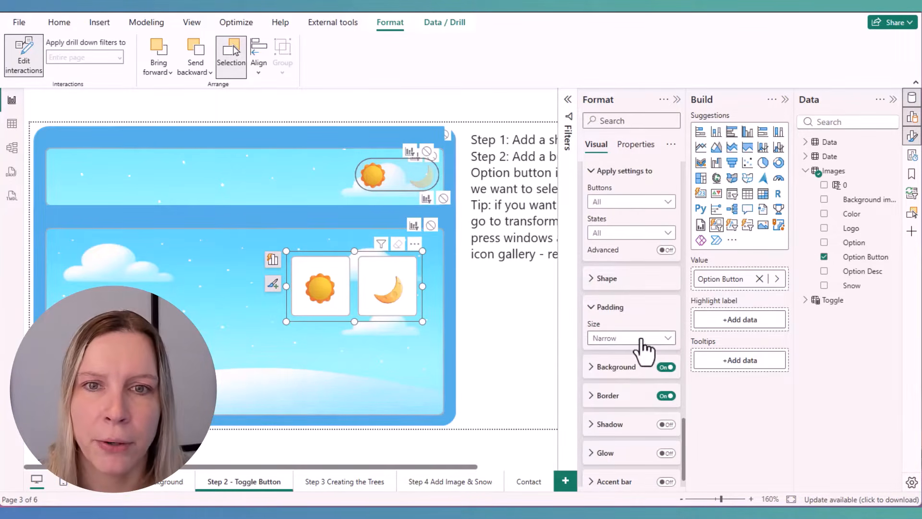
# Switch the new slicer's button padding to Custom with 0 px on all four sides
pyautogui.click(639, 338)
pyautogui.click(644, 401)
pyautogui.doubleClick(602, 393)
pyautogui.write('0')
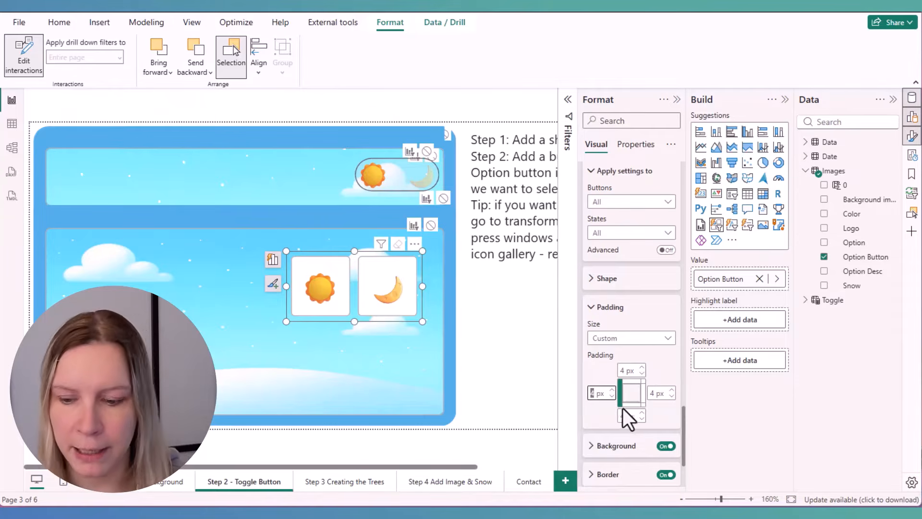
pyautogui.click(657, 394)
pyautogui.write('0')
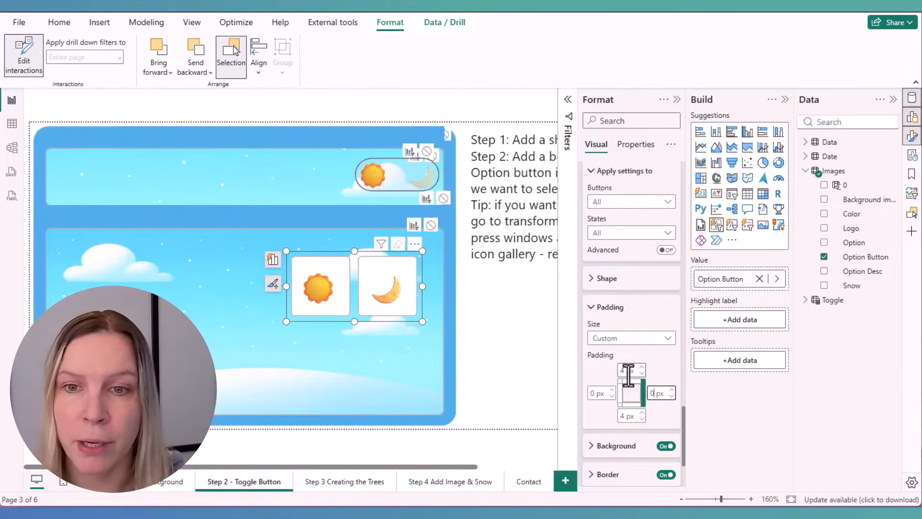
pyautogui.doubleClick(627, 372)
pyautogui.write('0')
pyautogui.doubleClick(628, 416)
pyautogui.write('0')
pyautogui.scroll(-3, 677, 417)
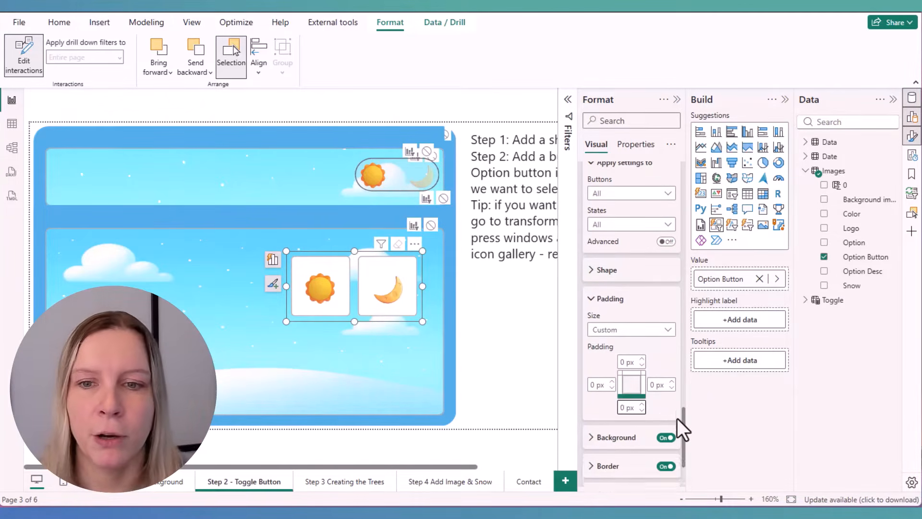
# Turn off the background and border of the new slicer's buttons, and shrink the slicer closely around the sun and moon
pyautogui.click(666, 386)
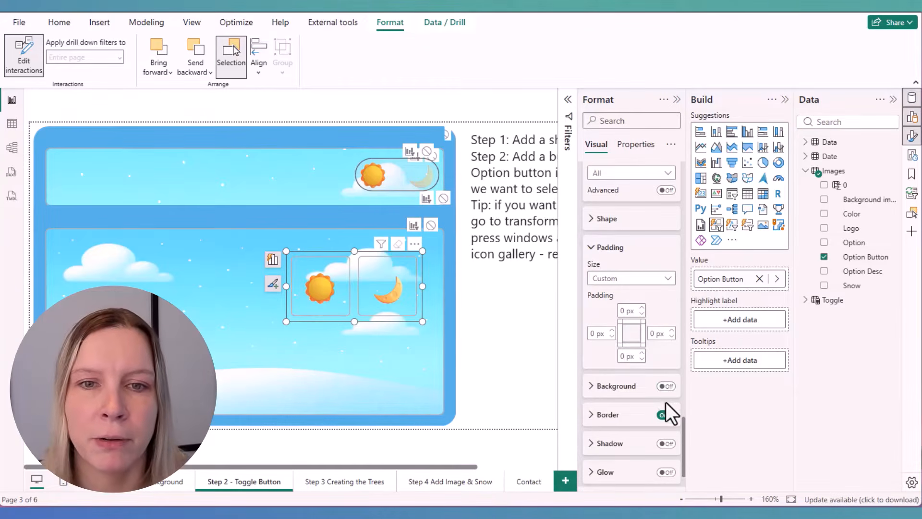
pyautogui.click(666, 414)
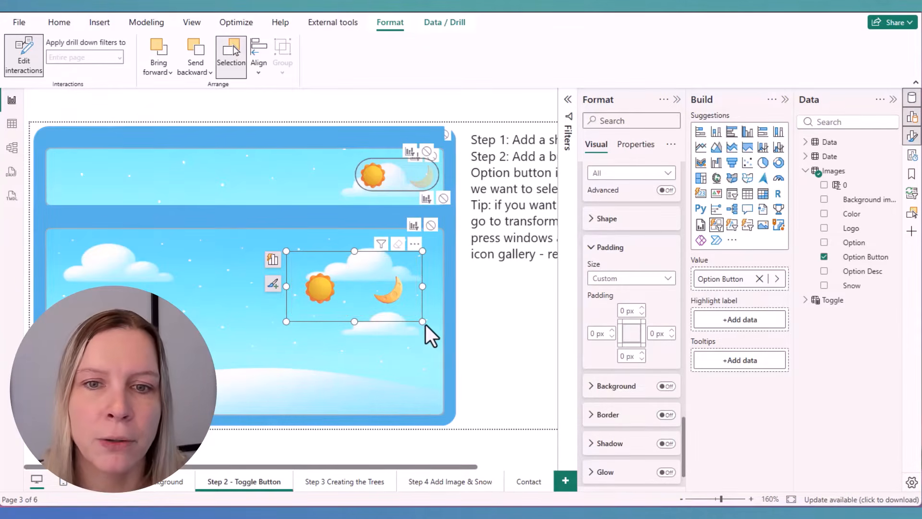
pyautogui.moveTo(425, 323); pyautogui.dragTo(389, 305)
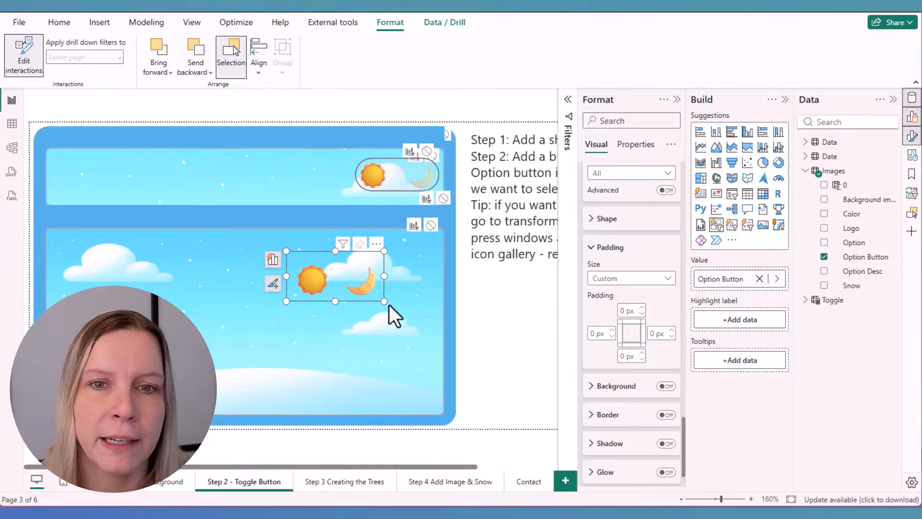
# Place the new slicer over the header's rounded toggle shape and set its callout value font size to 23
pyautogui.click(652, 146)
pyautogui.scroll(-8, 665, 405)
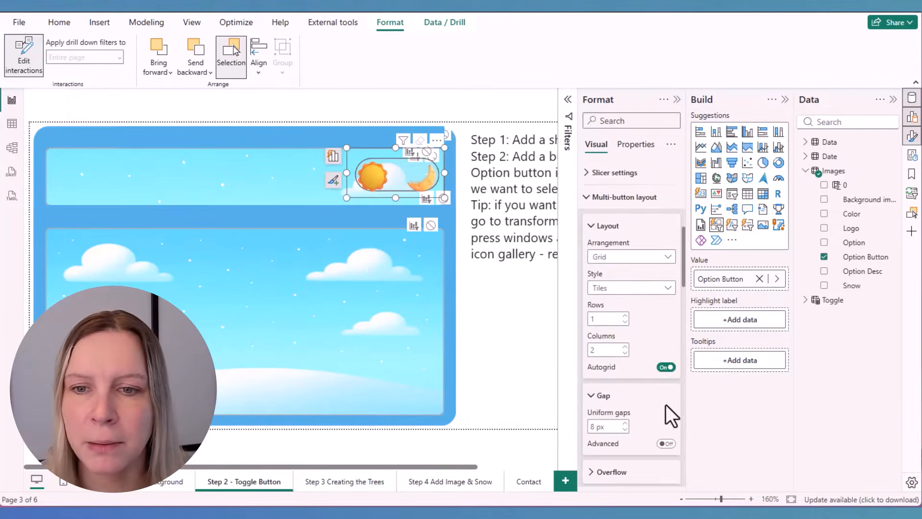
pyautogui.scroll(-4, 667, 416)
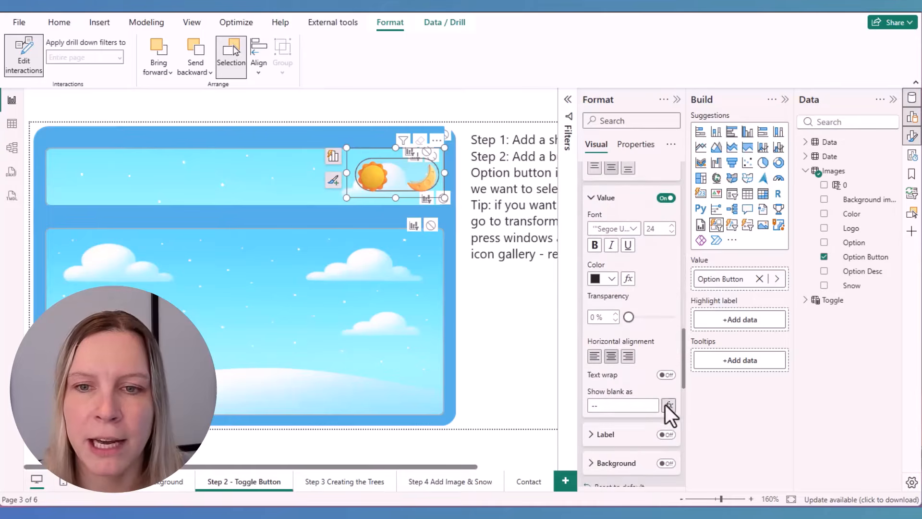
pyautogui.click(672, 232)
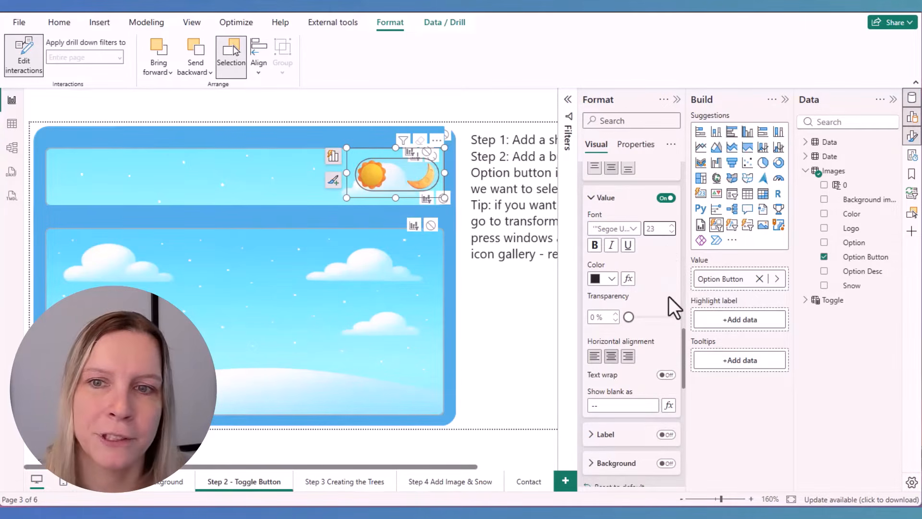
# Move the new button slicer off the header's toggle shape and delete it from the page
pyautogui.moveTo(391, 167); pyautogui.dragTo(340, 289)
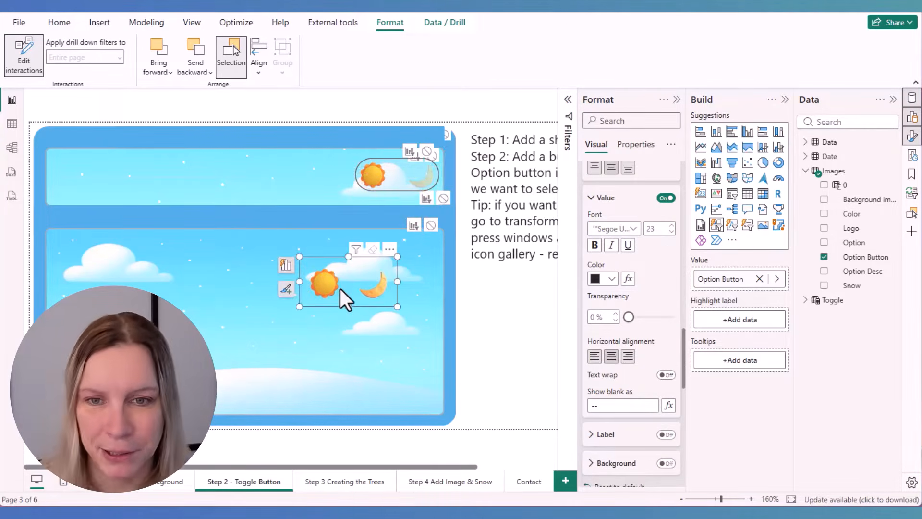
pyautogui.press('Delete')
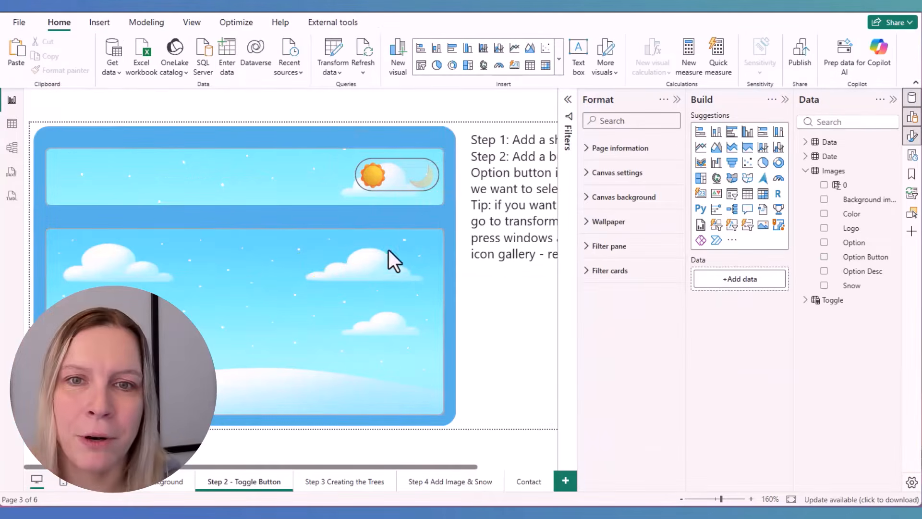
# Test the sun and moon slicer by alternating between day and night, and check its options in the Images table
pyautogui.click(429, 180)
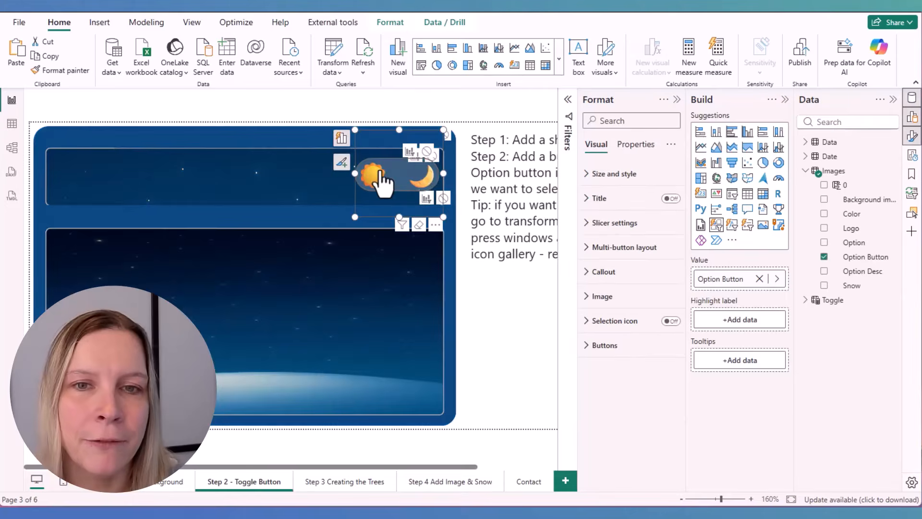
pyautogui.click(384, 180)
pyautogui.click(427, 190)
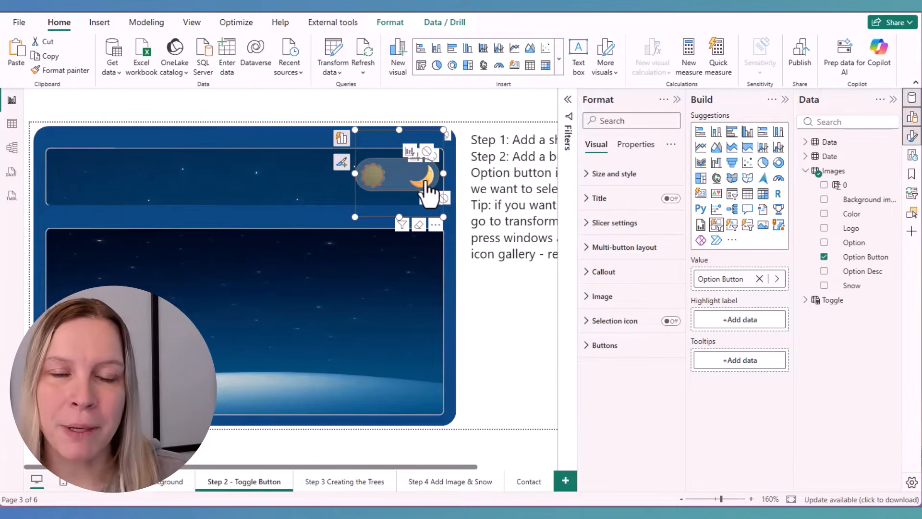
pyautogui.click(12, 124)
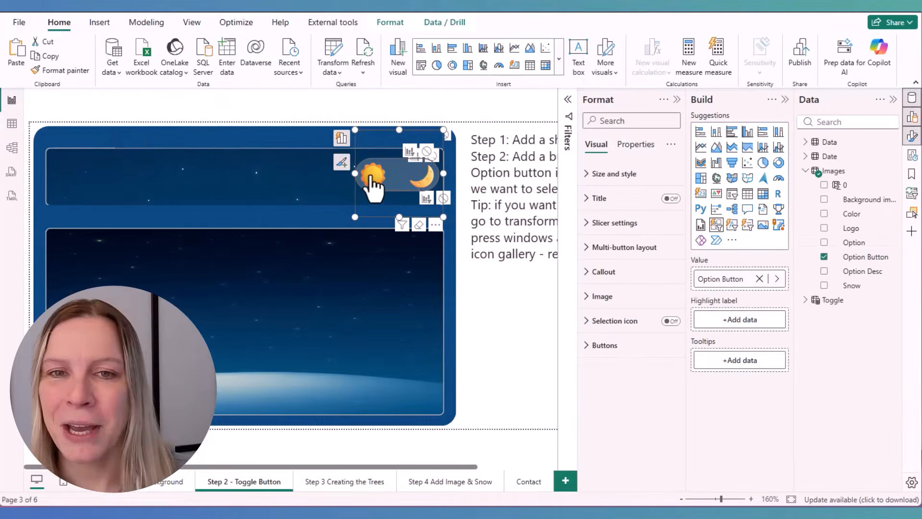
pyautogui.click(380, 185)
pyautogui.click(414, 186)
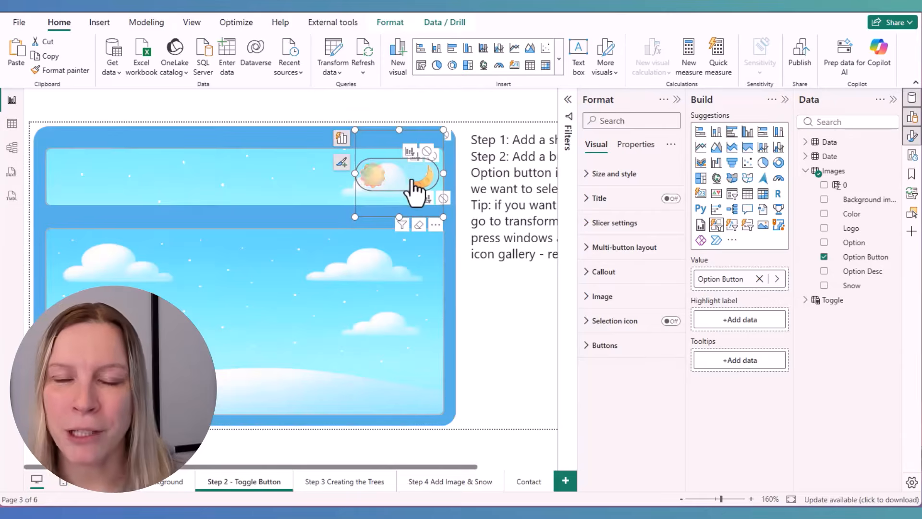
pyautogui.click(372, 188)
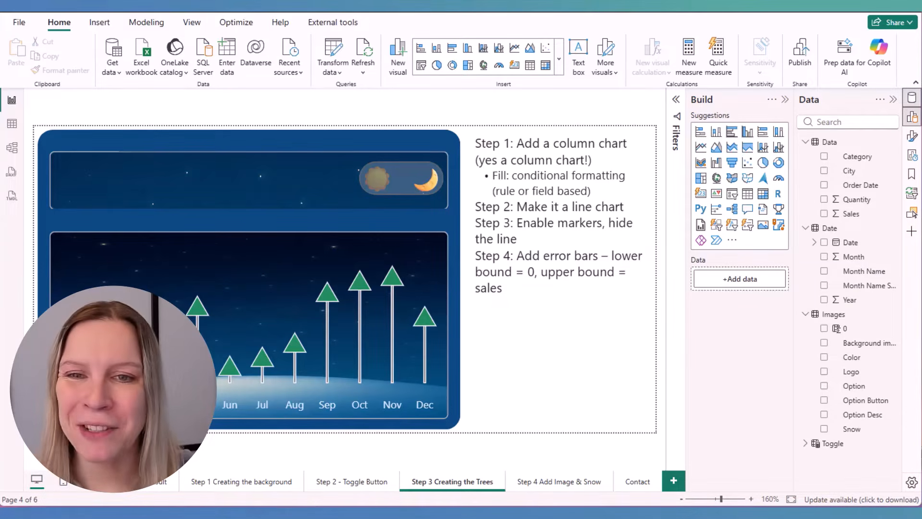
# Duplicate the tree chart on the Step 3 page and convert the copy to a clustered column chart
pyautogui.click(409, 406)
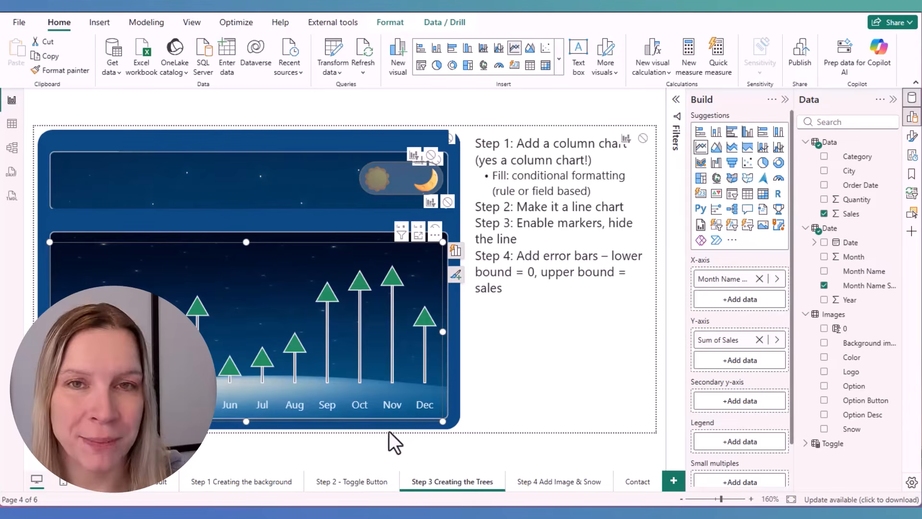
pyautogui.hotkey('ctrl', 'c')
pyautogui.hotkey('ctrl', 'v')
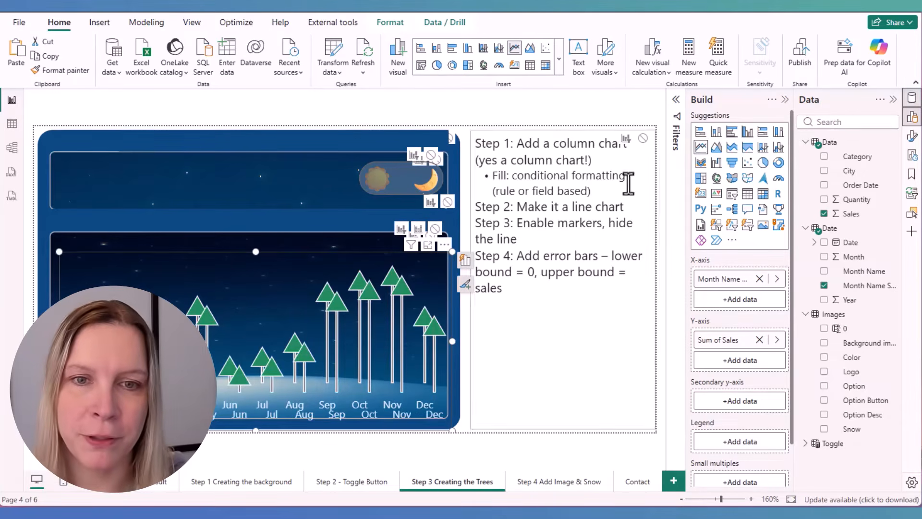
pyautogui.click(746, 133)
pyautogui.moveTo(209, 270); pyautogui.dragTo(246, 272)
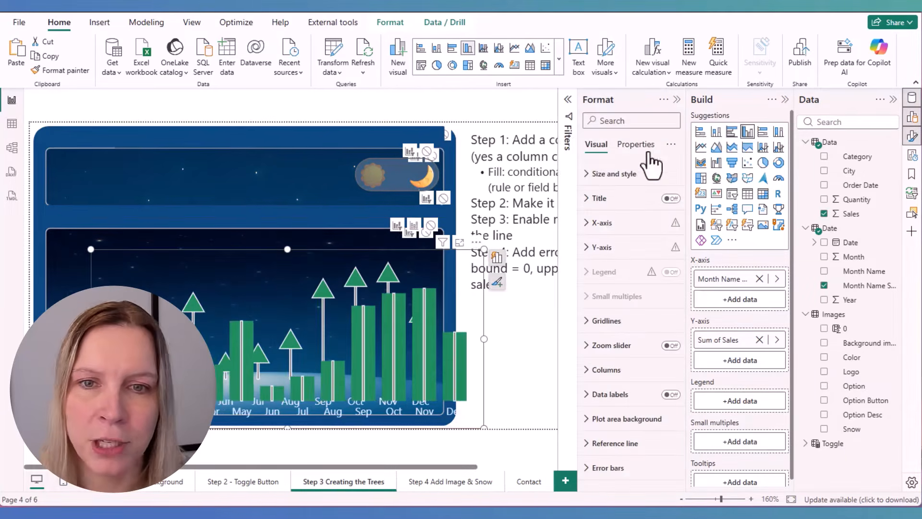
# Reset all format settings of the copied column chart to default and move it over the page's upper-right area
pyautogui.click(671, 144)
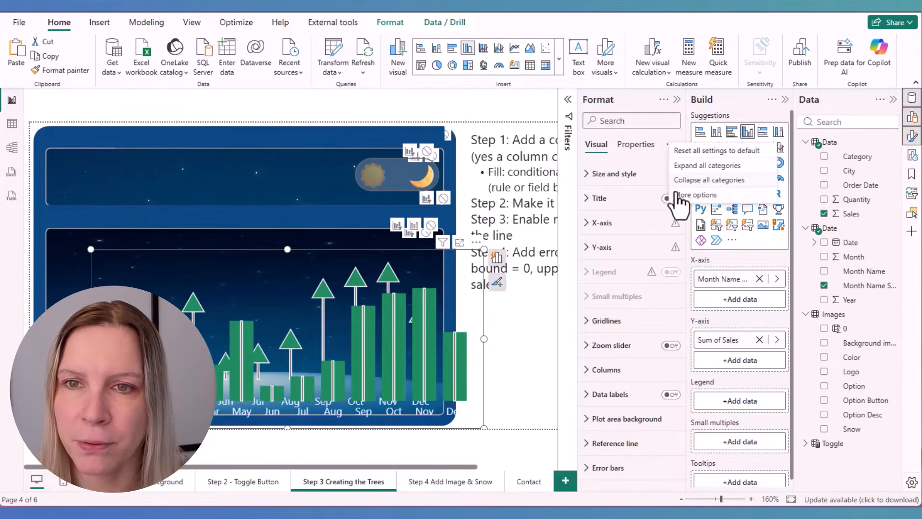
pyautogui.click(711, 153)
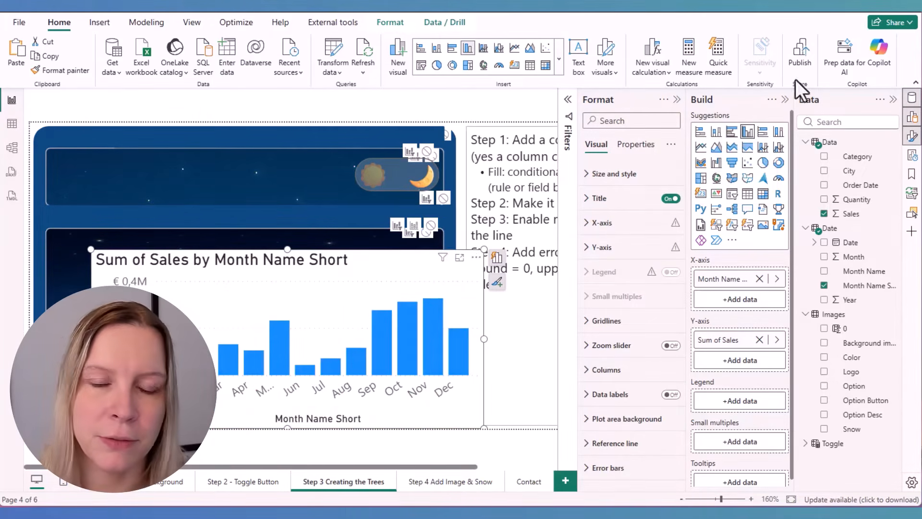
pyautogui.click(677, 99)
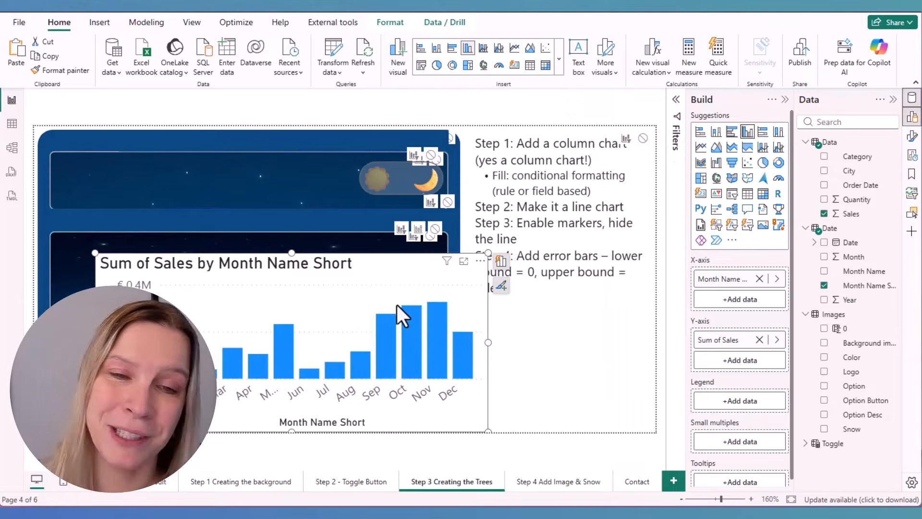
pyautogui.moveTo(390, 296); pyautogui.dragTo(349, 286)
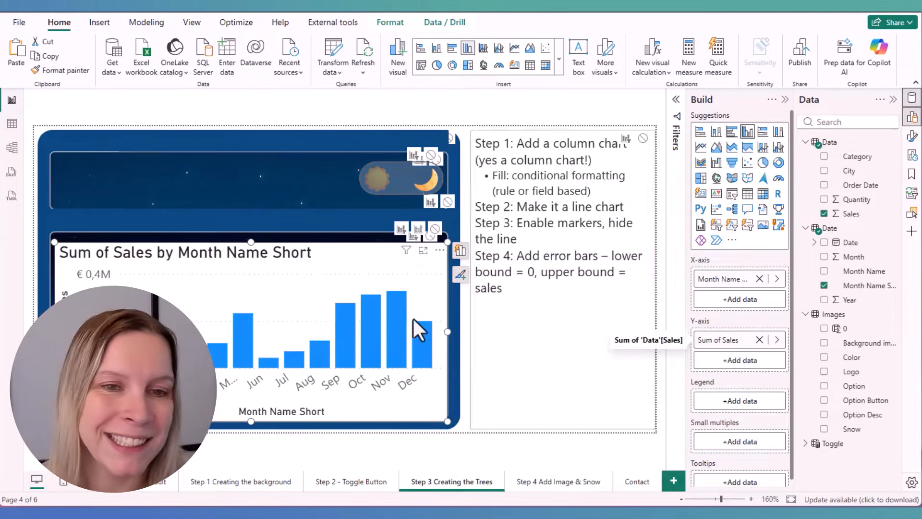
pyautogui.moveTo(242, 379); pyautogui.dragTo(451, 264)
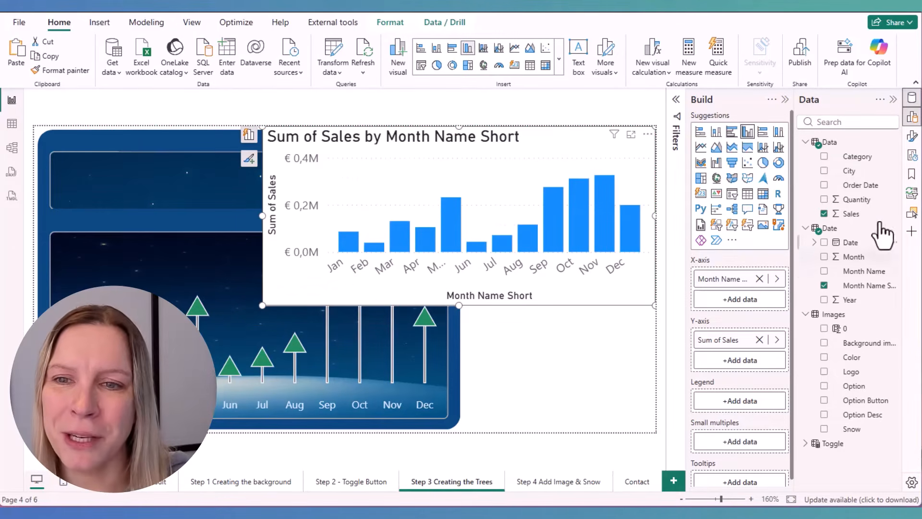
# Bring up the column color formatting options of the new column chart
pyautogui.click(912, 137)
pyautogui.moveTo(494, 158); pyautogui.dragTo(411, 150)
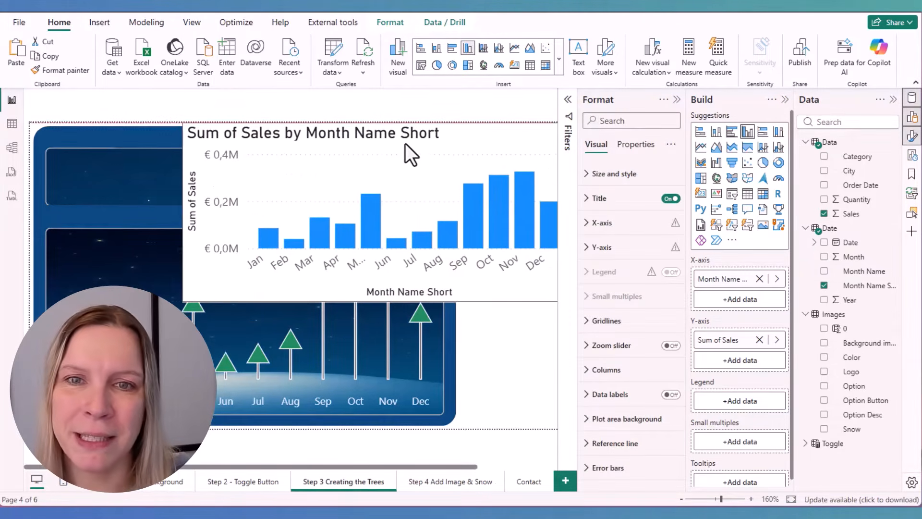
pyautogui.click(633, 370)
pyautogui.scroll(-3, 637, 377)
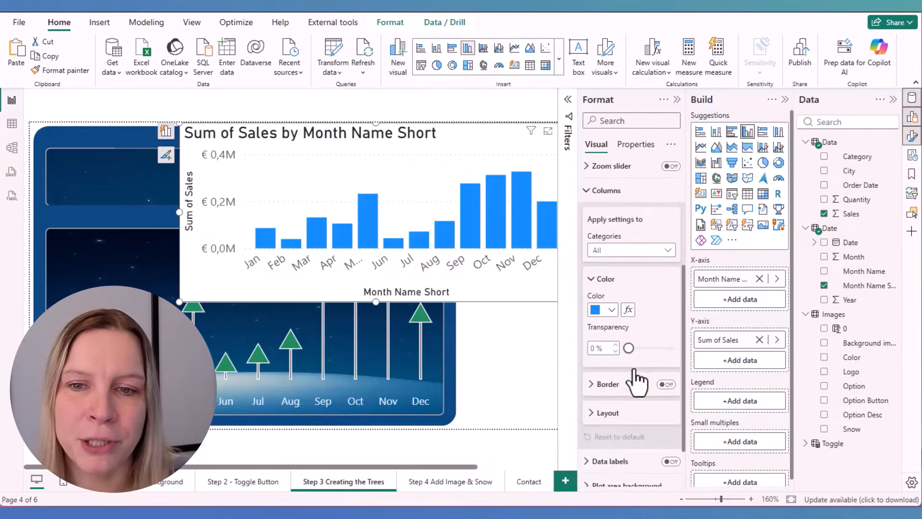
pyautogui.click(627, 310)
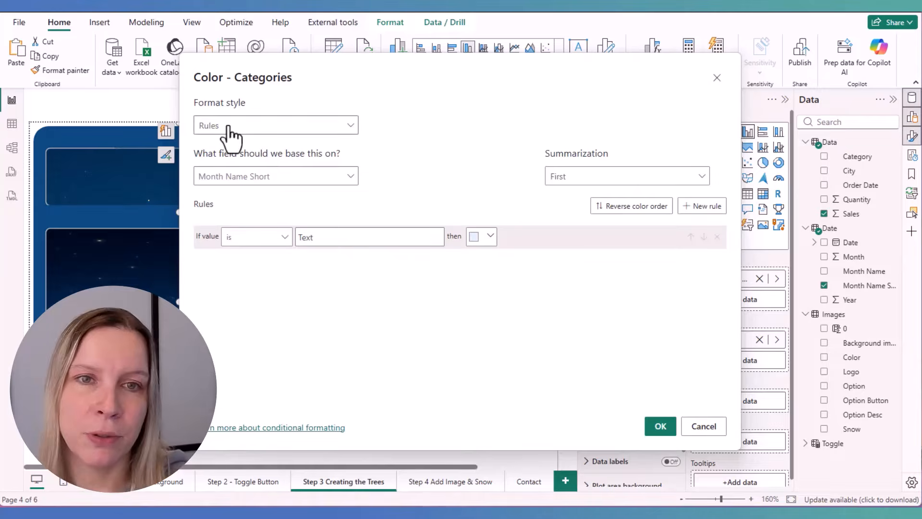
pyautogui.click(219, 177)
pyautogui.write('opt')
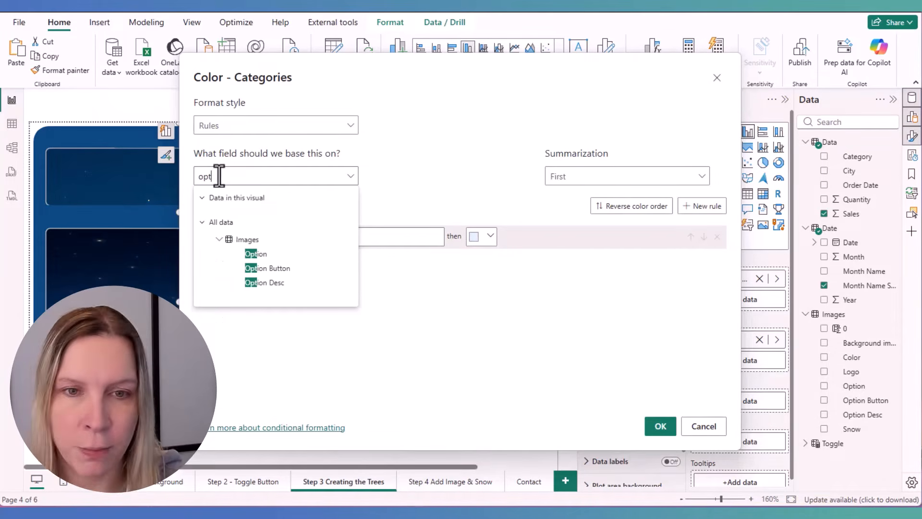
pyautogui.click(256, 254)
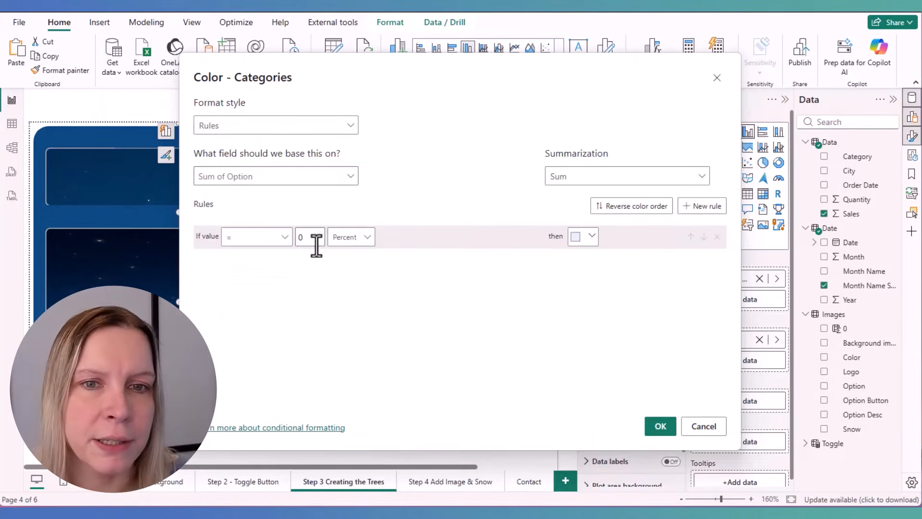
pyautogui.click(358, 240)
pyautogui.click(344, 262)
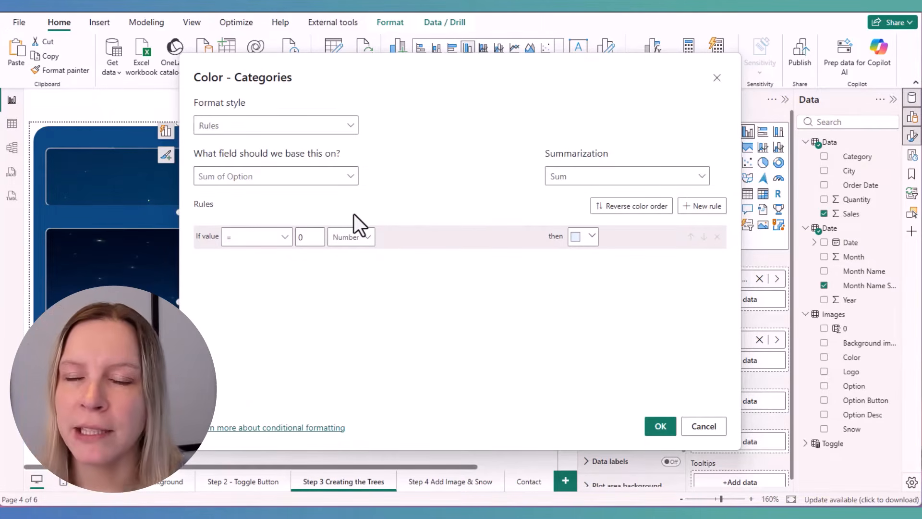
pyautogui.click(717, 77)
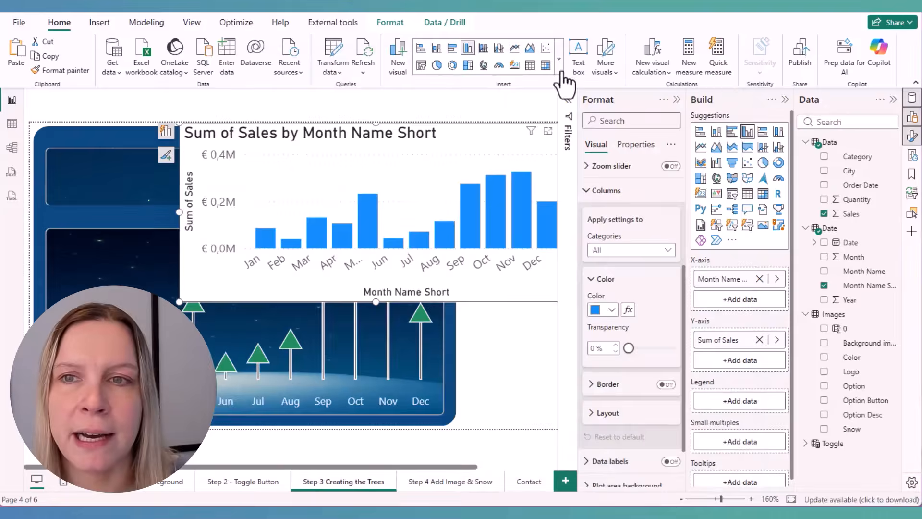
# Set the chart's column color conditionally by field value, based on the Color field of the Images table
pyautogui.click(12, 125)
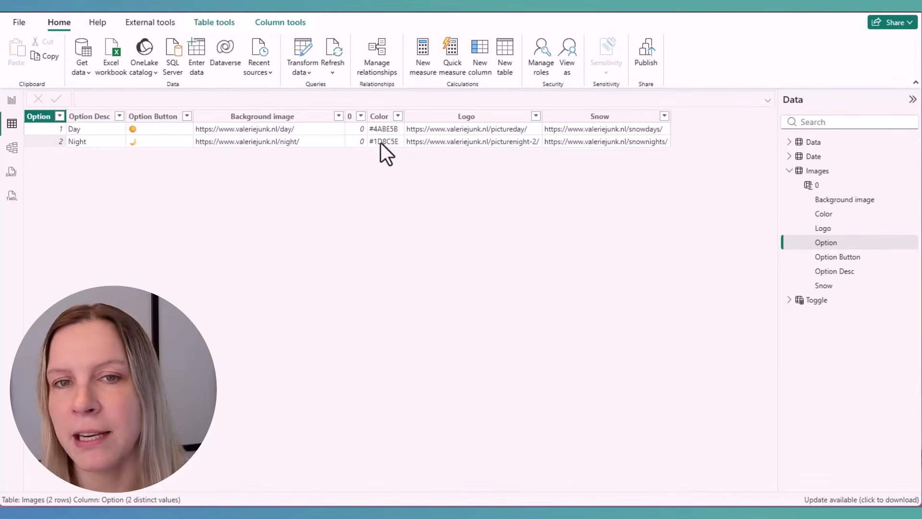
pyautogui.click(12, 100)
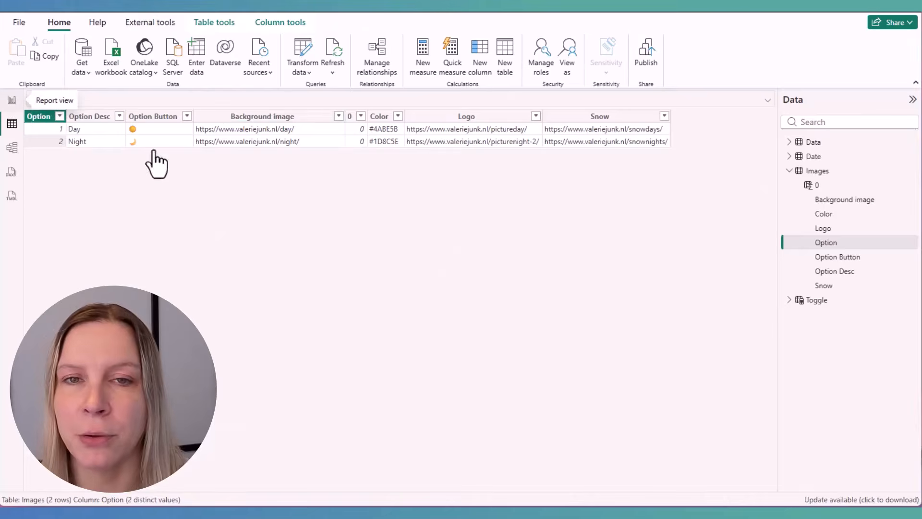
pyautogui.click(627, 309)
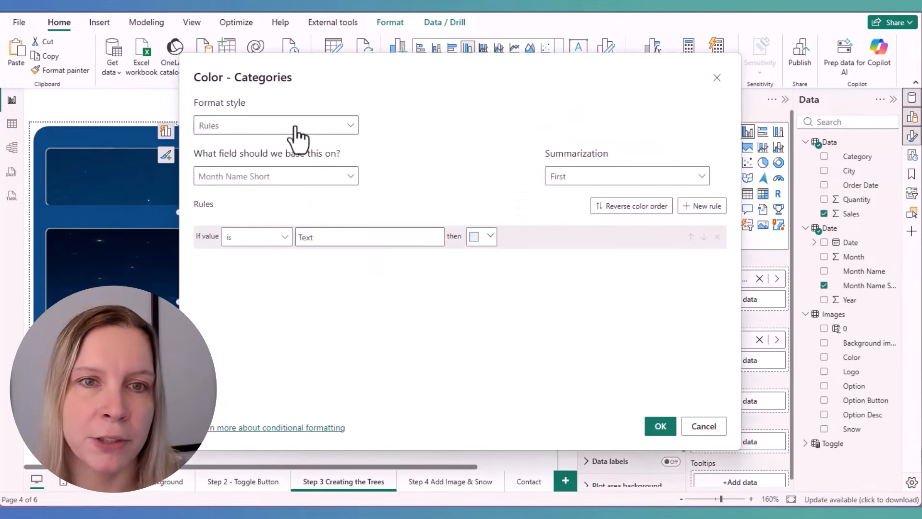
pyautogui.click(298, 126)
pyautogui.click(274, 182)
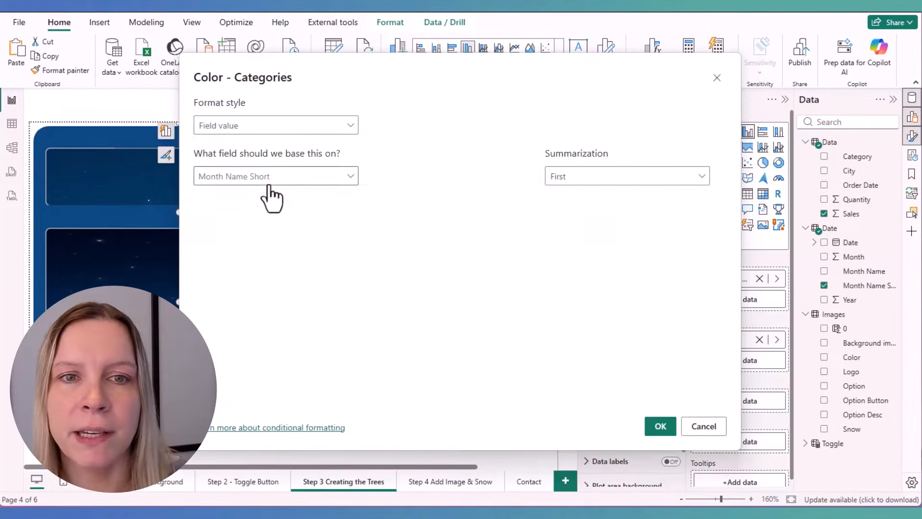
pyautogui.click(281, 178)
pyautogui.click(221, 260)
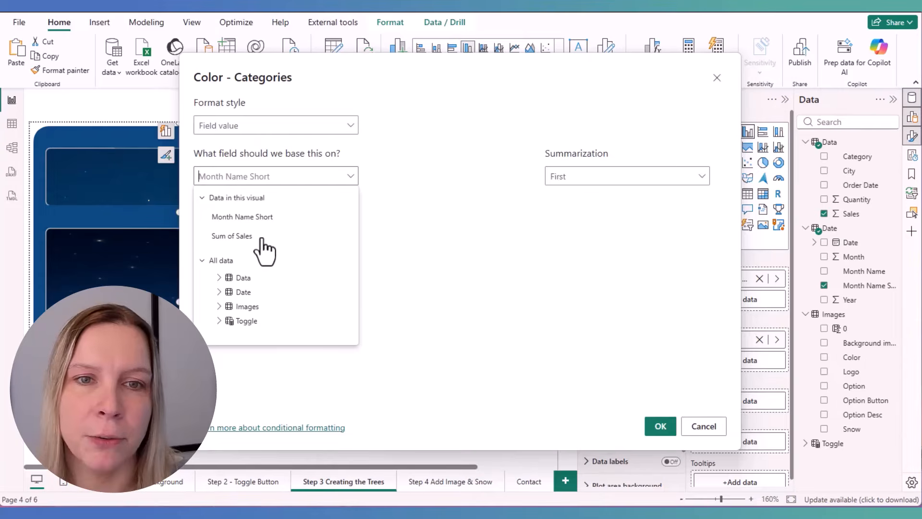
pyautogui.click(219, 307)
pyautogui.scroll(-3, 255, 324)
pyautogui.scroll(2, 268, 315)
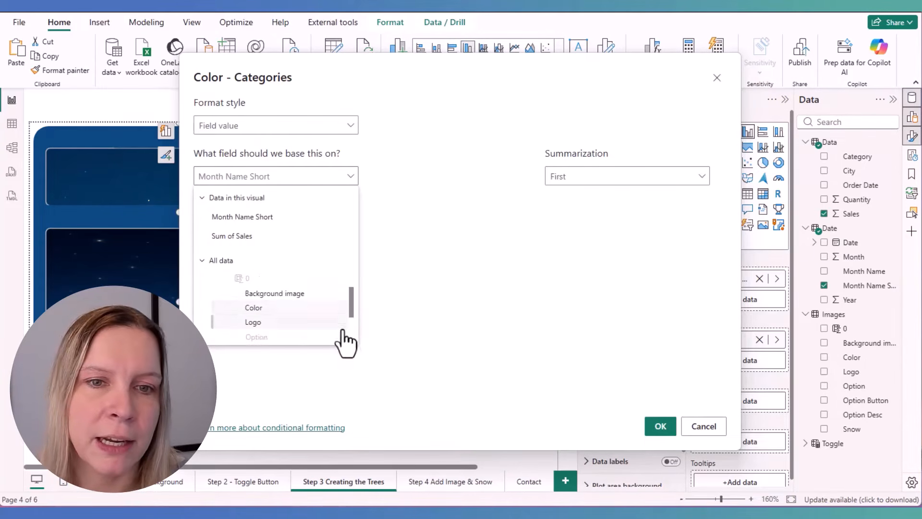
pyautogui.click(231, 307)
pyautogui.click(660, 426)
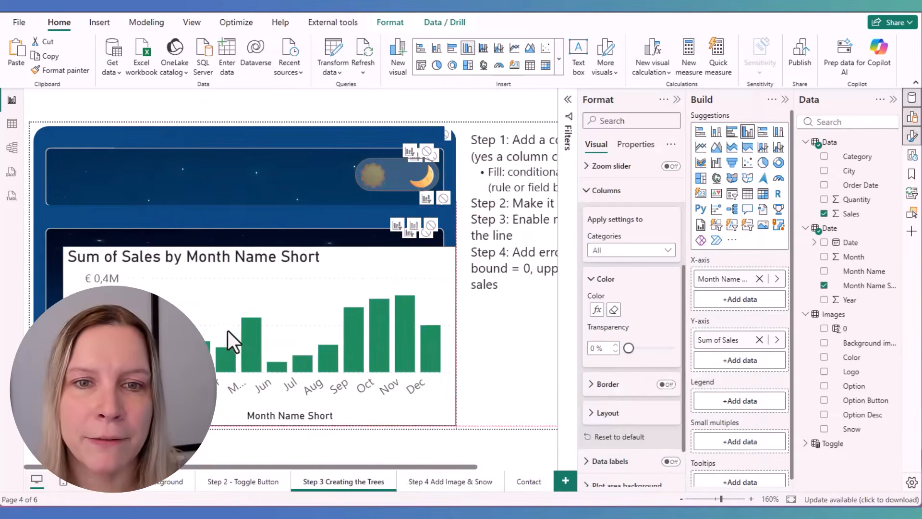
# Switch the slicer between sun and moon to check the column colors in both themes, leaving night selected
pyautogui.click(426, 180)
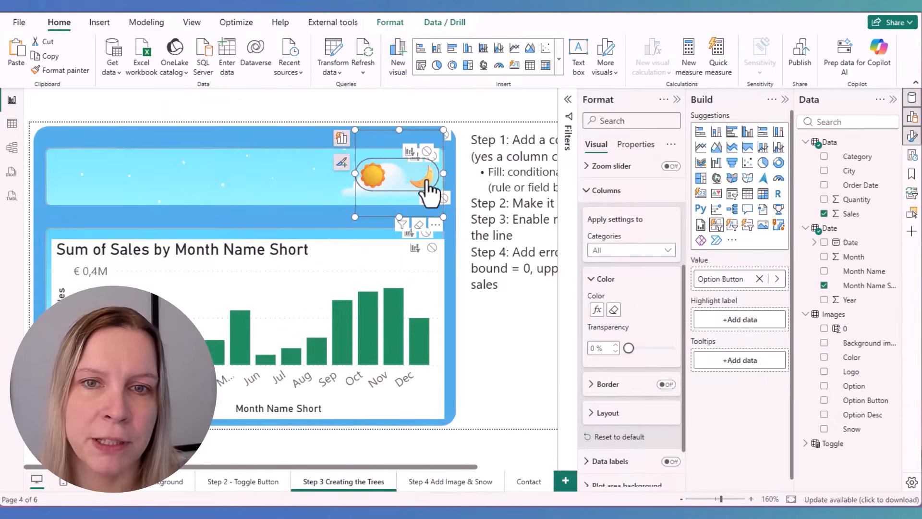
pyautogui.click(386, 178)
pyautogui.click(371, 181)
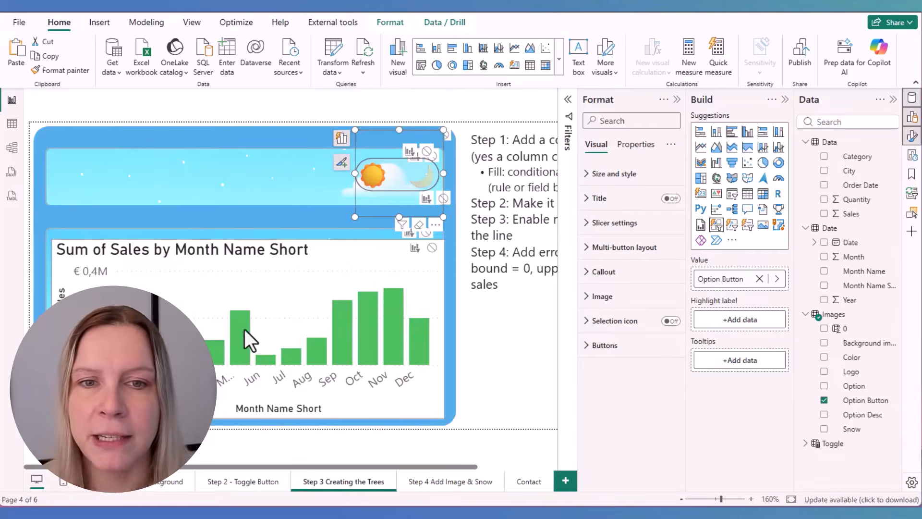
pyautogui.click(425, 192)
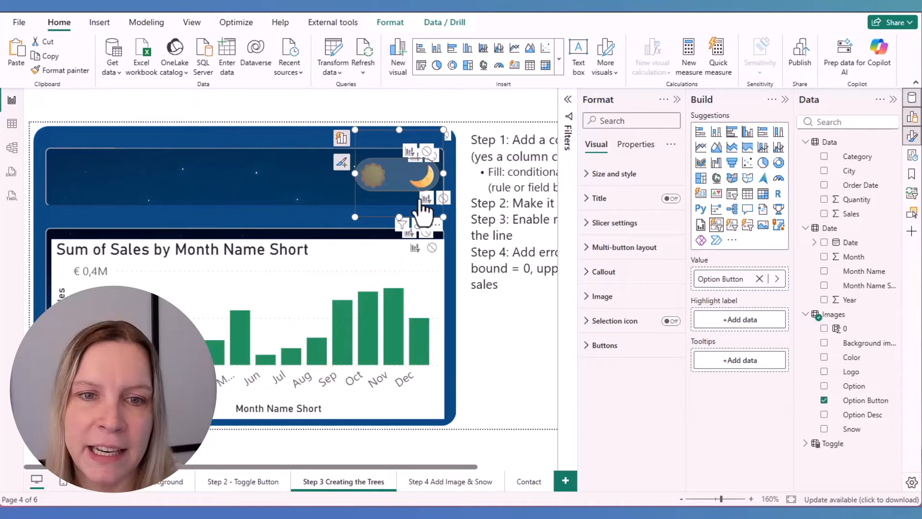
# Redefine the column chart's conditional color as rules based on the sum of the Images table's Option field
pyautogui.click(379, 252)
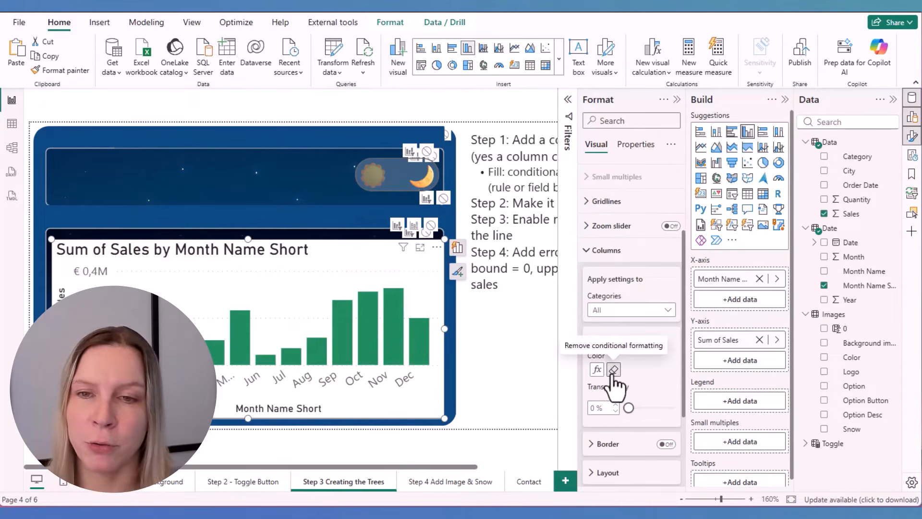
pyautogui.click(613, 369)
pyautogui.click(619, 371)
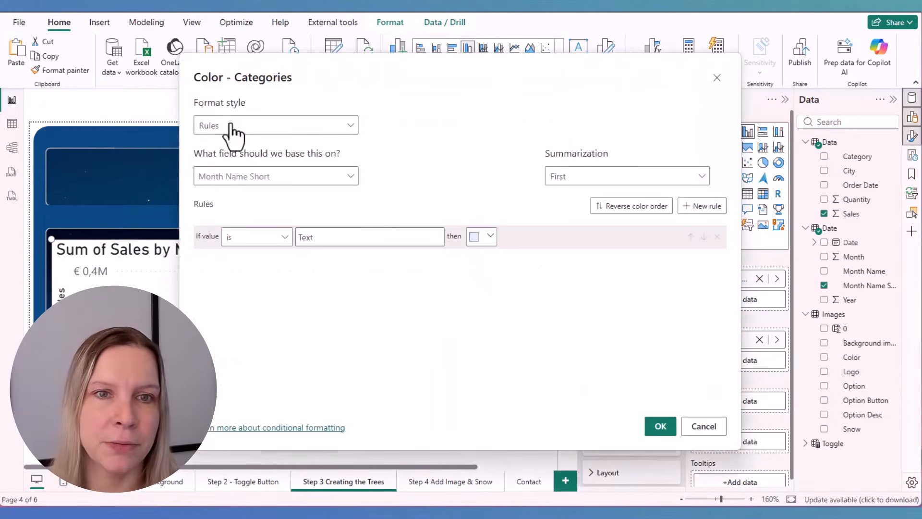
pyautogui.click(245, 178)
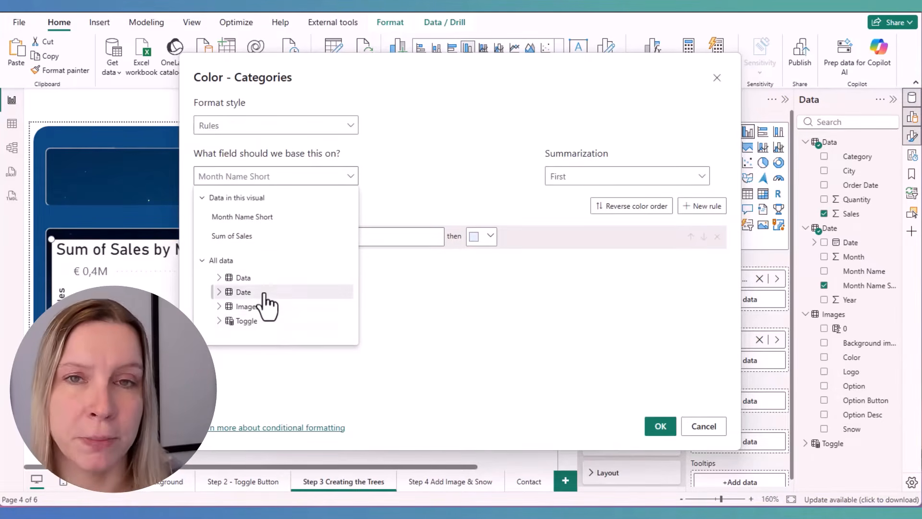
pyautogui.click(226, 308)
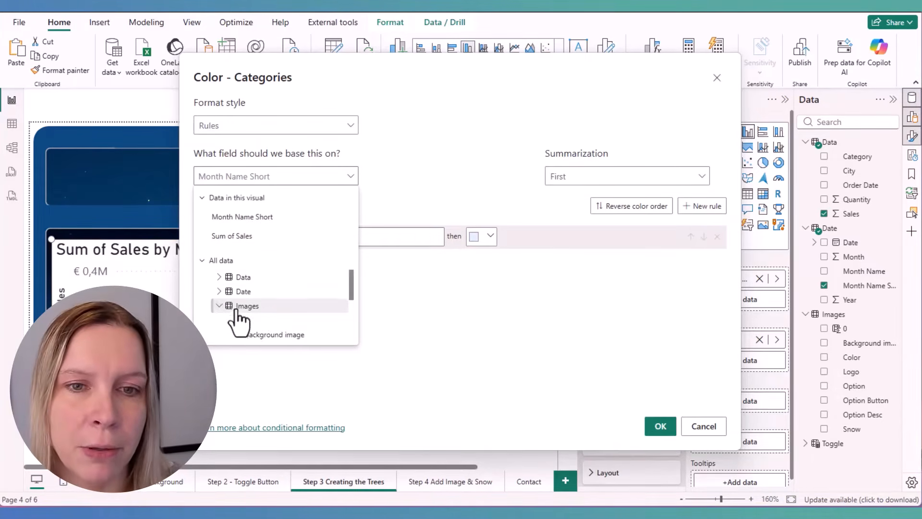
pyautogui.scroll(-3, 240, 319)
pyautogui.click(279, 284)
pyautogui.click(608, 181)
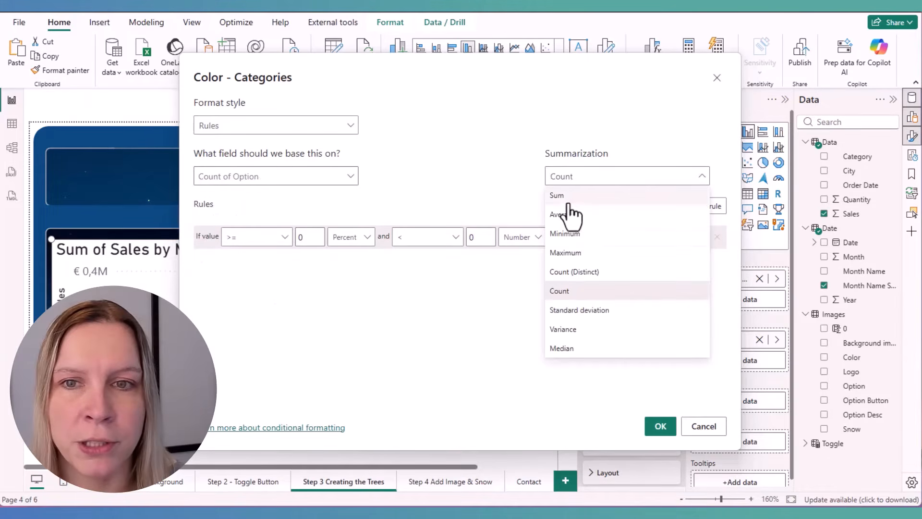
pyautogui.click(571, 196)
# Define two color rules, one for a value equal to the number 1 and one for the number 2
pyautogui.click(269, 237)
pyautogui.click(273, 294)
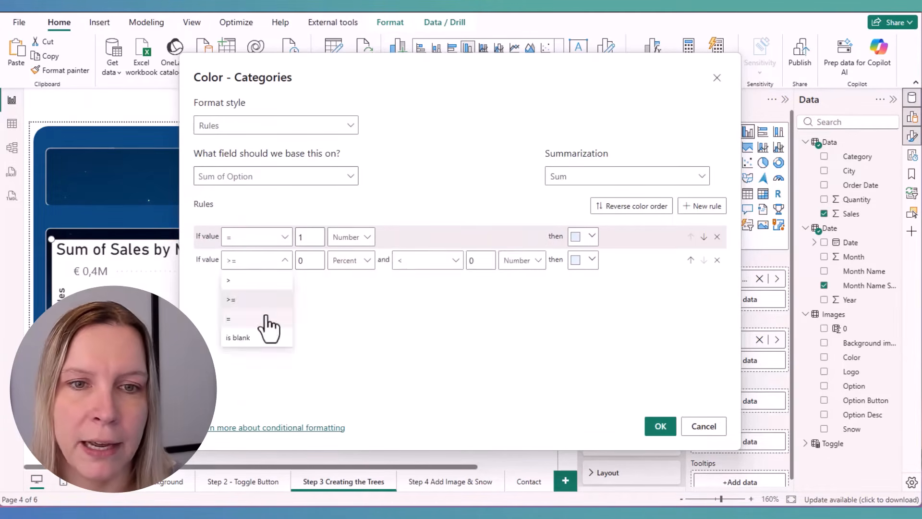
pyautogui.click(269, 317)
pyautogui.click(309, 260)
pyautogui.write('2')
pyautogui.click(350, 260)
# Give the rule for value 1 a custom light green color
pyautogui.click(583, 260)
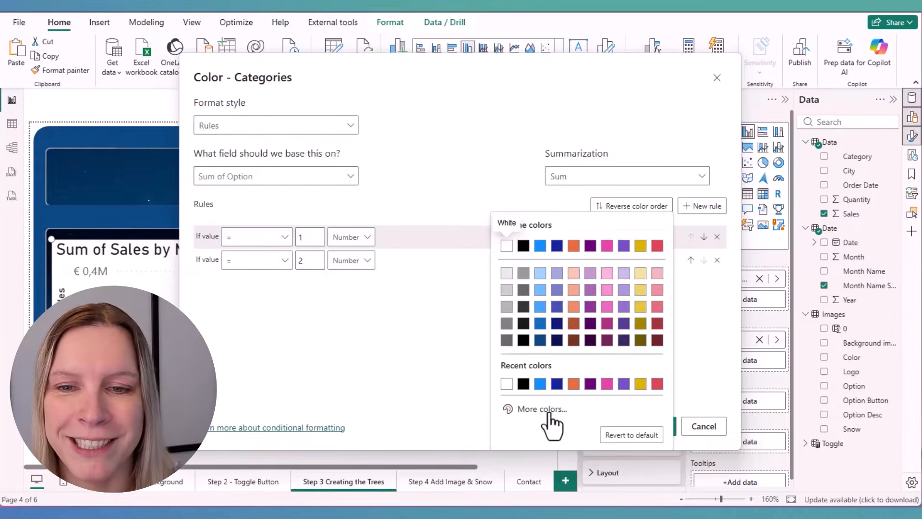
pyautogui.click(548, 411)
pyautogui.click(569, 367)
pyautogui.click(597, 232)
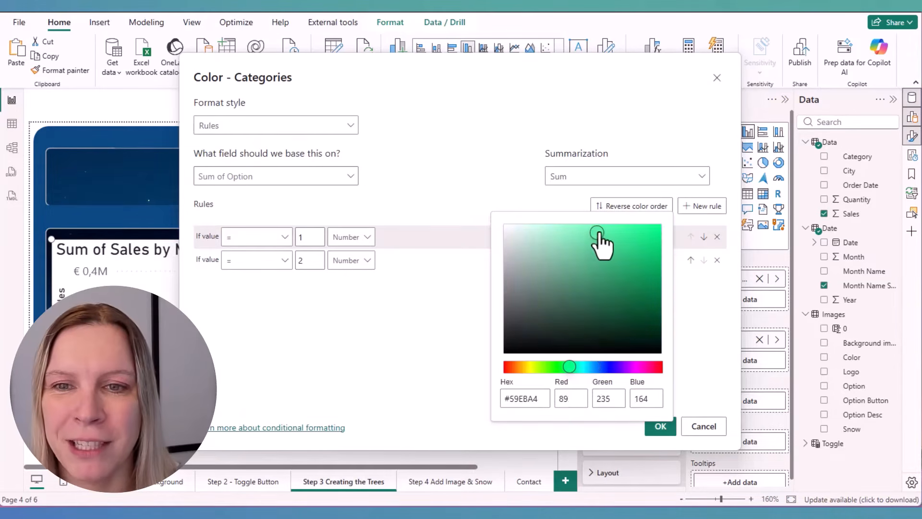
pyautogui.click(699, 379)
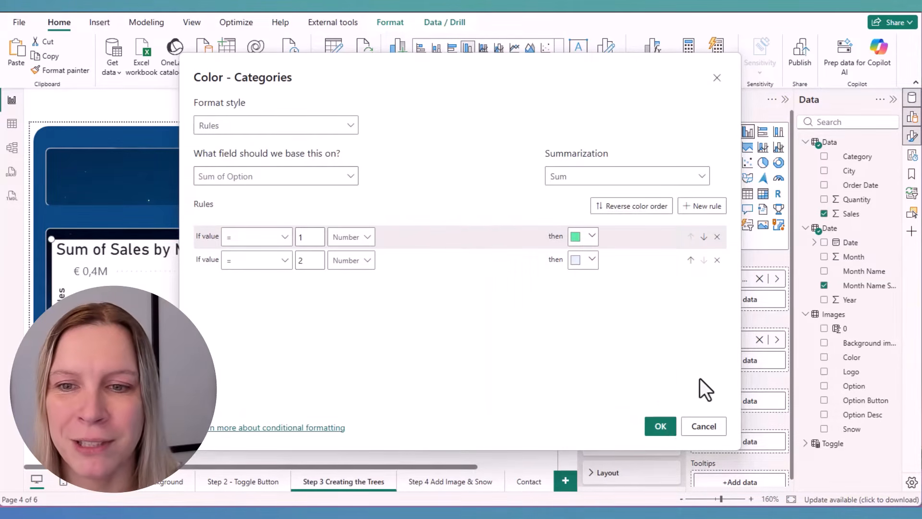
# Give the rule for value 2 a custom dark green color
pyautogui.click(591, 261)
pyautogui.click(539, 252)
pyautogui.moveTo(583, 209); pyautogui.dragTo(565, 209)
pyautogui.moveTo(620, 152); pyautogui.dragTo(586, 155)
pyautogui.click(614, 318)
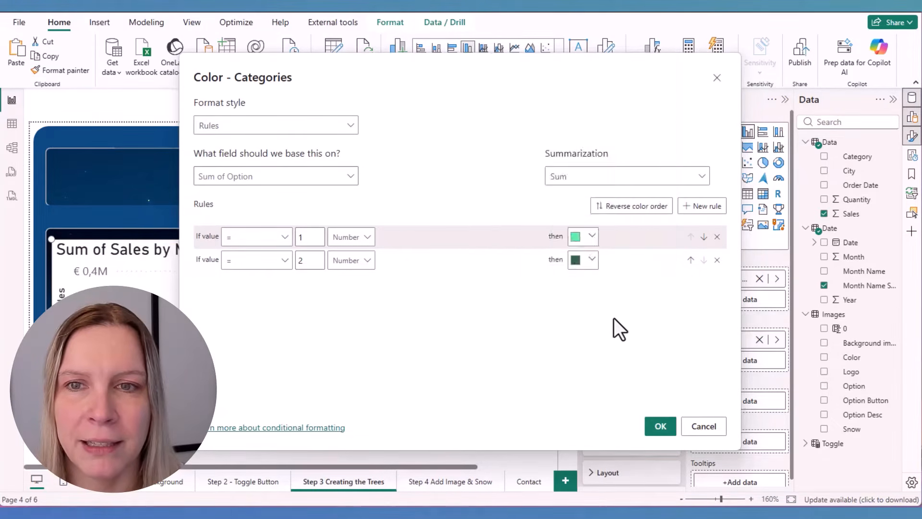
# Apply the color rules and switch the slicer to sun and back to moon to check the columns in both themes
pyautogui.click(661, 426)
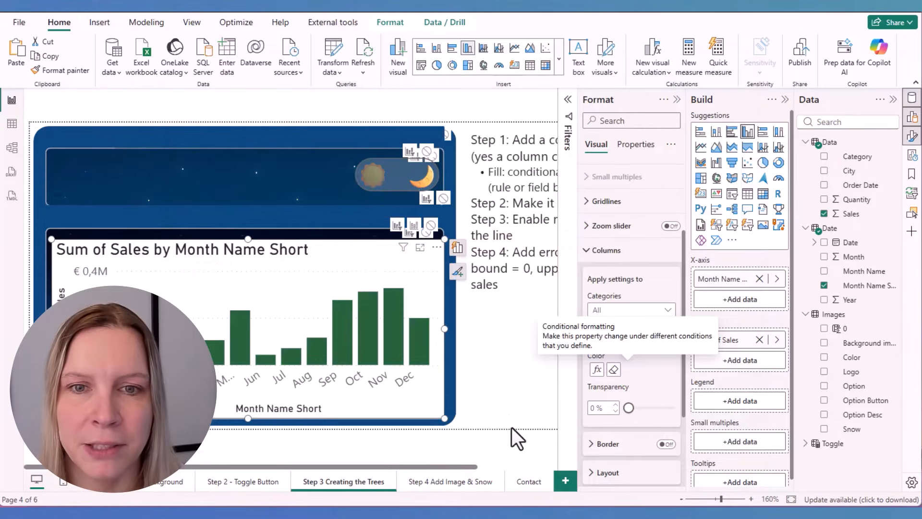
pyautogui.click(372, 182)
pyautogui.click(422, 190)
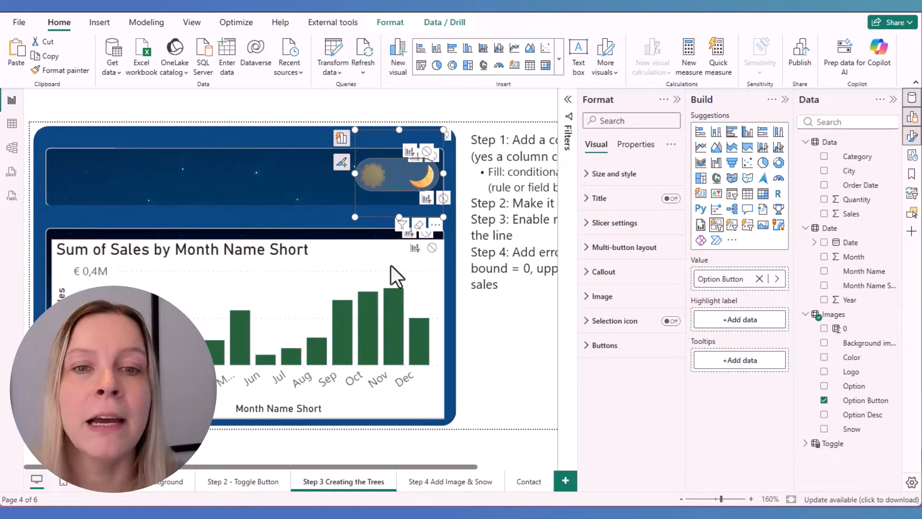
# Move the column chart over the middle of the dashboard and convert it to a line chart
pyautogui.moveTo(388, 246); pyautogui.dragTo(359, 243)
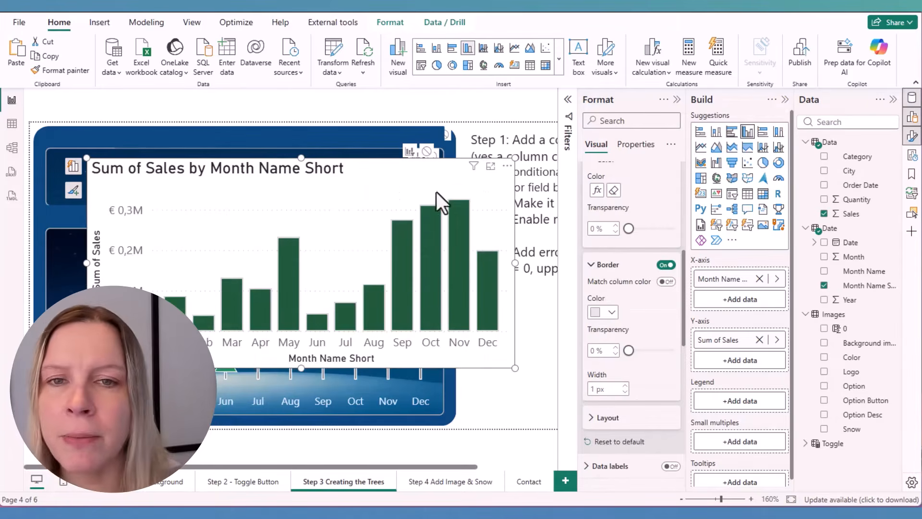
pyautogui.click(702, 147)
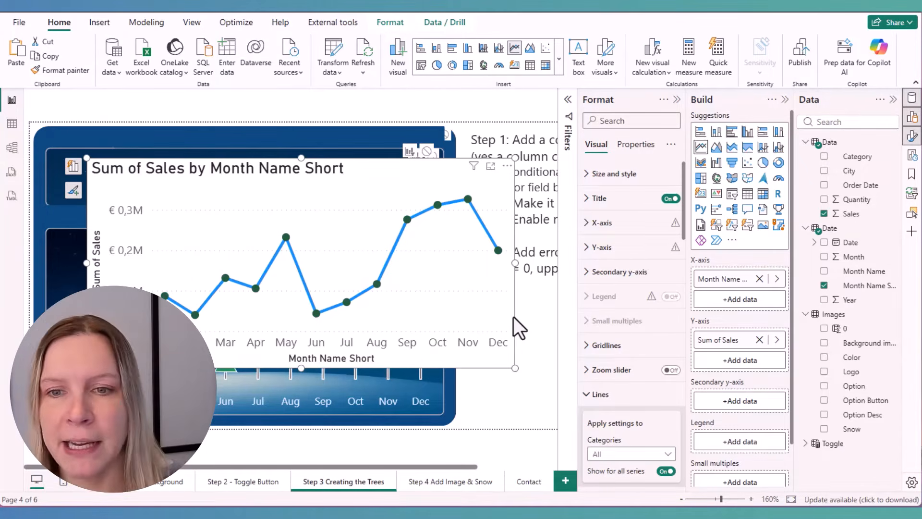
# Show markers for all categories of the line chart as triangles with a size of 12 px
pyautogui.scroll(-3, 639, 313)
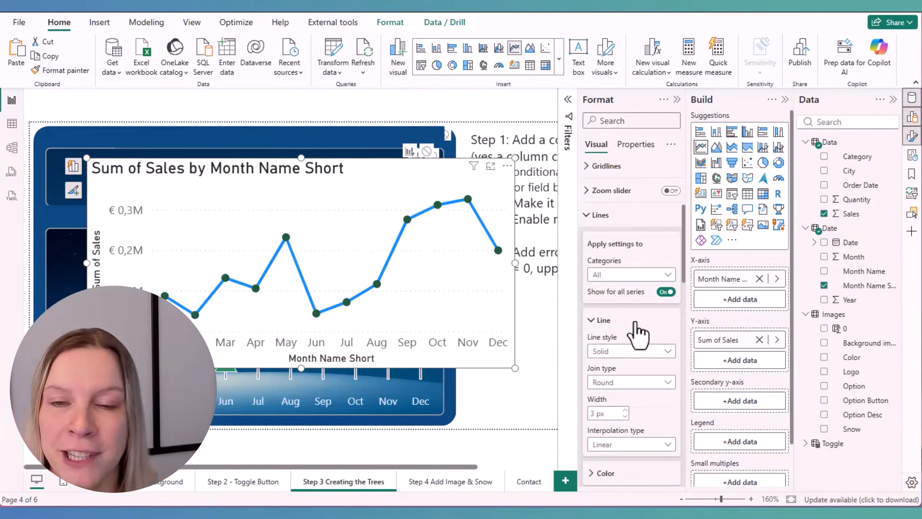
pyautogui.scroll(-3, 639, 332)
pyautogui.scroll(-5, 636, 337)
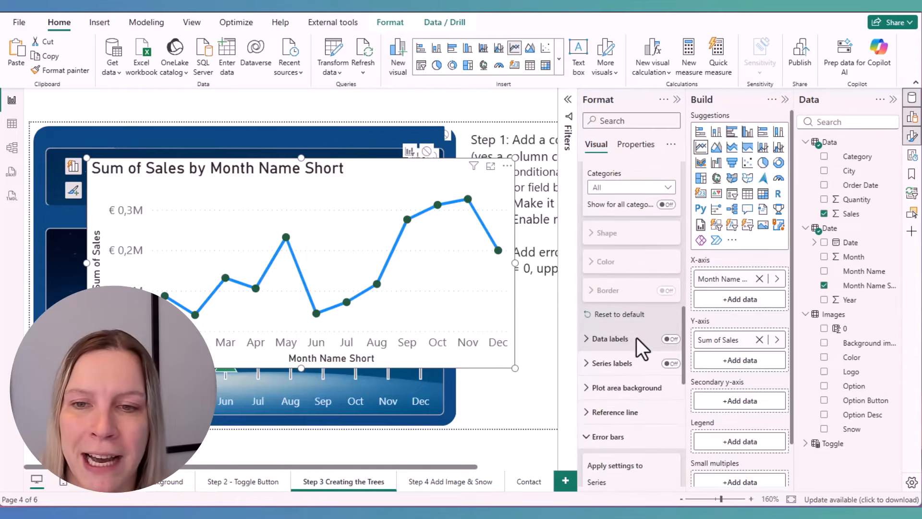
pyautogui.scroll(3, 642, 358)
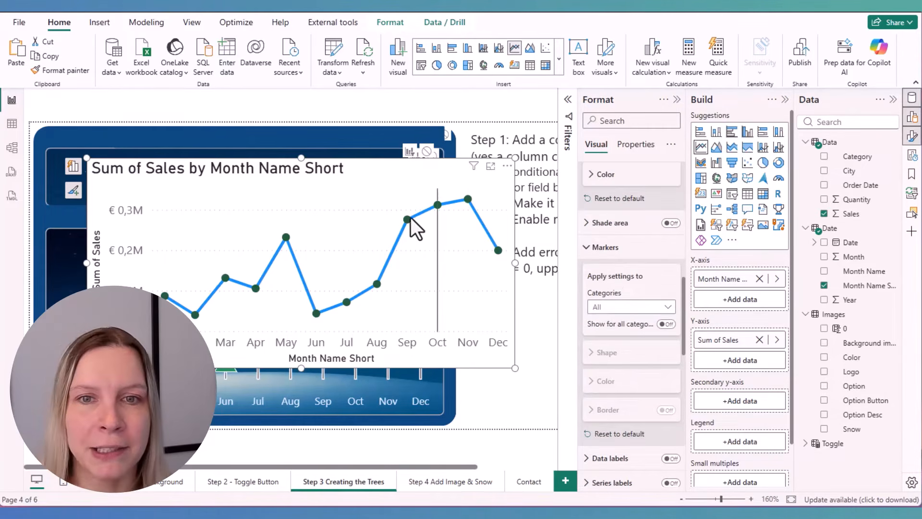
pyautogui.click(643, 306)
pyautogui.click(655, 338)
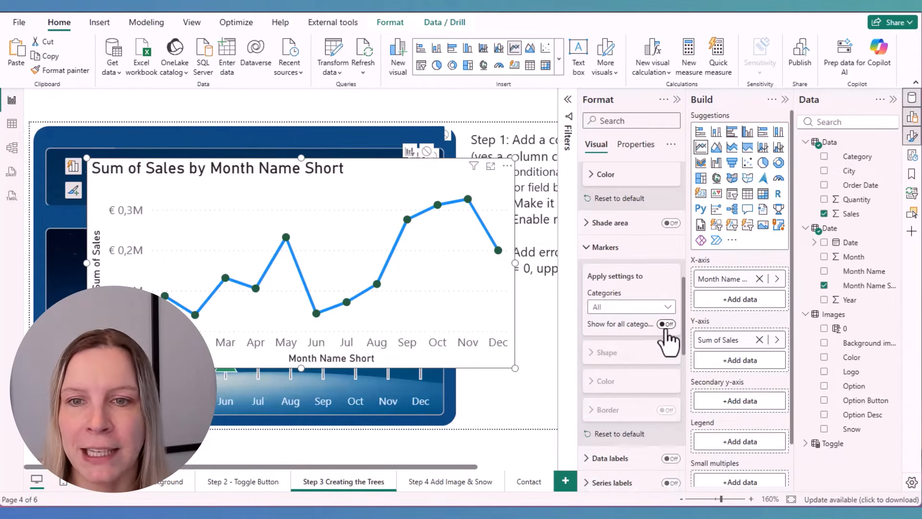
pyautogui.click(648, 353)
pyautogui.click(645, 384)
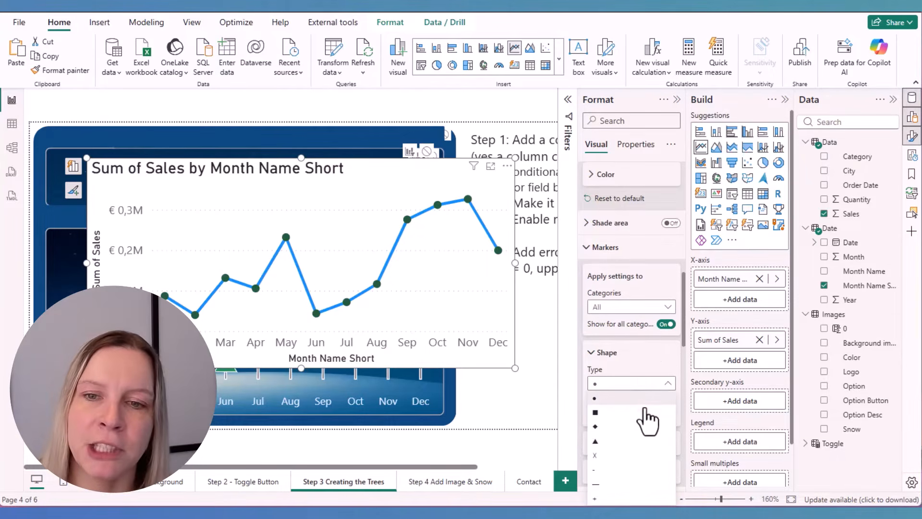
pyautogui.click(635, 442)
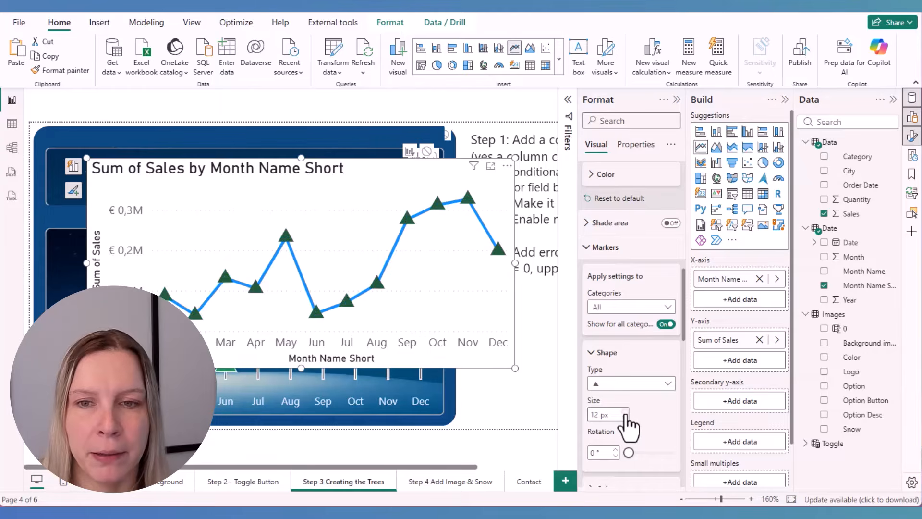
# Add a light gray border with a width of 1 px to the triangle markers
pyautogui.scroll(-3, 632, 417)
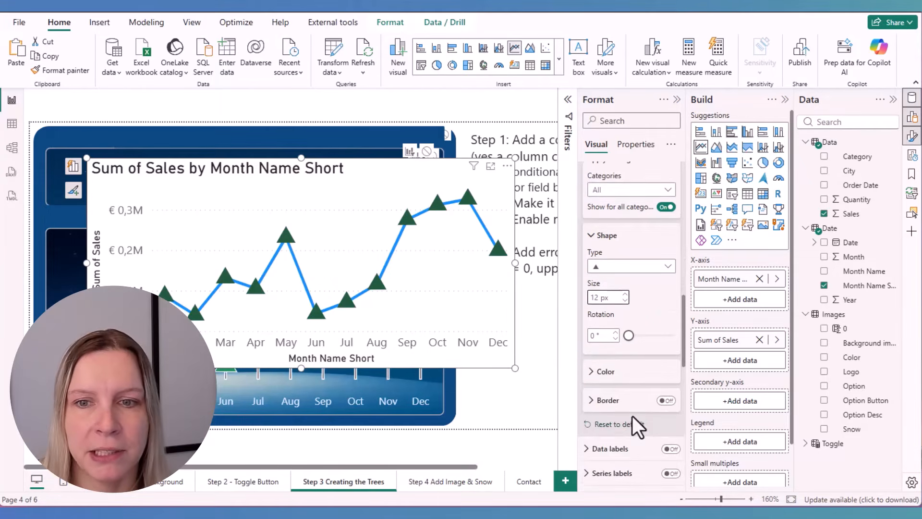
pyautogui.click(666, 400)
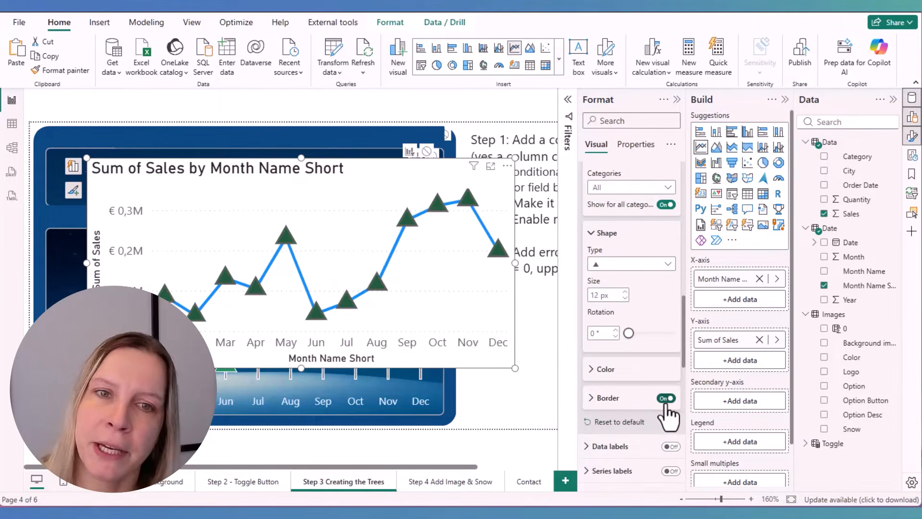
pyautogui.click(636, 399)
pyautogui.scroll(-3, 639, 407)
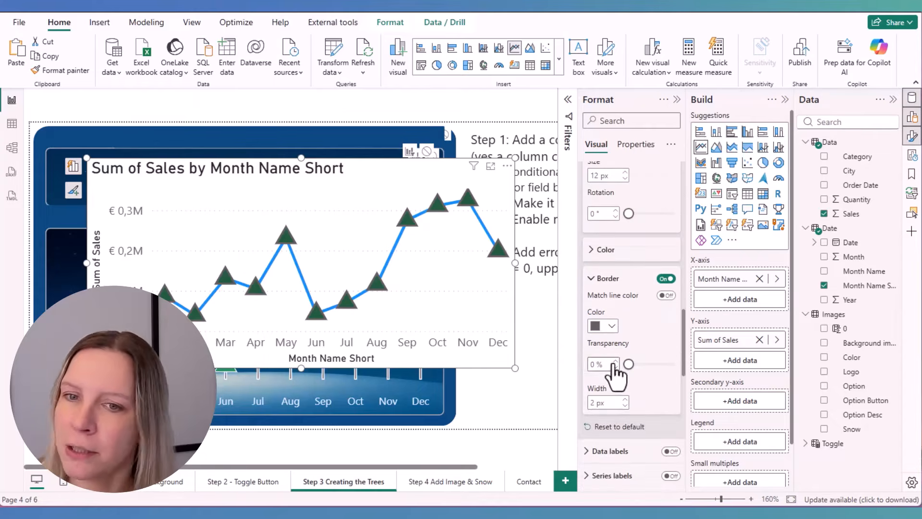
pyautogui.click(612, 329)
pyautogui.click(620, 275)
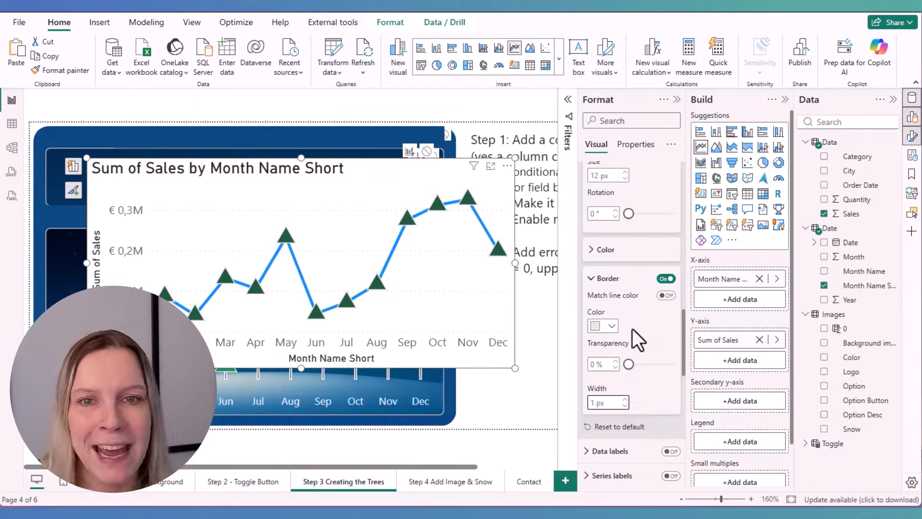
# Set the marker size to 14 px and hide the line for all series
pyautogui.scroll(5, 630, 316)
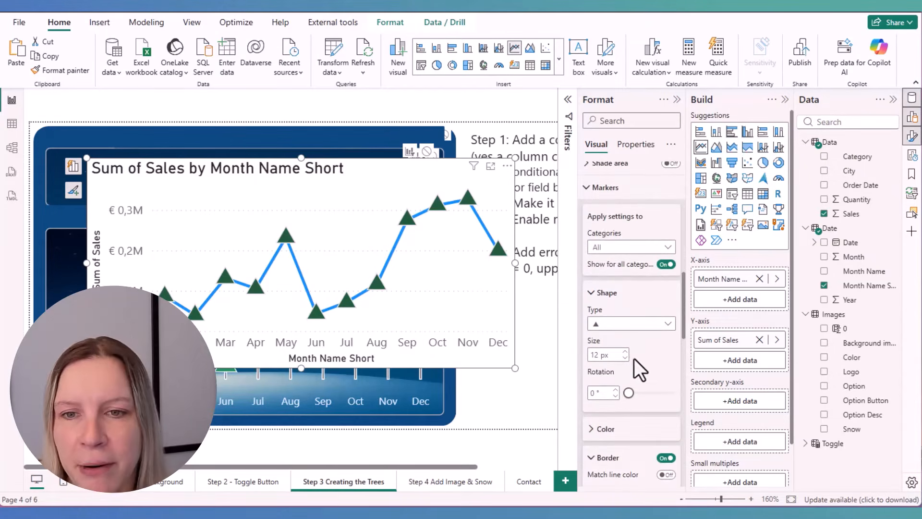
pyautogui.click(626, 352)
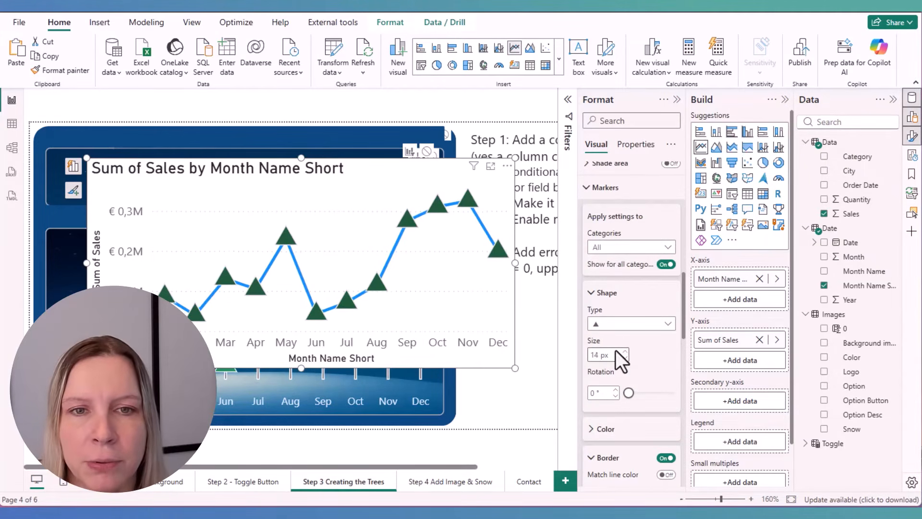
pyautogui.scroll(6, 646, 338)
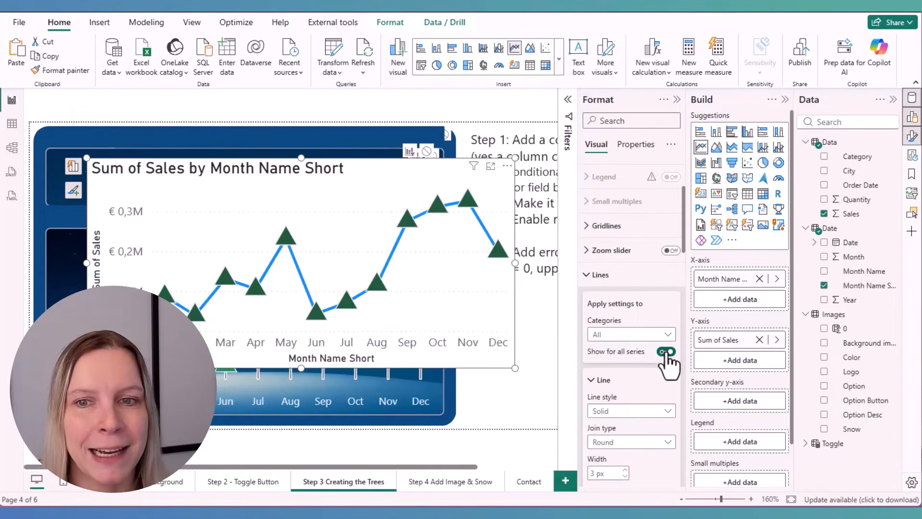
pyautogui.click(667, 352)
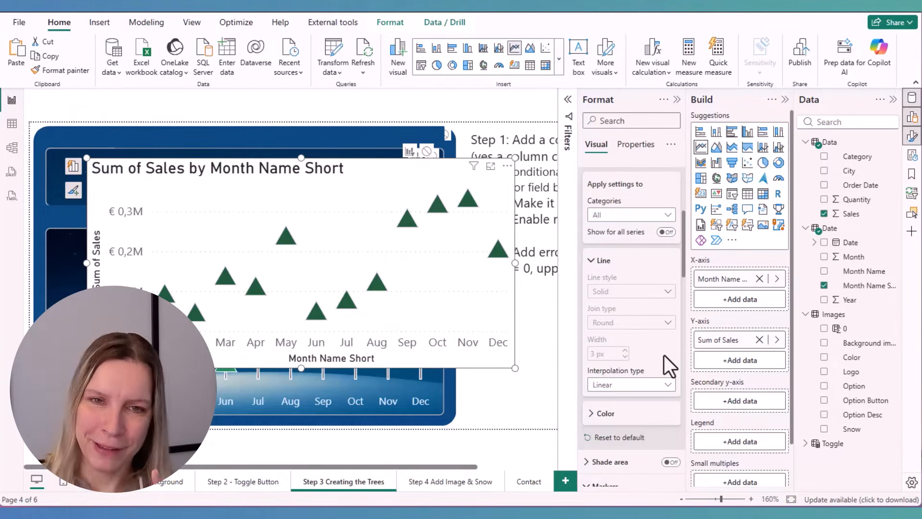
# Enable error bars for Sum of Sales and use the Images table's 0 field as their lower bound
pyautogui.scroll(-5, 659, 350)
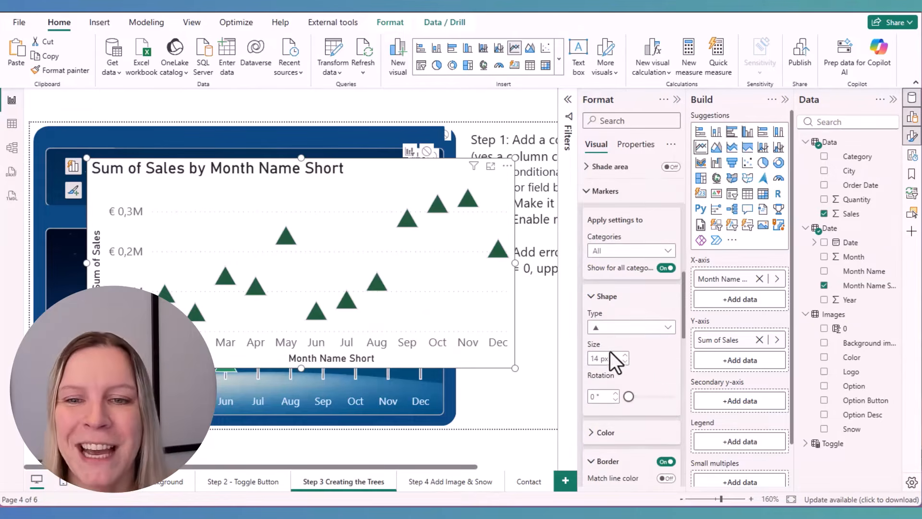
pyautogui.scroll(-10, 635, 320)
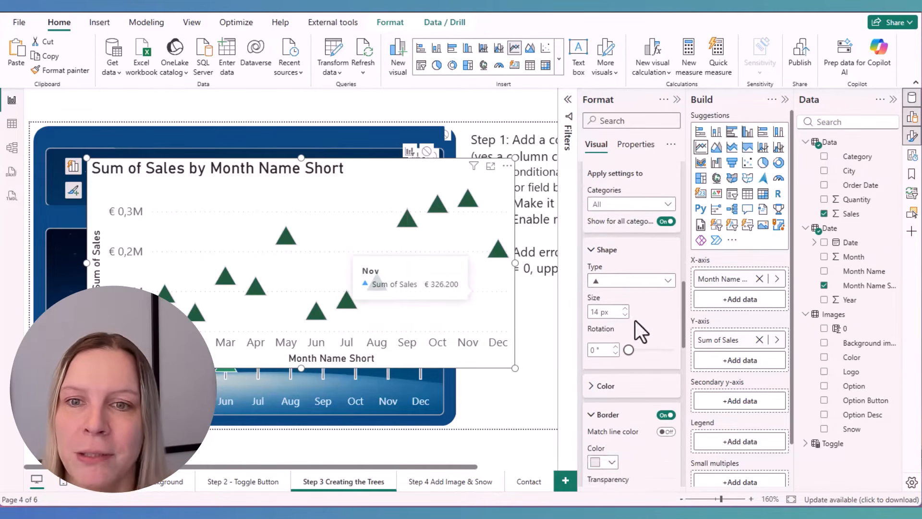
pyautogui.scroll(-3, 637, 353)
pyautogui.scroll(5, 603, 206)
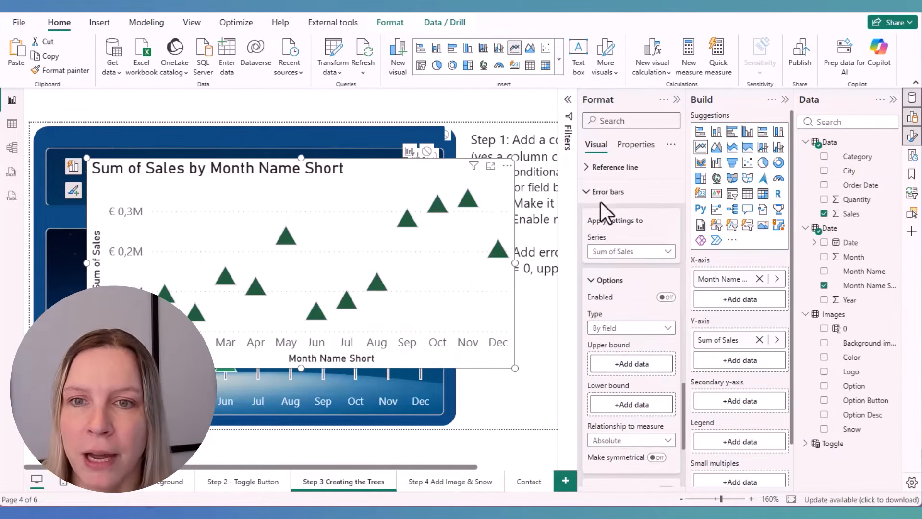
pyautogui.scroll(-2, 620, 267)
pyautogui.scroll(-2, 644, 268)
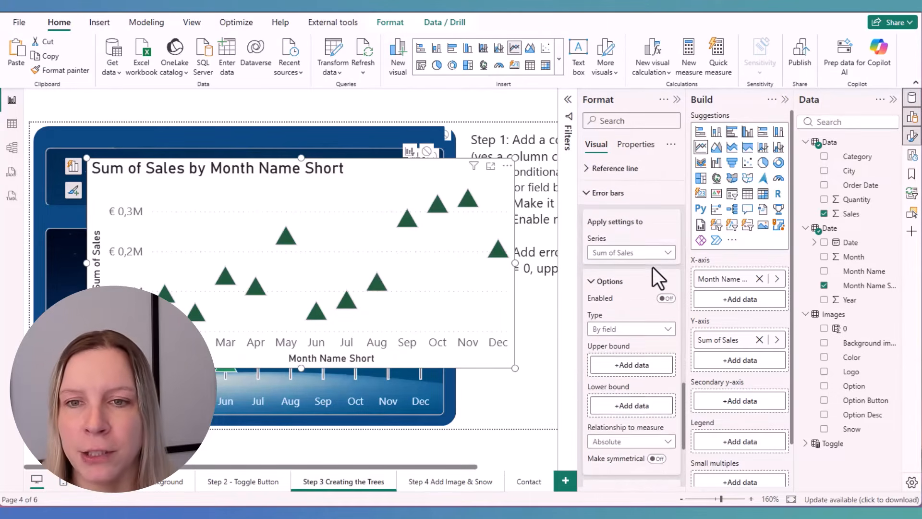
pyautogui.click(666, 297)
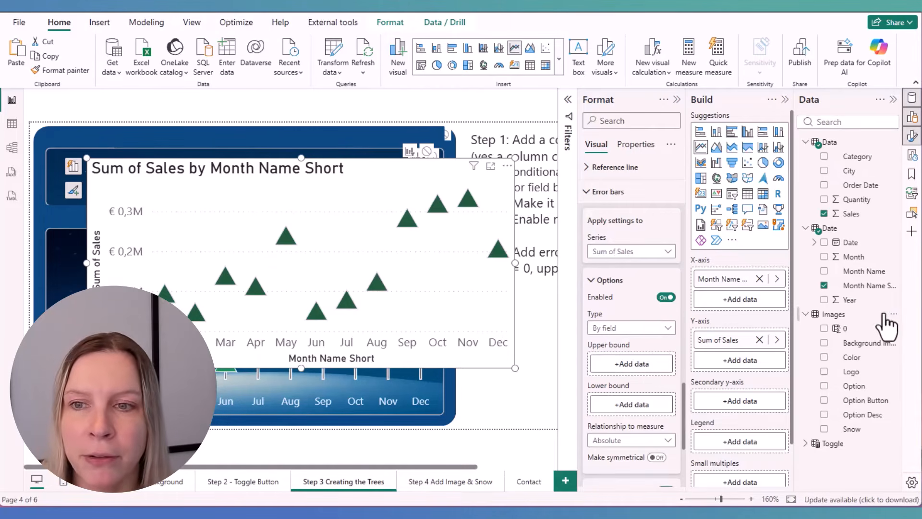
pyautogui.click(846, 331)
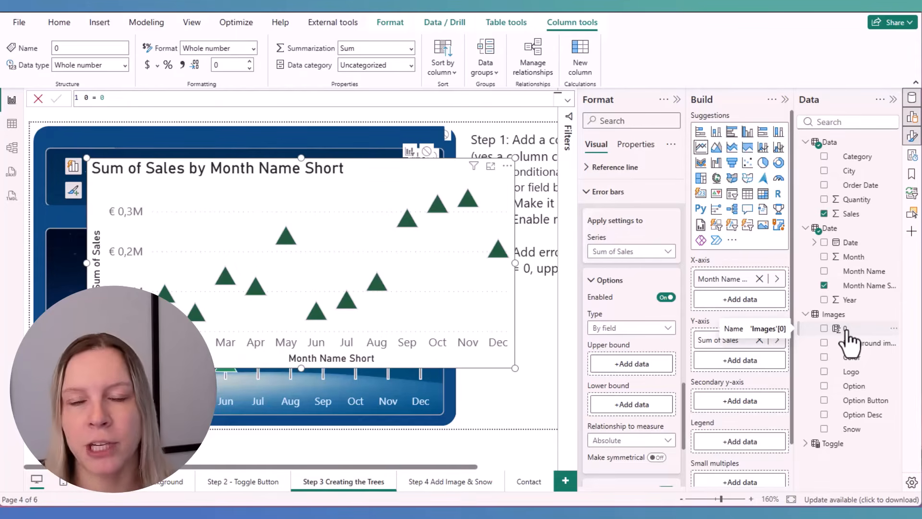
pyautogui.moveTo(846, 331); pyautogui.dragTo(634, 406)
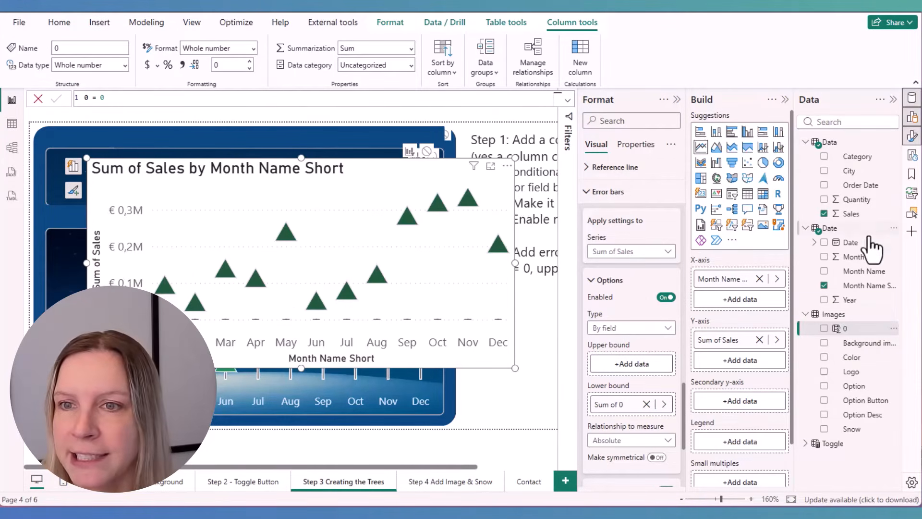
# Use the Sales field as the error bars' upper bound and turn off the error bar markers
pyautogui.moveTo(855, 213); pyautogui.dragTo(641, 363)
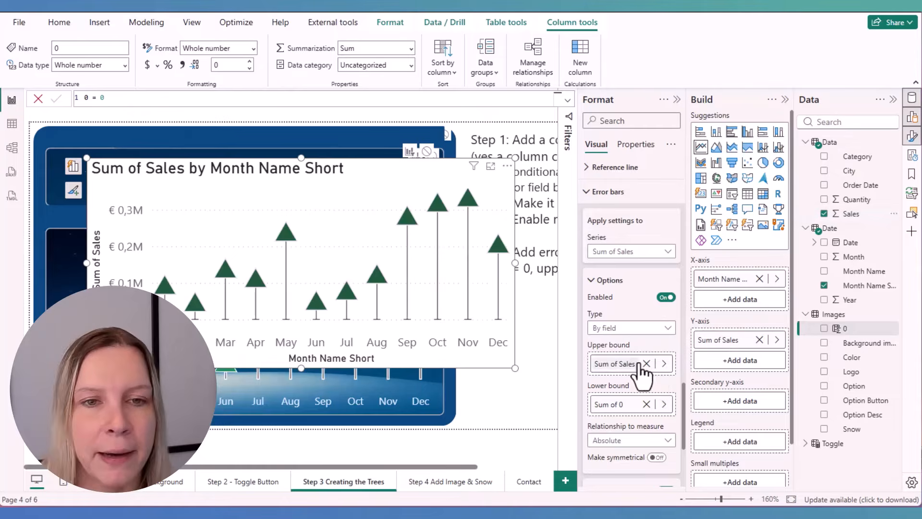
pyautogui.scroll(-3, 644, 370)
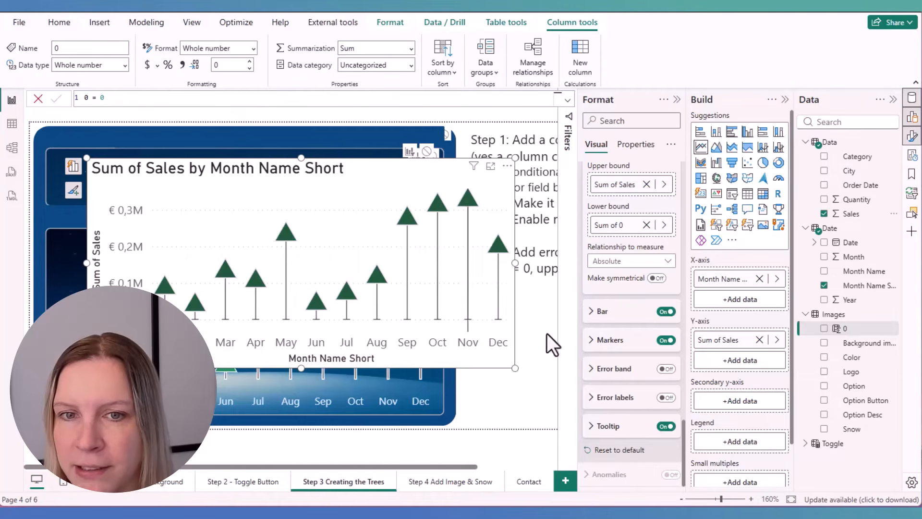
pyautogui.click(667, 341)
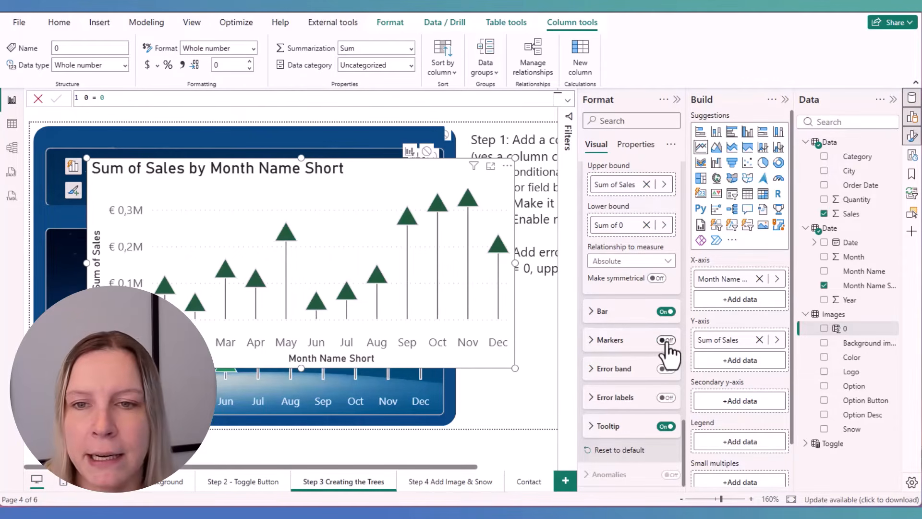
# Give the error bars a light gray border
pyautogui.click(598, 311)
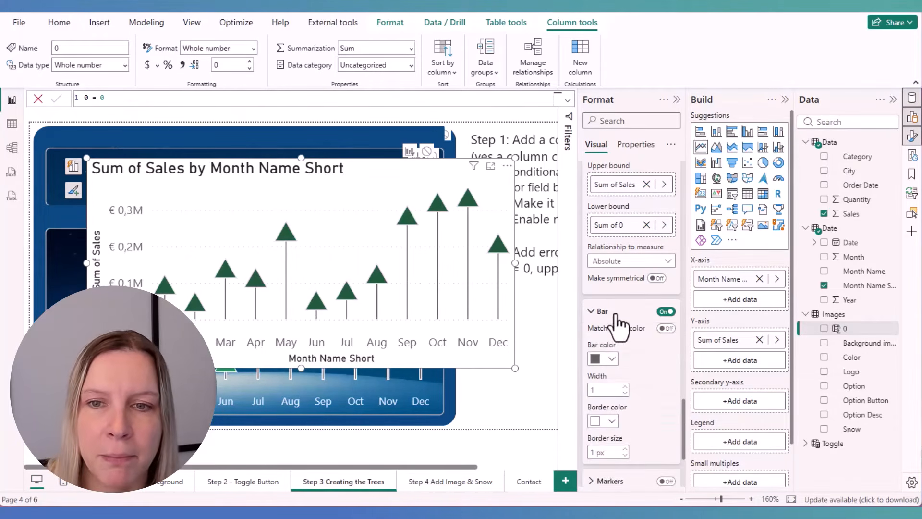
pyautogui.scroll(-1, 618, 318)
pyautogui.click(611, 361)
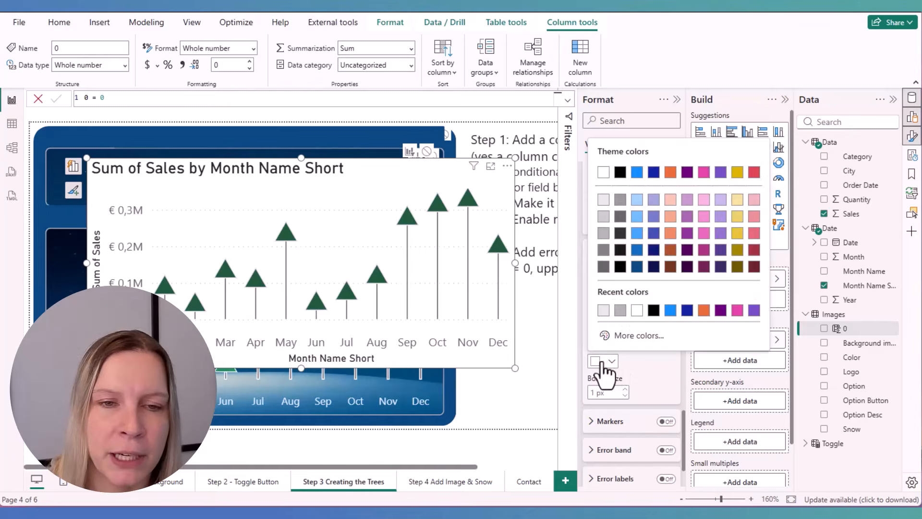
pyautogui.click(604, 310)
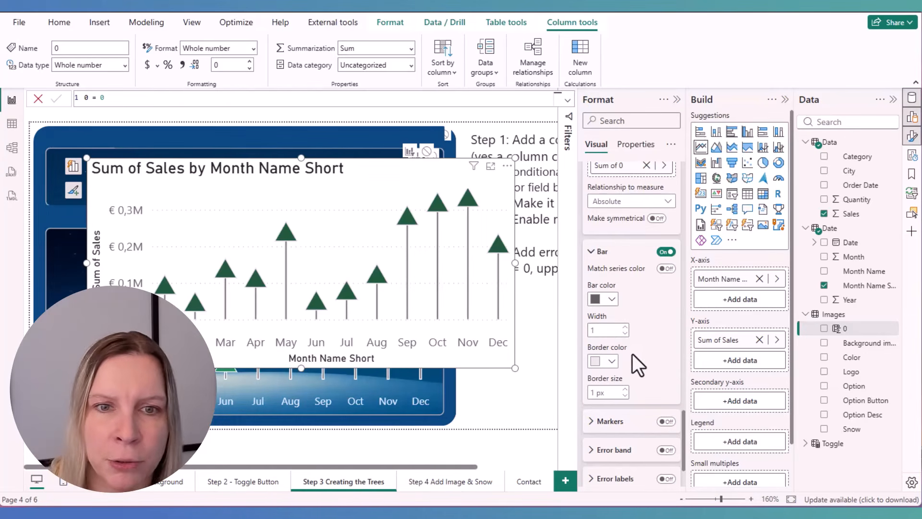
pyautogui.click(625, 389)
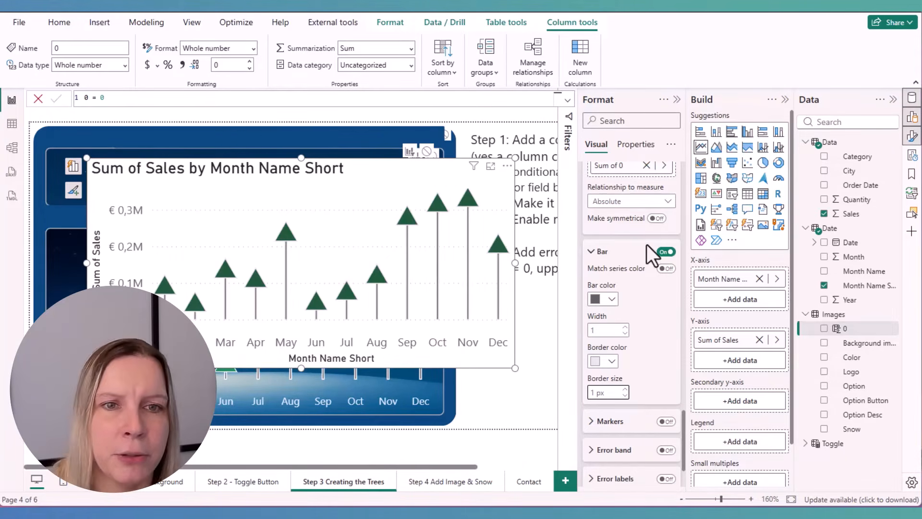
# Turn off the line chart's title and background
pyautogui.scroll(10, 648, 247)
pyautogui.scroll(10, 652, 240)
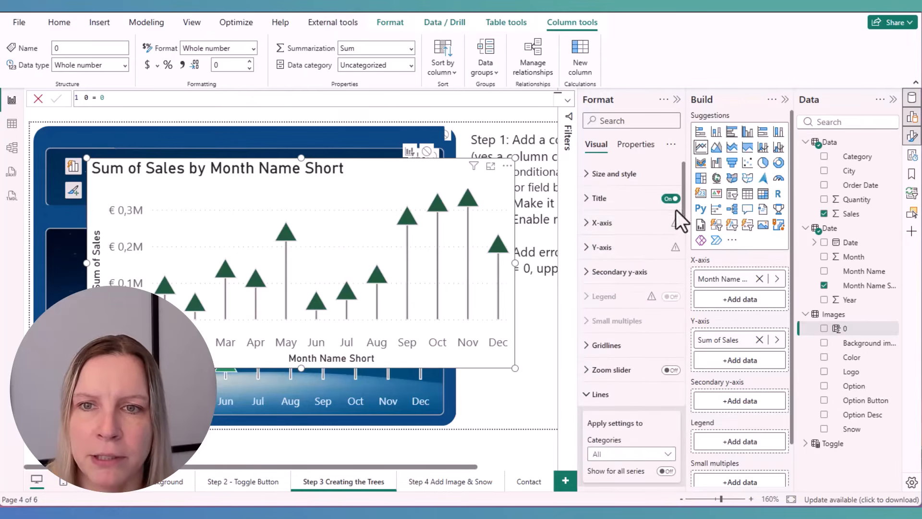
pyautogui.click(624, 174)
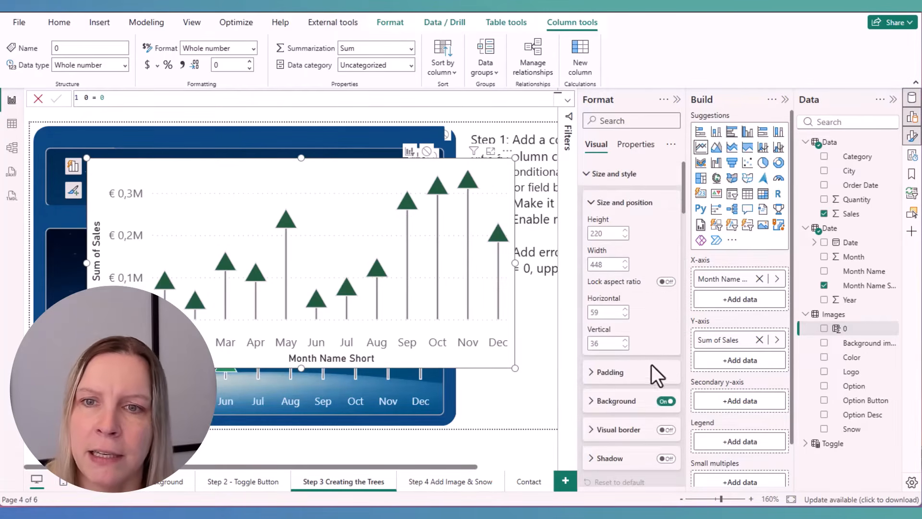
pyautogui.click(666, 401)
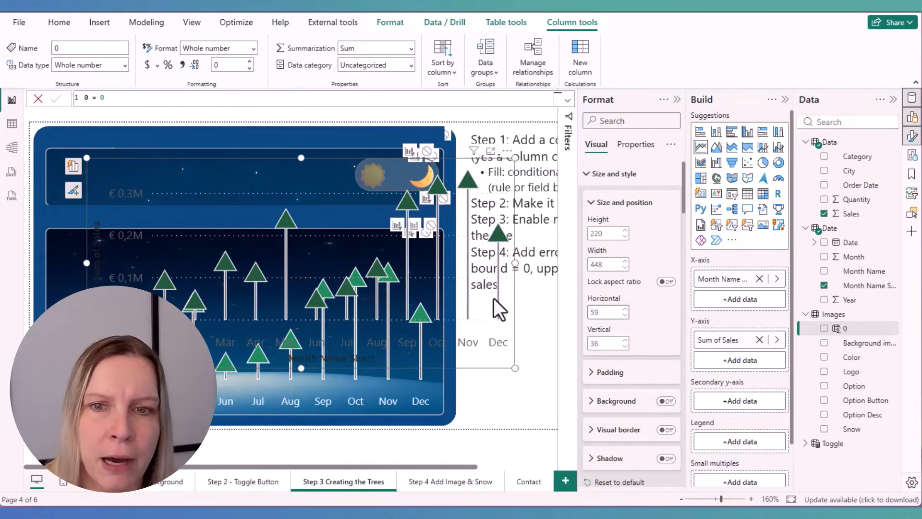
# Hide the y-axis values and the y-axis title of the line chart
pyautogui.scroll(-5, 626, 319)
pyautogui.click(635, 315)
pyautogui.scroll(-3, 635, 312)
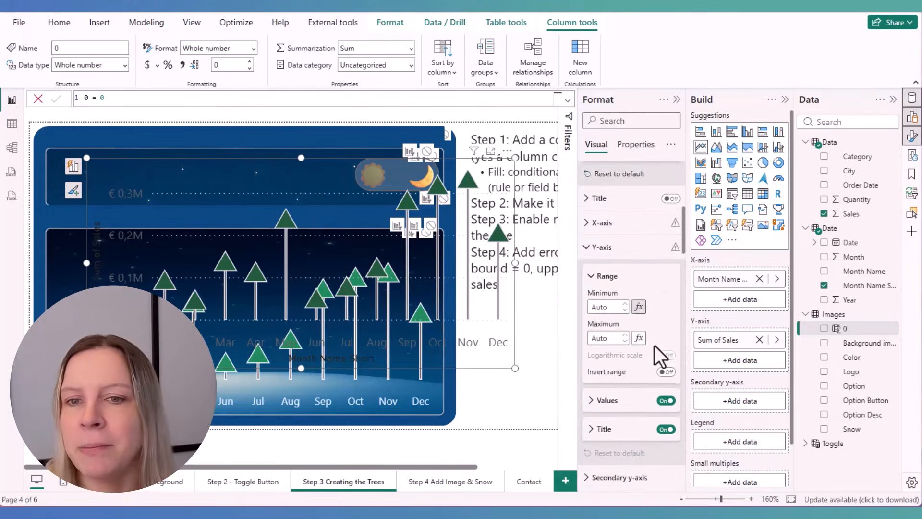
pyautogui.click(666, 350)
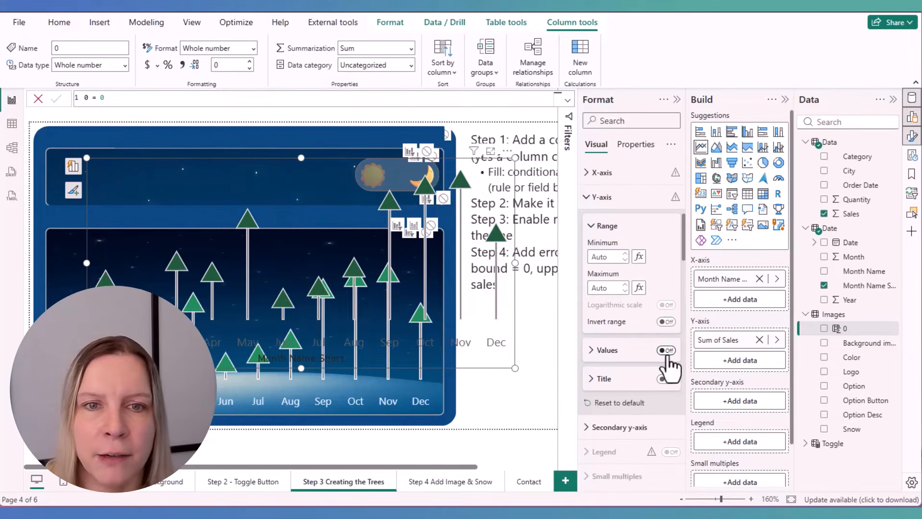
# Hide the line chart's x-axis title and set the month labels to white
pyautogui.moveTo(414, 261)
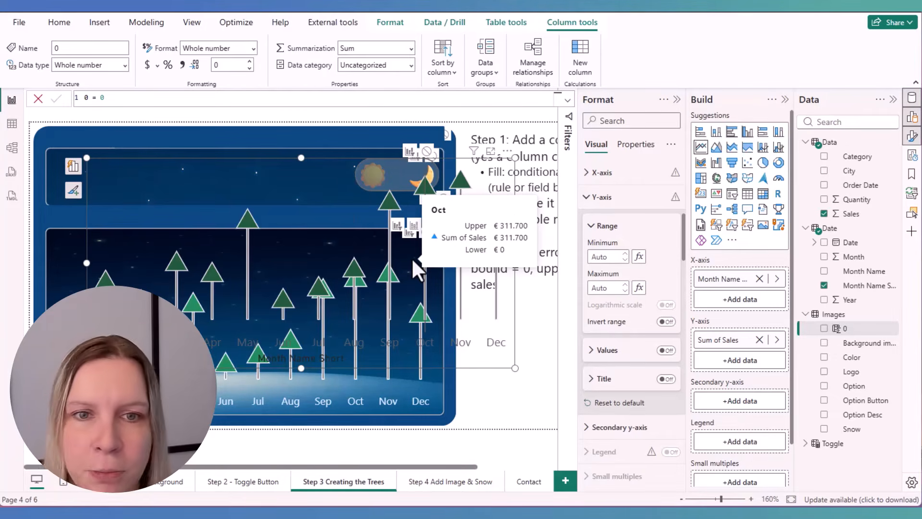
pyautogui.click(279, 249)
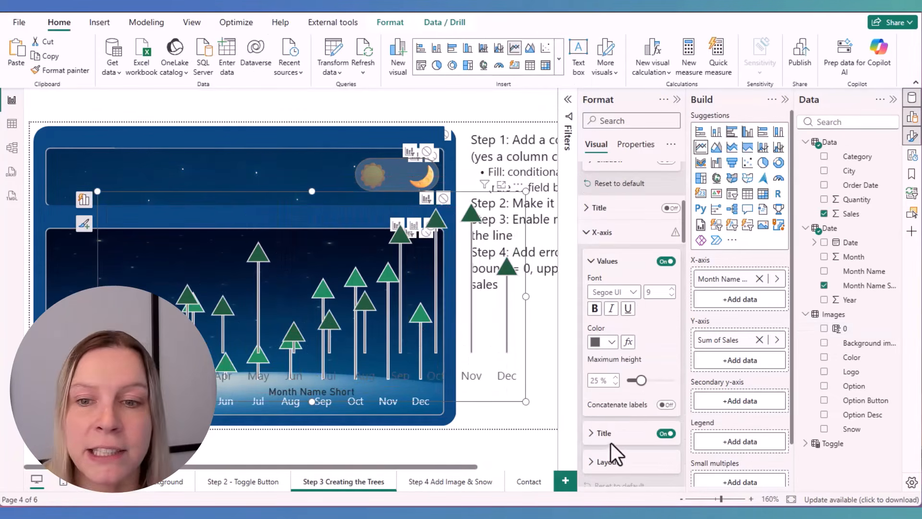
pyautogui.click(665, 434)
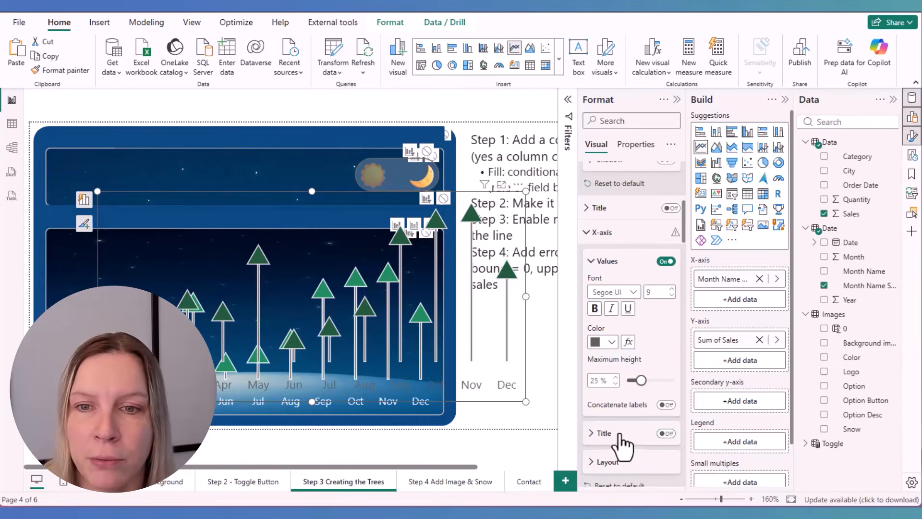
pyautogui.click(612, 343)
pyautogui.click(634, 292)
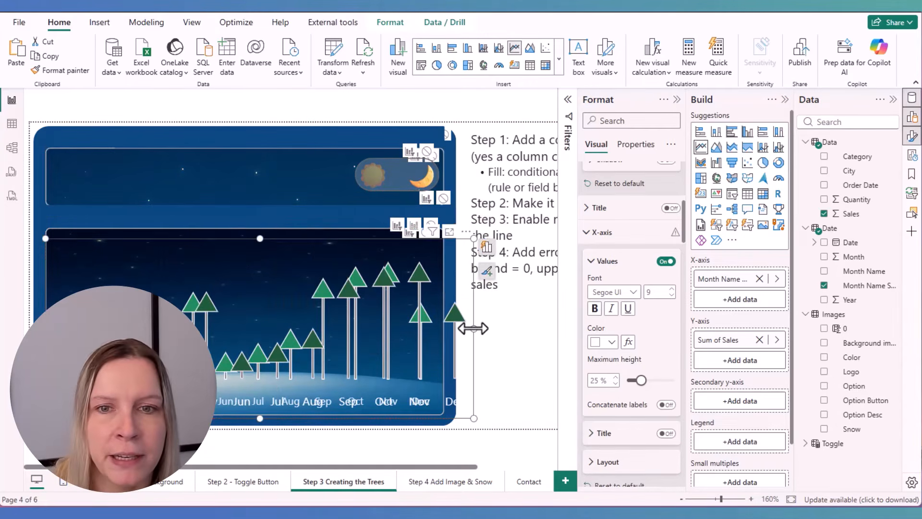
# Fit the line chart's width to the dashboard's lower panel and switch the toggle to the sun
pyautogui.click(436, 329)
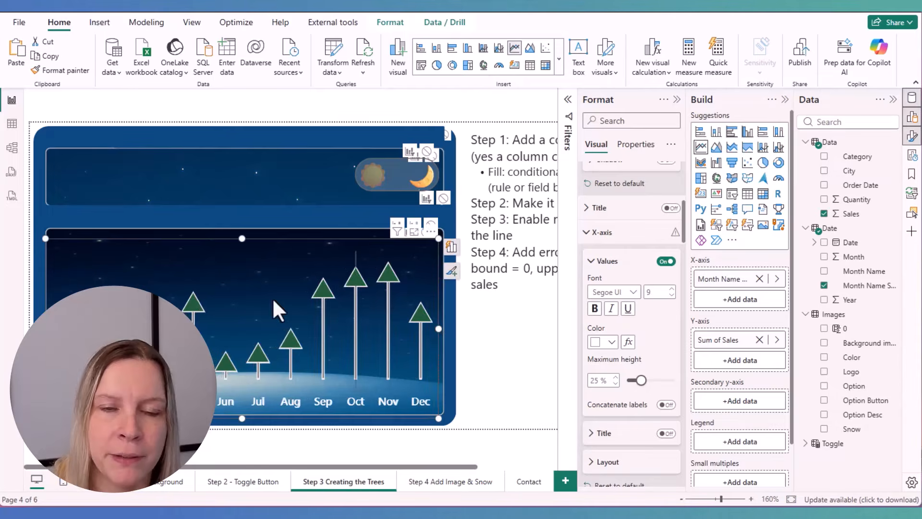
pyautogui.click(375, 190)
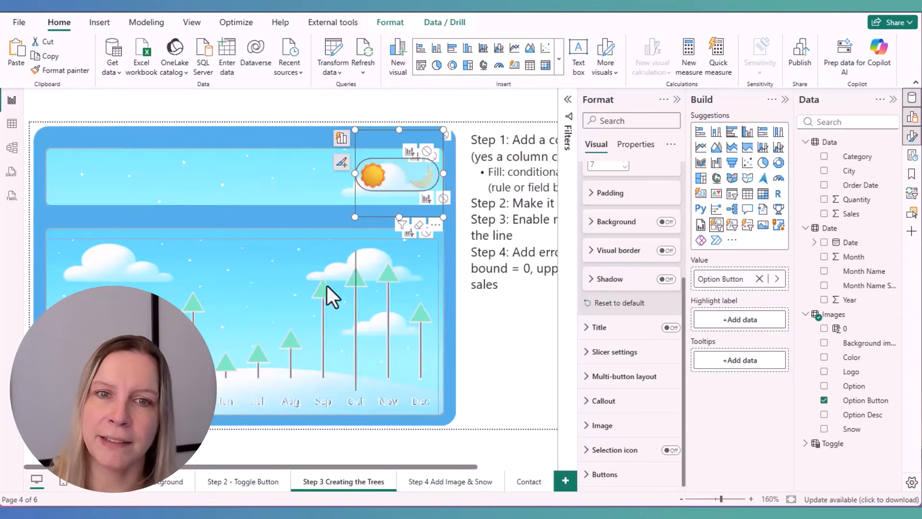
# Convert the line chart into a clustered column chart to access its column color settings
pyautogui.click(306, 285)
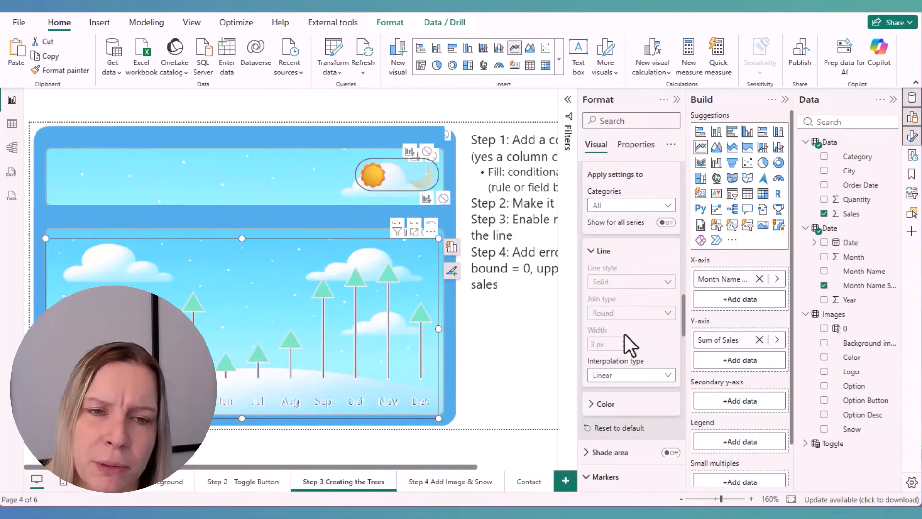
pyautogui.click(749, 135)
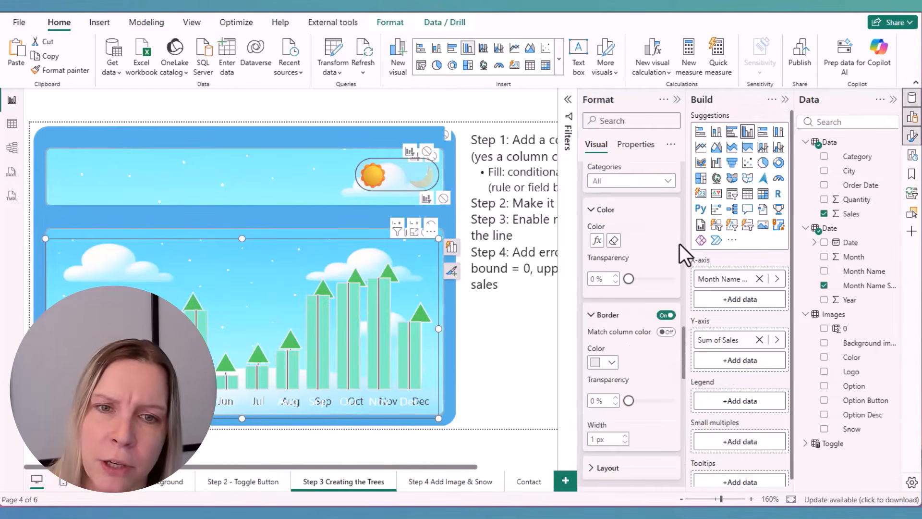
pyautogui.scroll(-6, 648, 320)
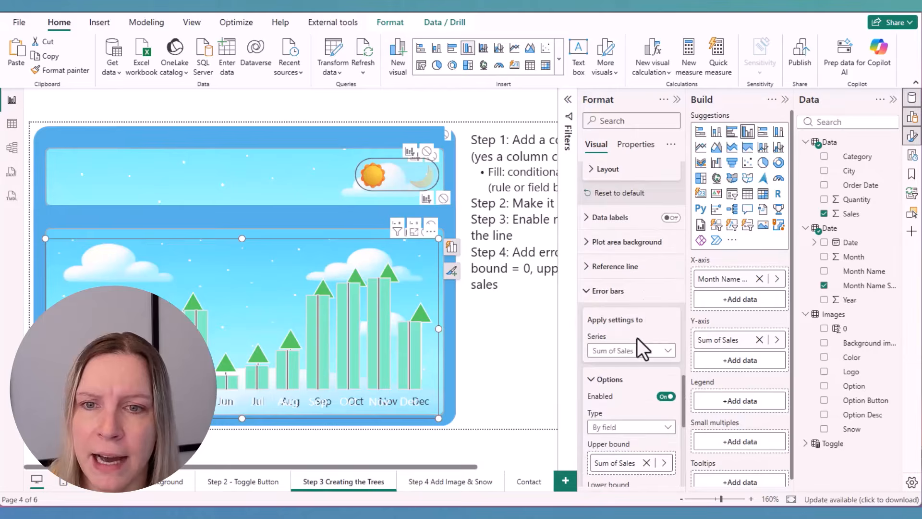
pyautogui.scroll(9, 624, 365)
# Change the category color rule for value 1 to a darker green and convert the visual back into a line chart
pyautogui.click(597, 419)
pyautogui.click(578, 238)
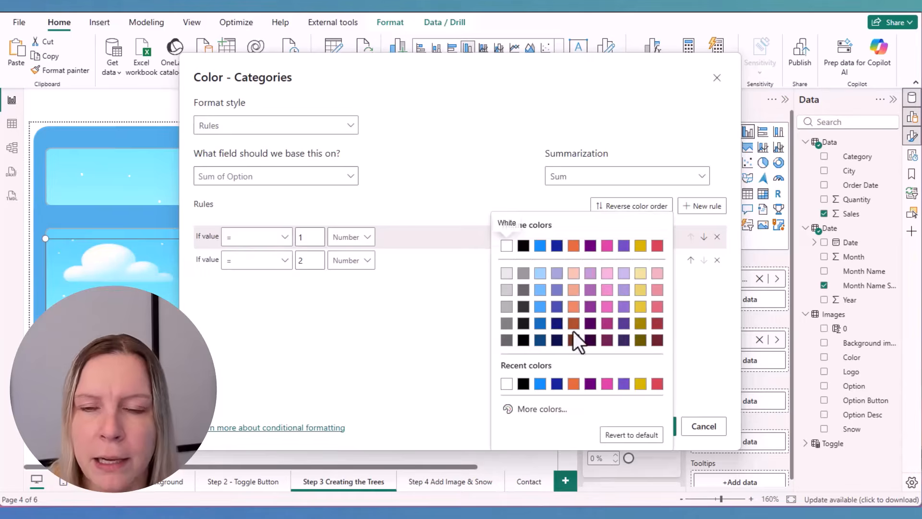
pyautogui.click(542, 408)
pyautogui.moveTo(585, 295)
pyautogui.mouseDown()
pyautogui.moveTo(611, 272)
pyautogui.moveTo(582, 295)
pyautogui.mouseUp()
pyautogui.click(702, 390)
pyautogui.click(660, 426)
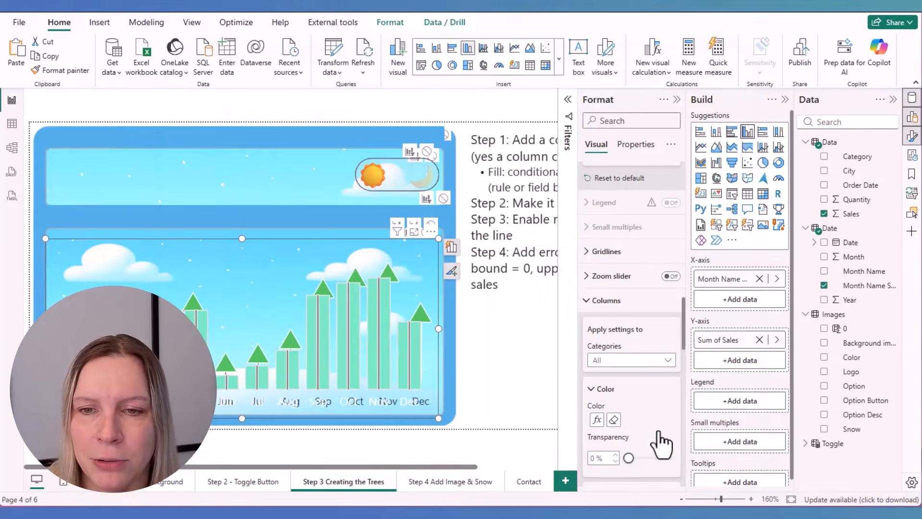
pyautogui.click(701, 147)
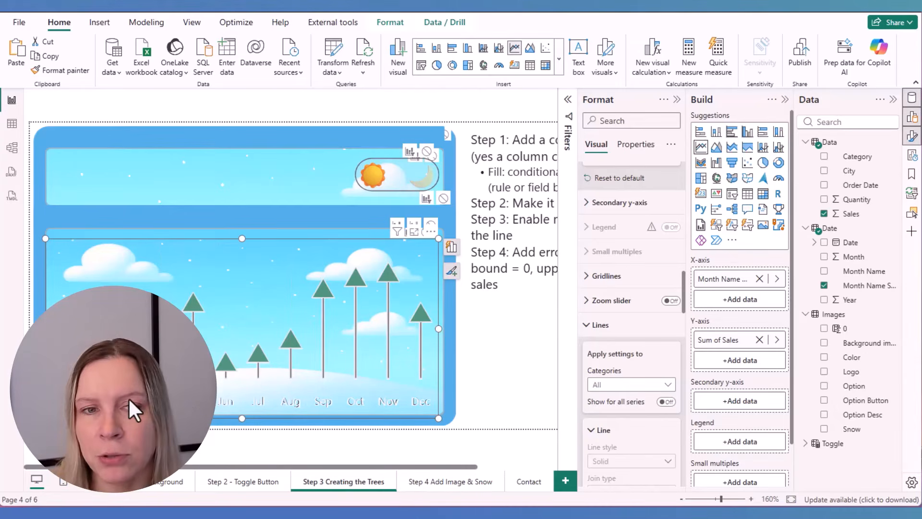
# Check the tree colors by switching the toggle to the moon and back to the sun
pyautogui.click(418, 196)
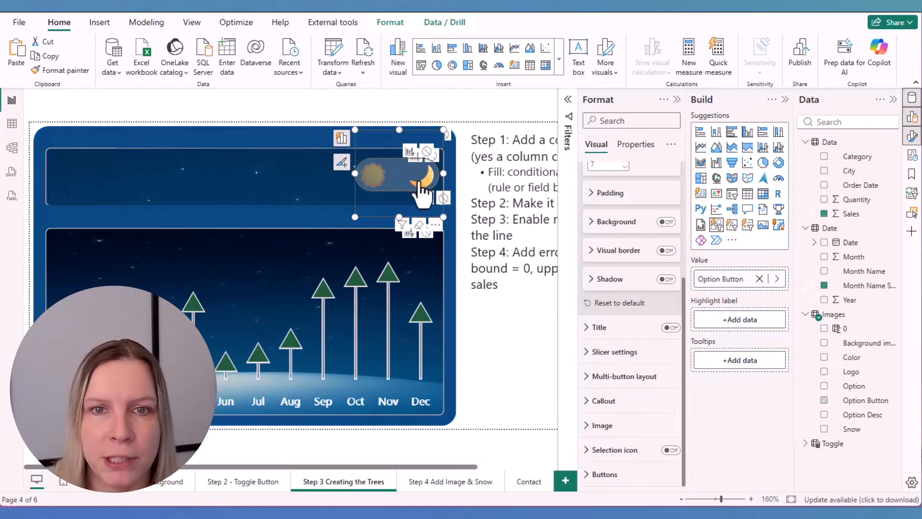
pyautogui.click(391, 175)
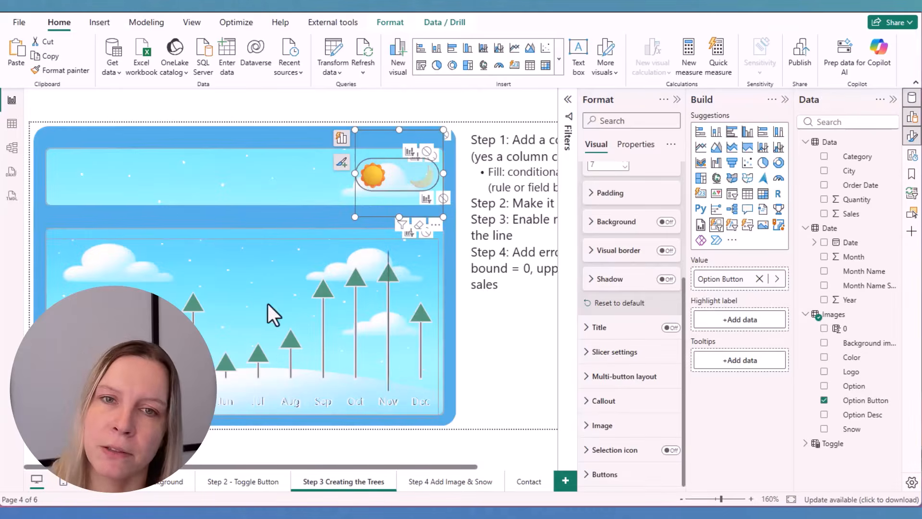
# Move the line chart slightly off the finished reference chart beneath it to compare their month labels
pyautogui.click(269, 370)
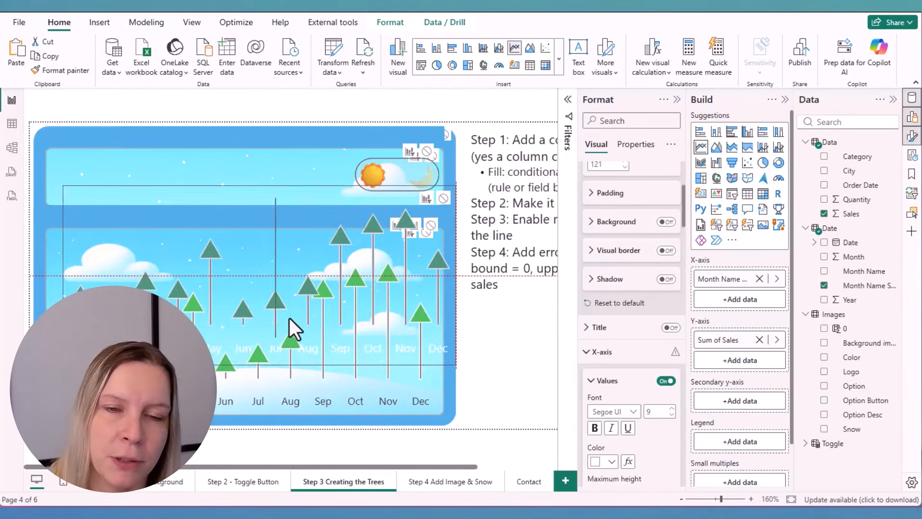
pyautogui.scroll(-3, 663, 367)
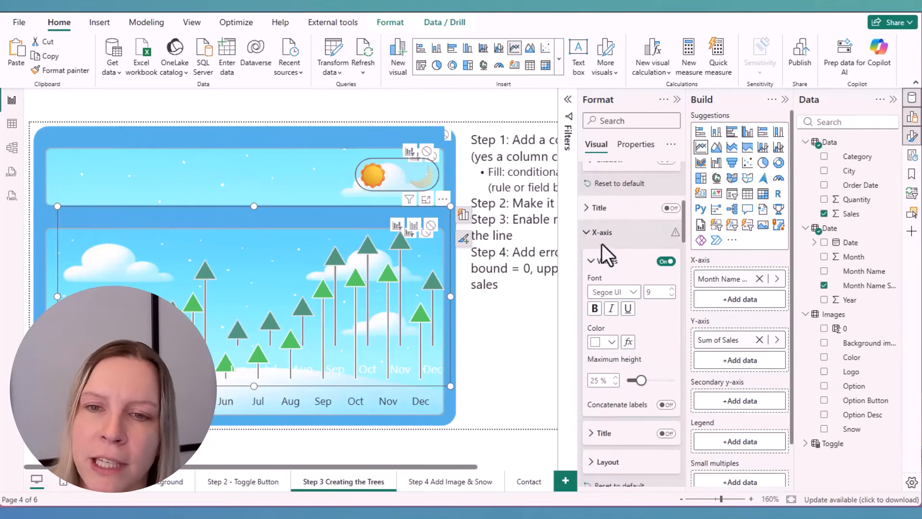
pyautogui.moveTo(277, 247); pyautogui.dragTo(281, 271)
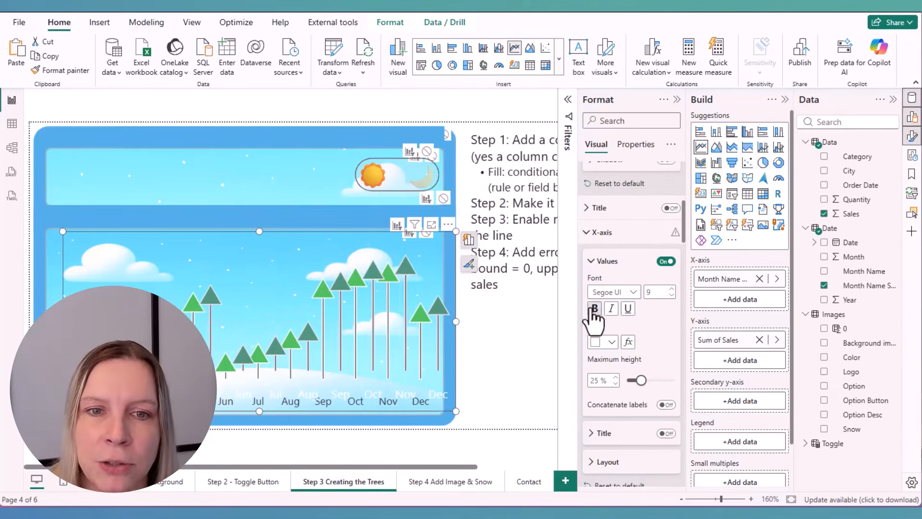
# Base the x-axis label color rules on the sum of the Images table's Option field
pyautogui.click(628, 342)
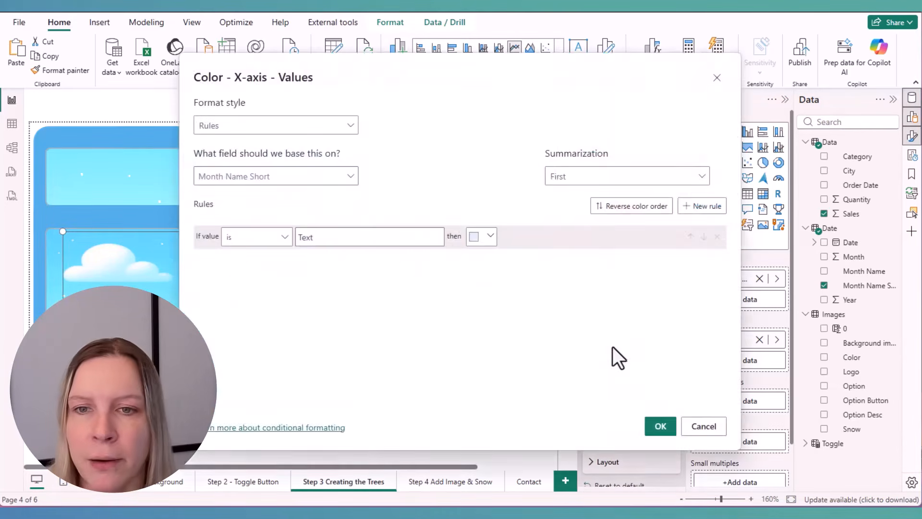
pyautogui.click(235, 180)
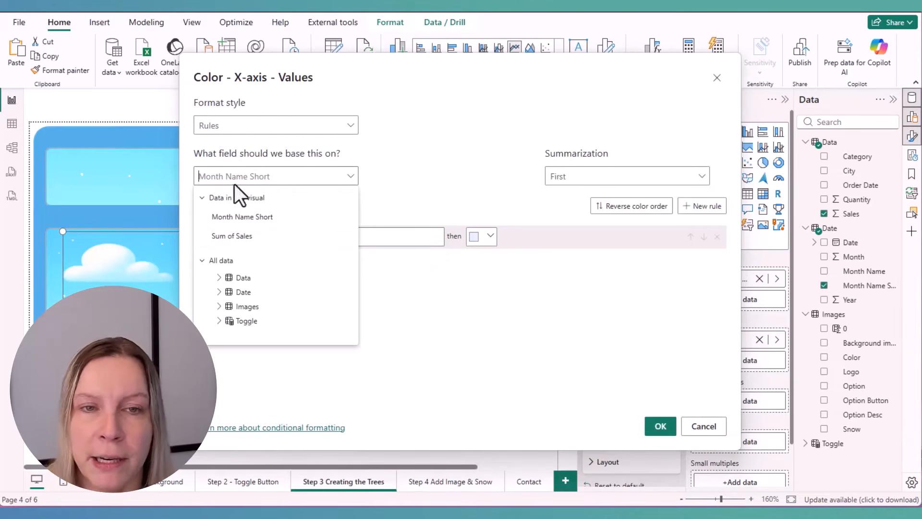
pyautogui.write('opt')
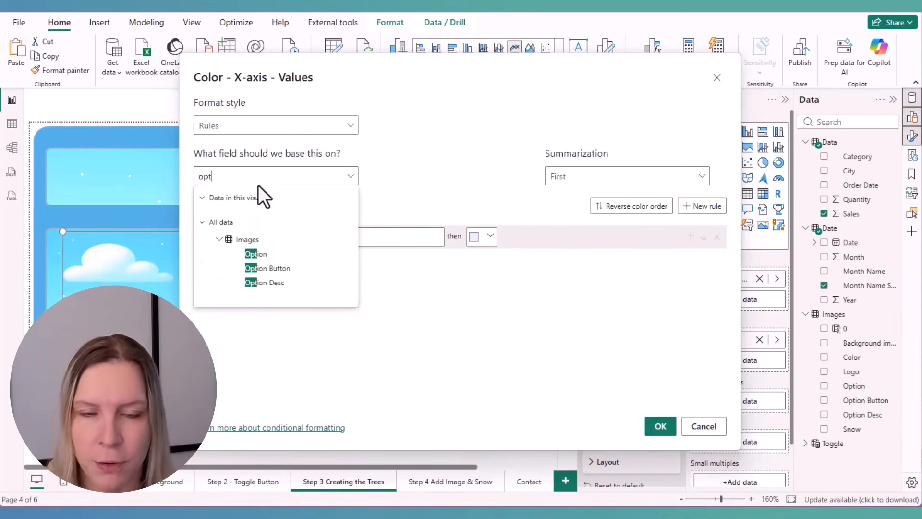
pyautogui.click(256, 253)
pyautogui.click(572, 176)
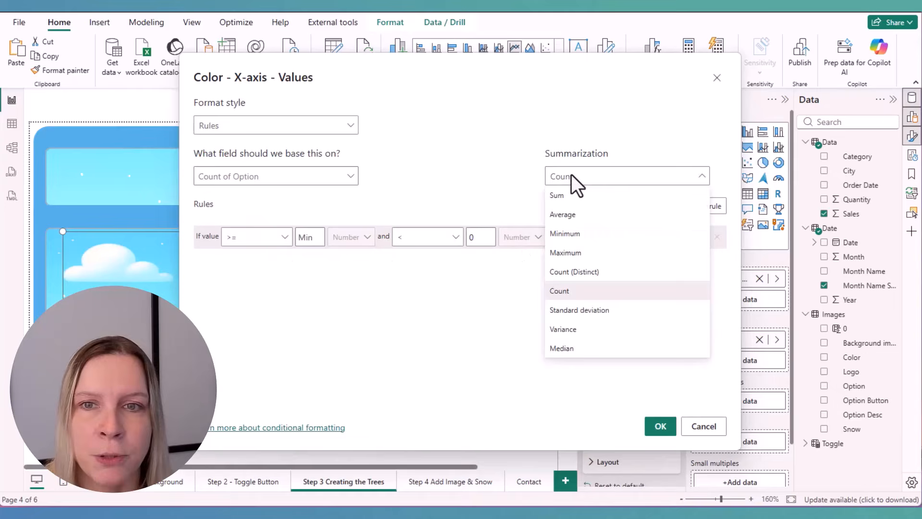
# Set the first x-axis label color rule to black when the value equals 1
pyautogui.click(286, 237)
pyautogui.click(273, 294)
pyautogui.press('Tab')
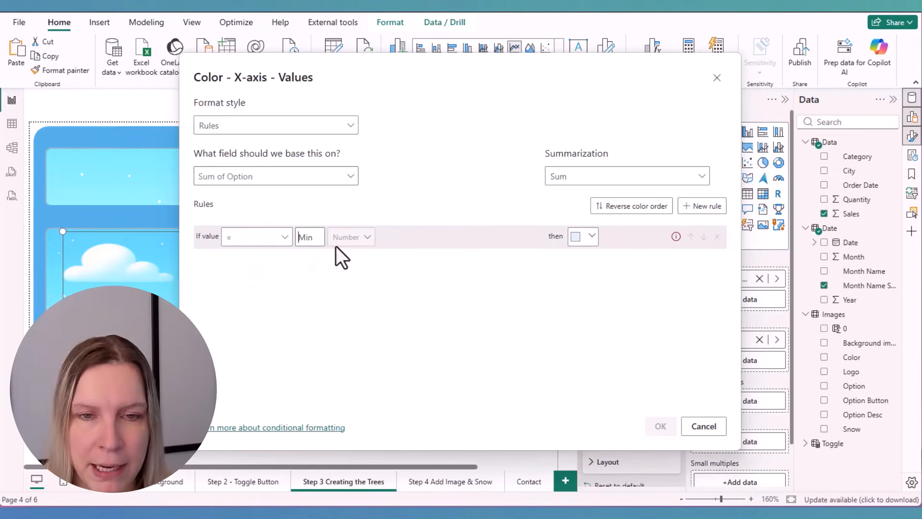
pyautogui.write('1')
pyautogui.click(587, 236)
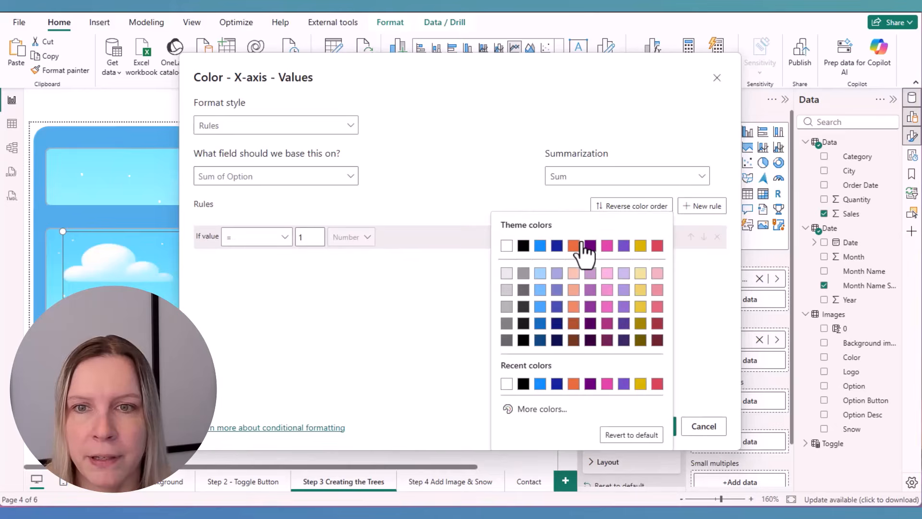
pyautogui.click(523, 383)
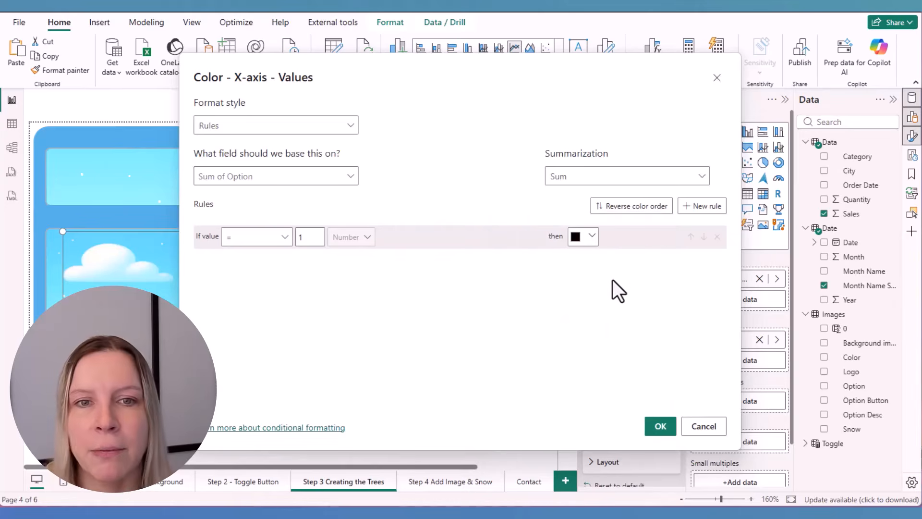
# Add a second x-axis label color rule that applies black when the value equals 2
pyautogui.click(694, 206)
pyautogui.click(283, 260)
pyautogui.click(268, 317)
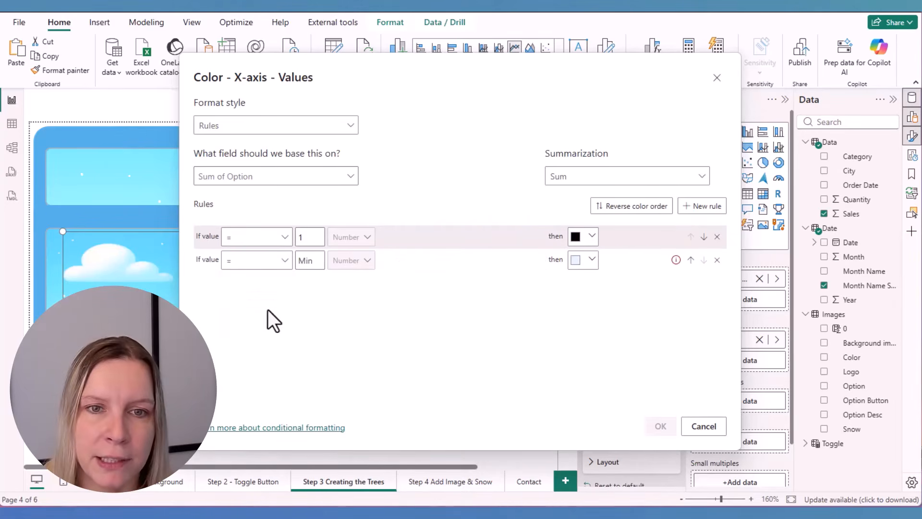
pyautogui.click(305, 263)
pyautogui.write('2')
pyautogui.click(585, 260)
pyautogui.click(539, 225)
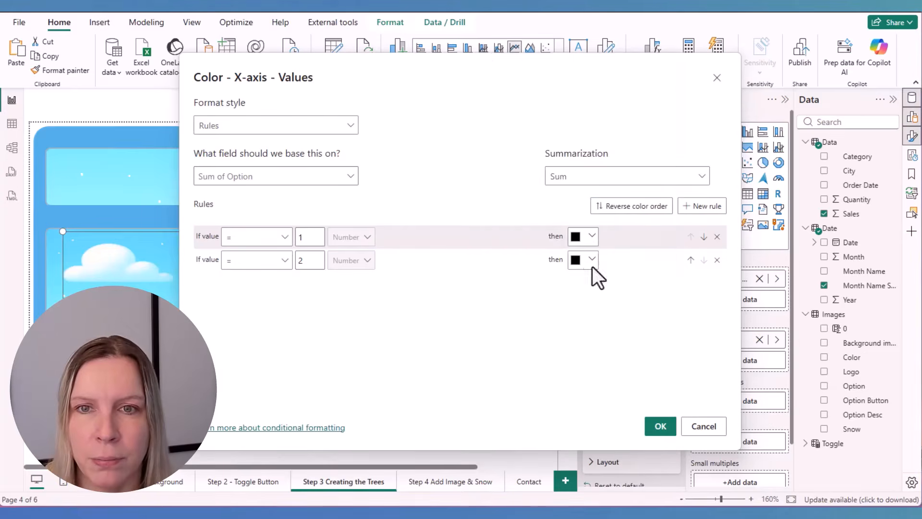
# Apply the label color rules and test them by switching the toggle to the moon and back to the sun
pyautogui.click(591, 237)
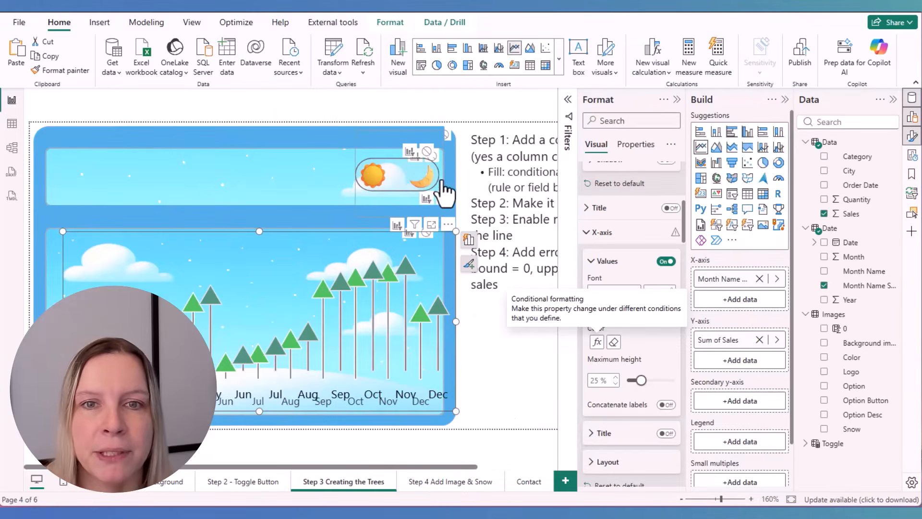
pyautogui.click(428, 181)
pyautogui.click(377, 175)
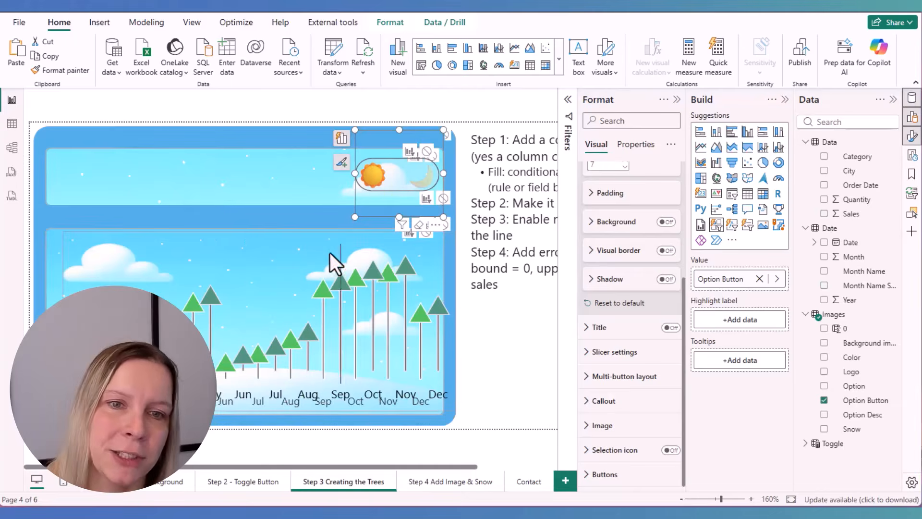
# Delete the practice line chart lying over the reference chart and collapse the Build pane
pyautogui.click(216, 233)
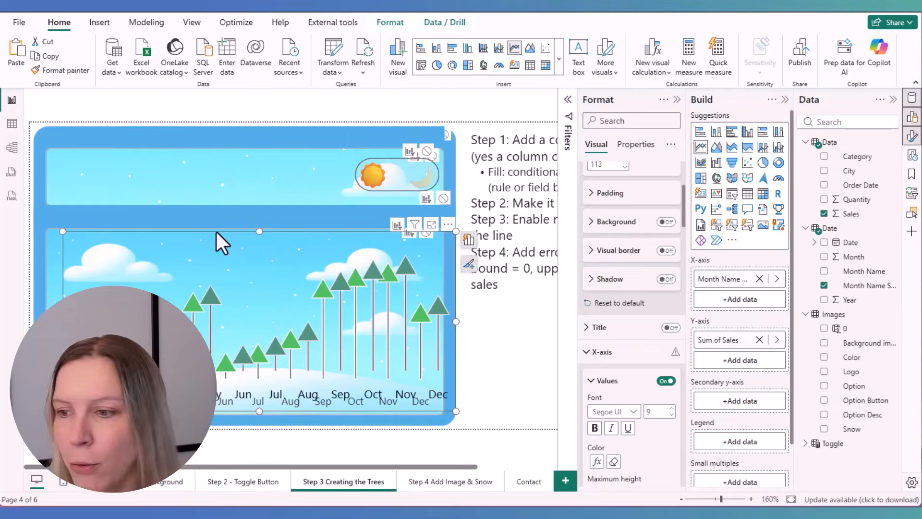
pyautogui.press('Delete')
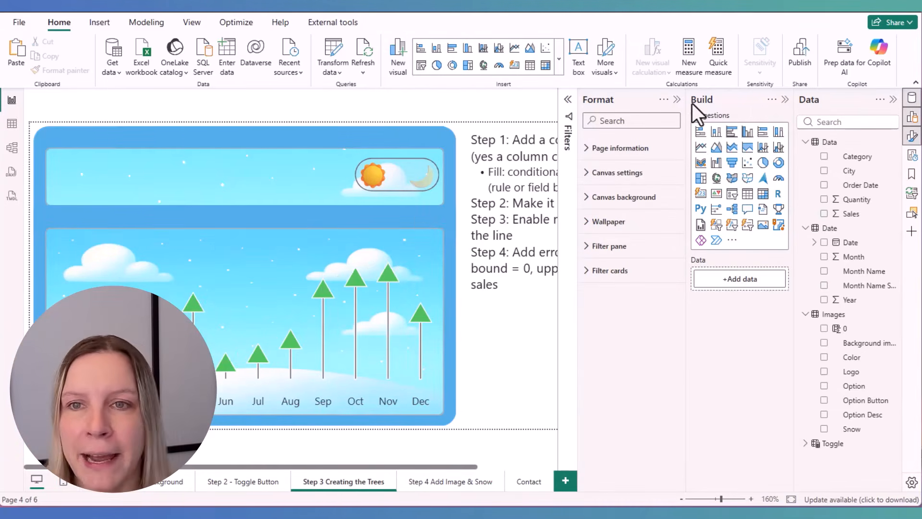
pyautogui.click(785, 100)
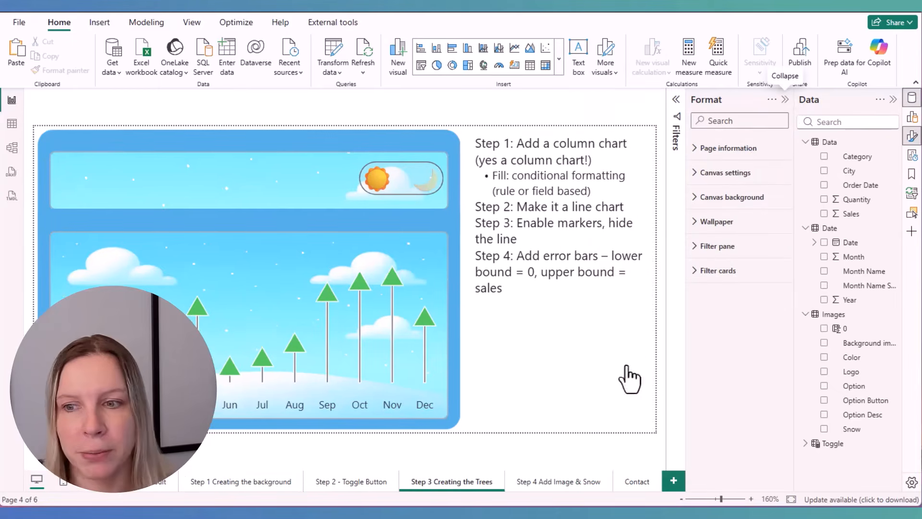
# Open the Step 4 Add Image & Snow page and preview its day and night versions with the toggle
pyautogui.click(560, 481)
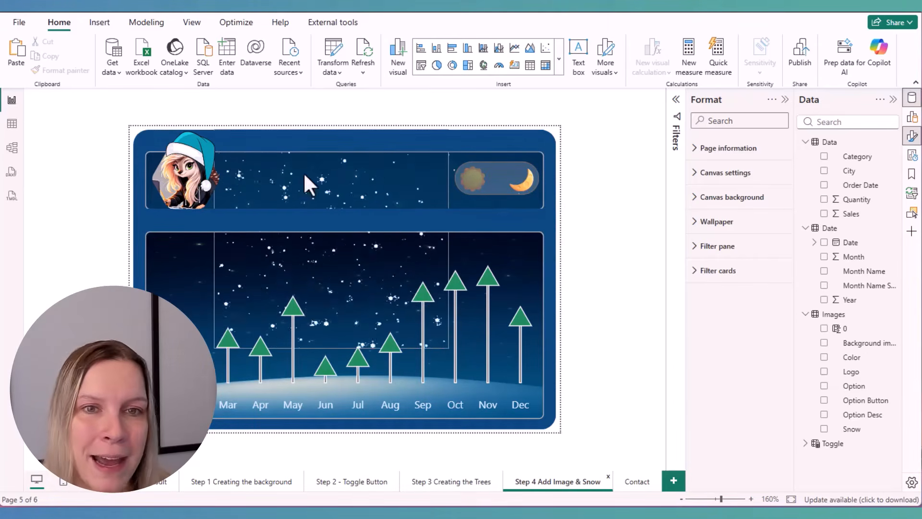
pyautogui.click(467, 181)
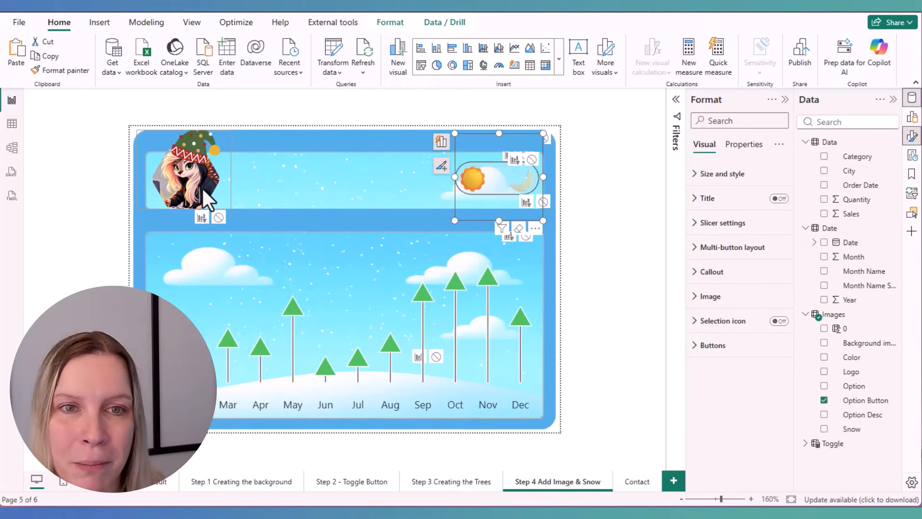
pyautogui.click(511, 197)
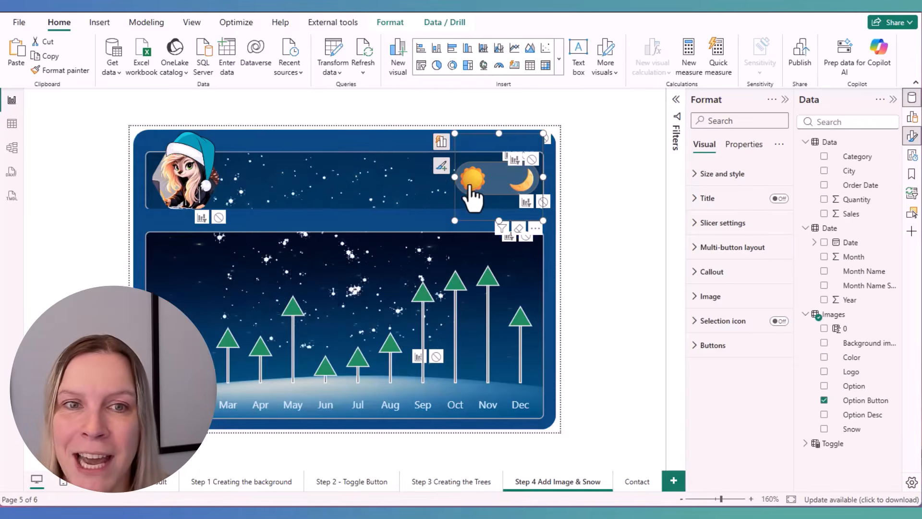
pyautogui.click(473, 195)
pyautogui.click(599, 284)
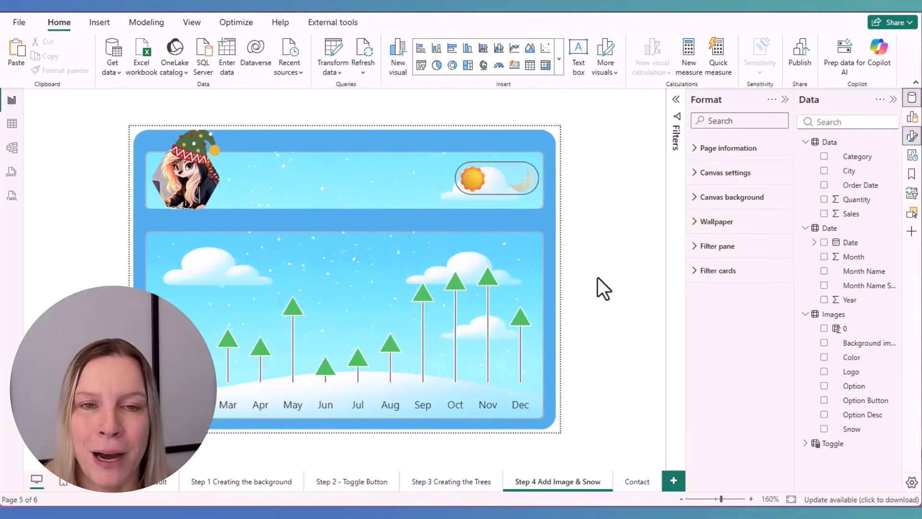
# Examine the Images table's logo and snow links and compare them with the report page in night and day mode
pyautogui.click(18, 127)
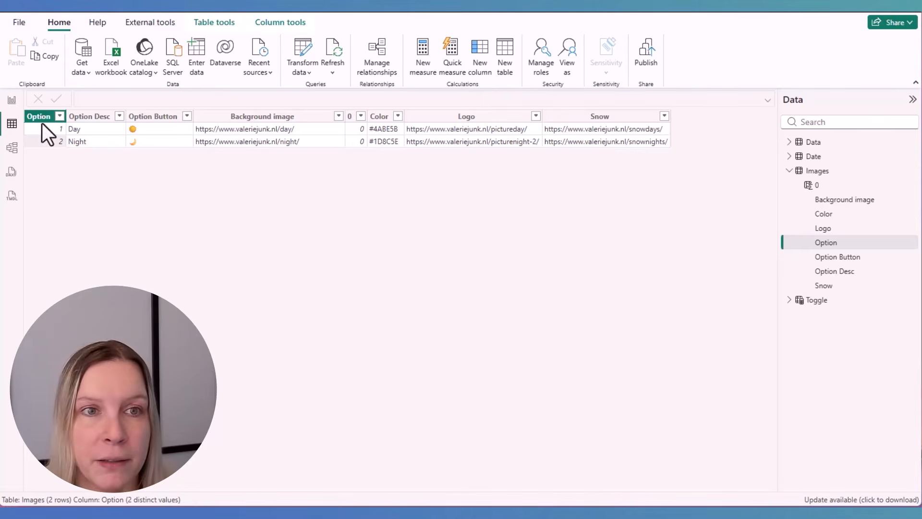
pyautogui.click(12, 100)
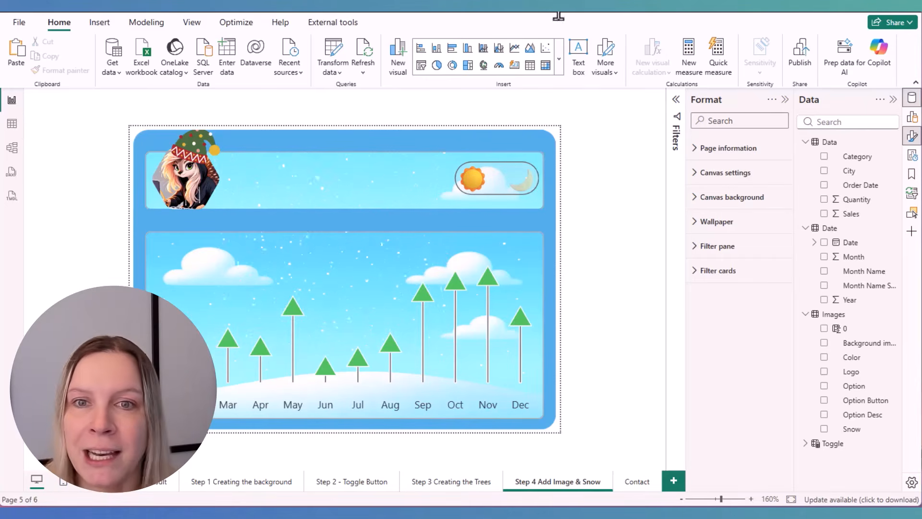
pyautogui.click(527, 192)
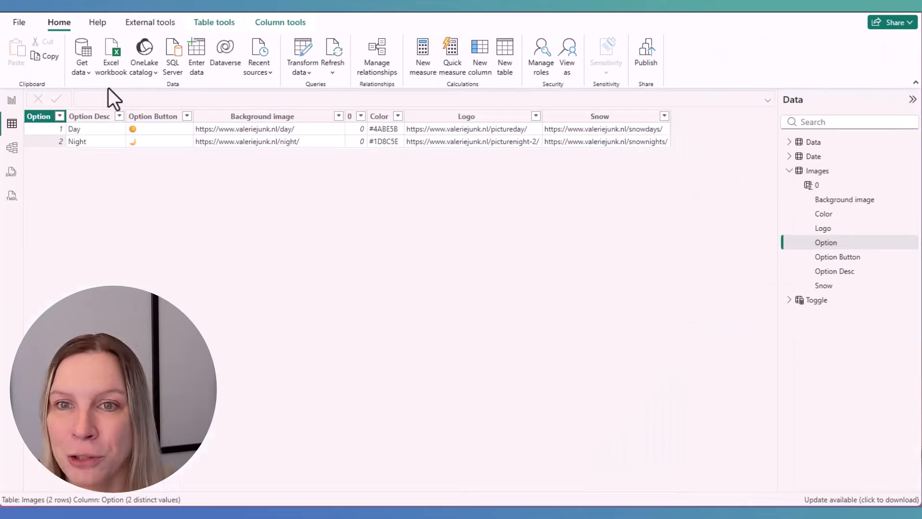
pyautogui.click(12, 100)
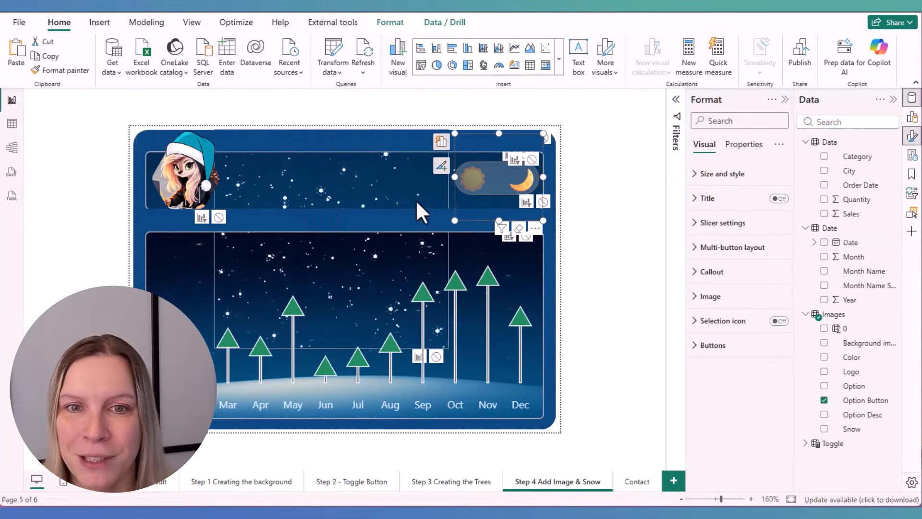
pyautogui.click(486, 189)
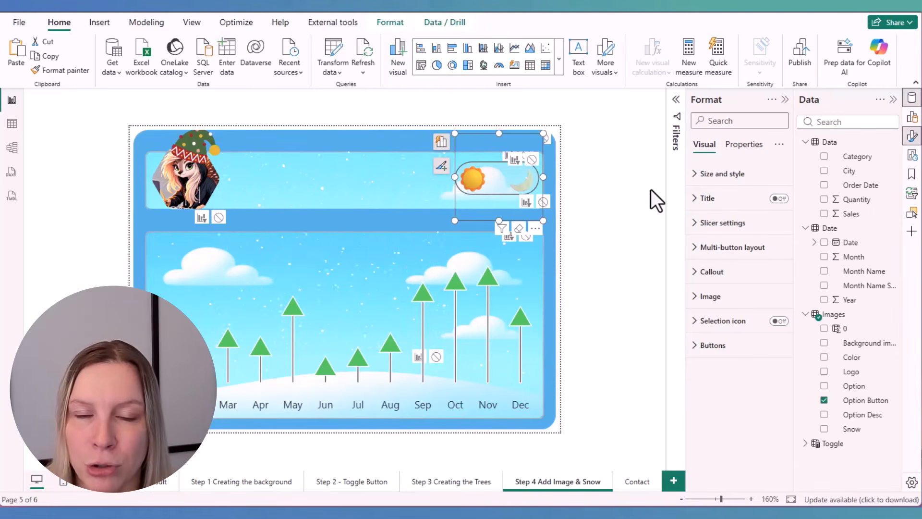
# Select the snow image and inspect the image source, data field and fit in its style settings
pyautogui.click(387, 141)
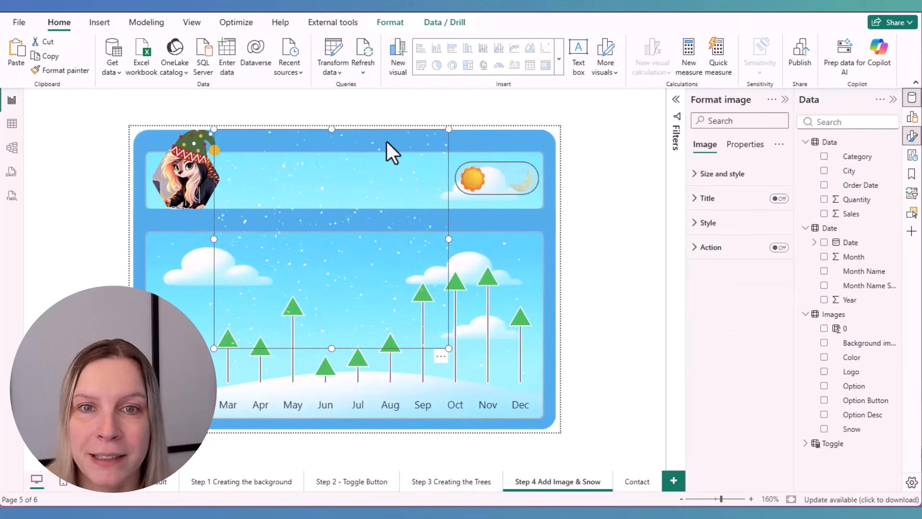
pyautogui.click(99, 22)
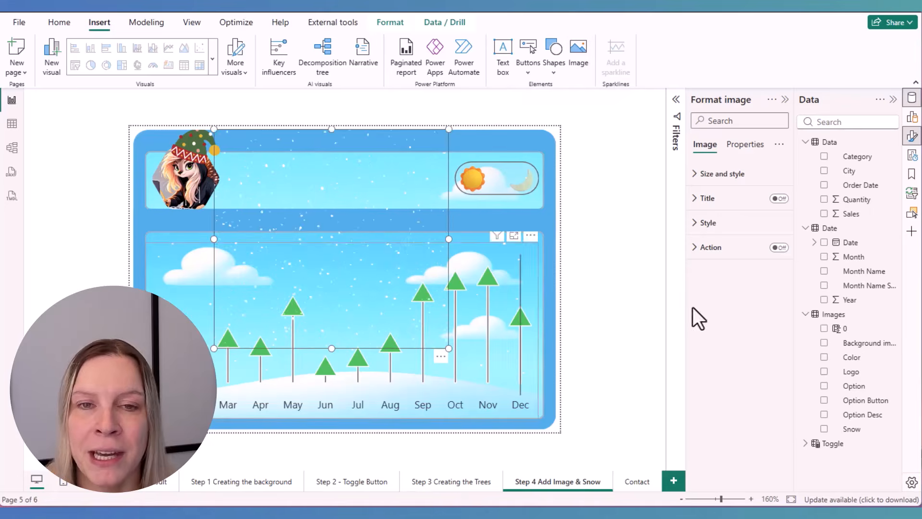
pyautogui.click(757, 226)
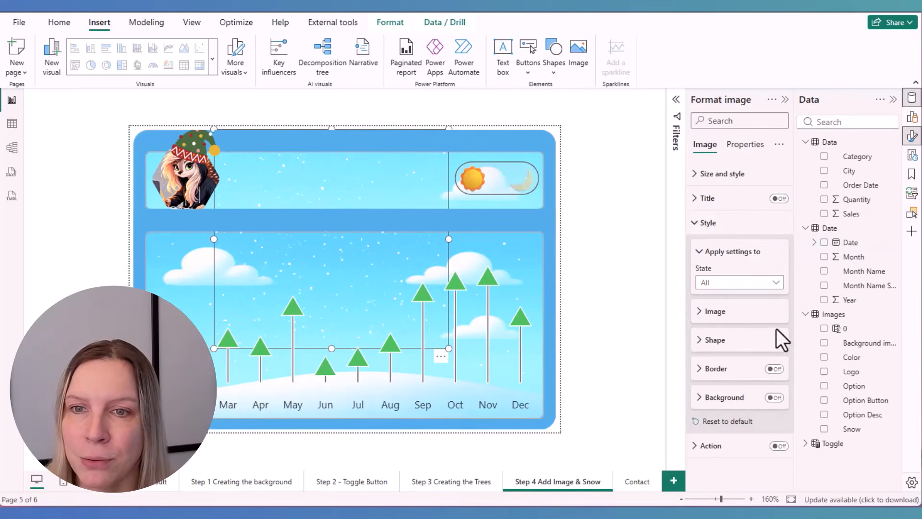
pyautogui.click(749, 315)
pyautogui.scroll(-2, 751, 331)
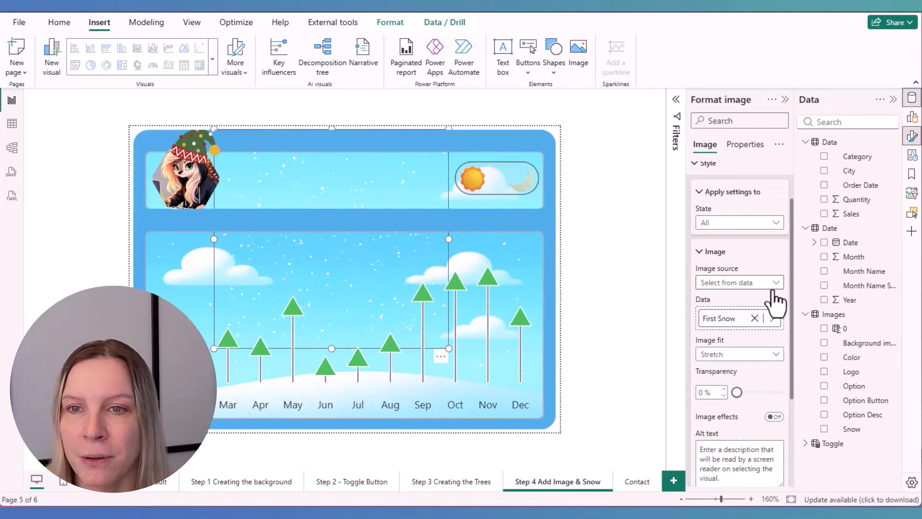
# Check the Images table's Day and Night rows against the snow image, switching the toggle to the moon and back to the sun
pyautogui.click(12, 123)
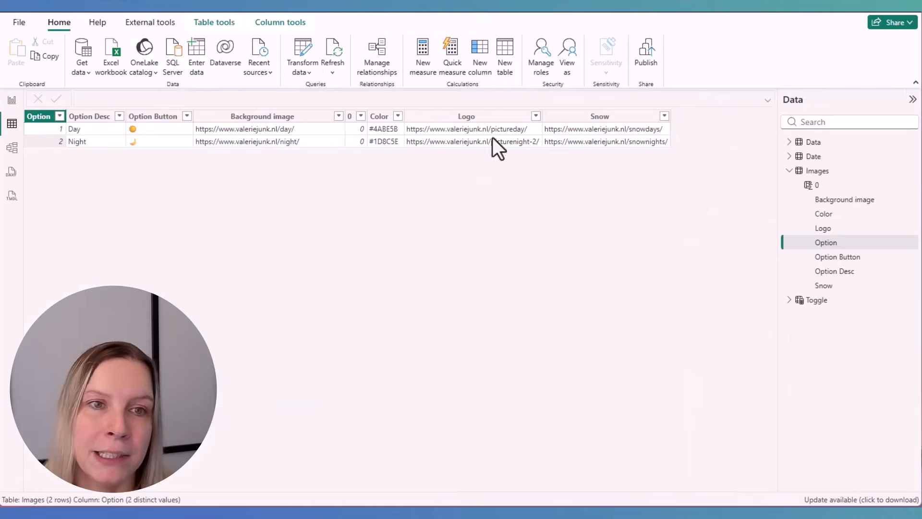
pyautogui.click(12, 100)
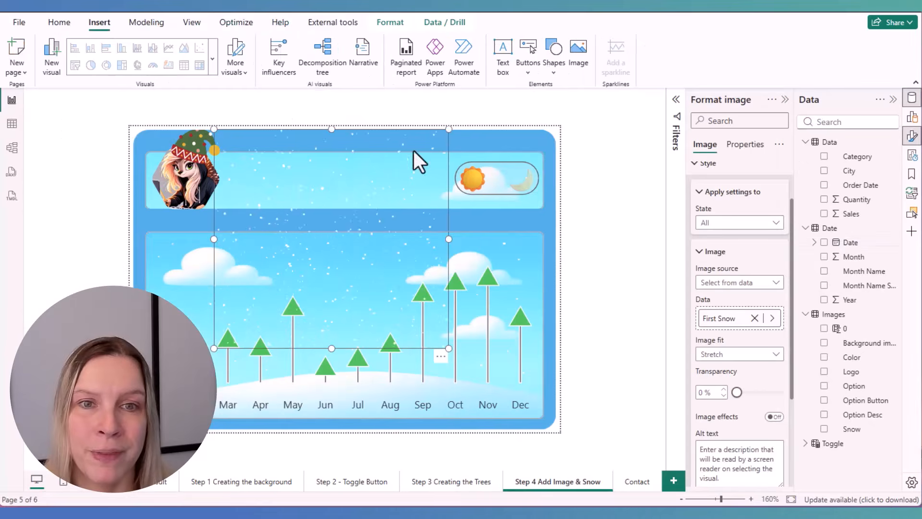
pyautogui.click(12, 123)
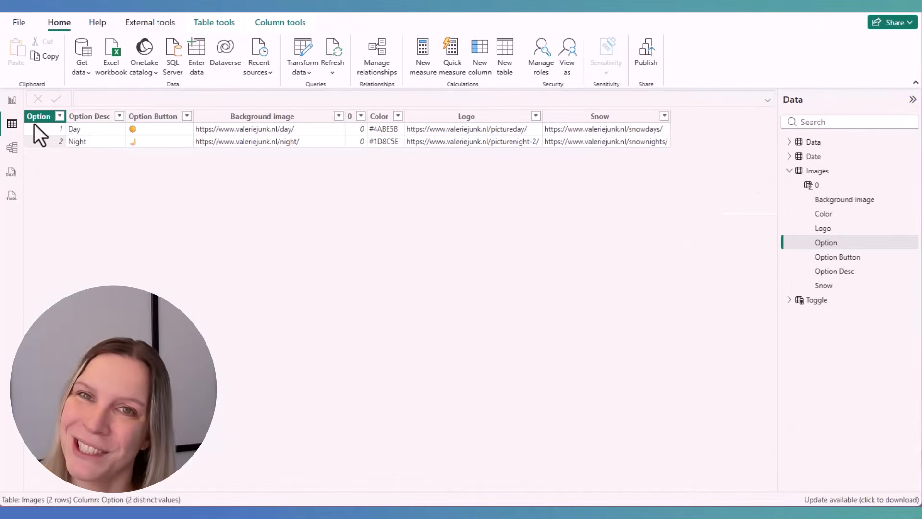
pyautogui.click(12, 99)
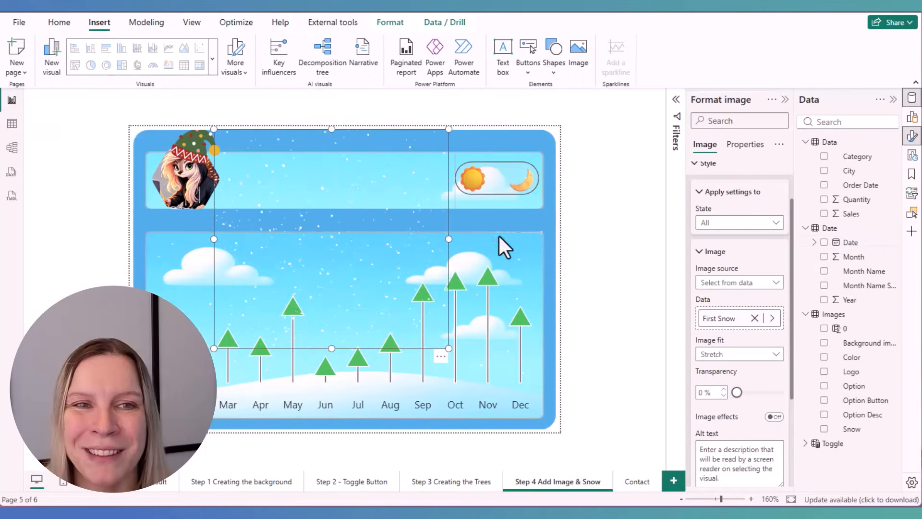
pyautogui.click(521, 193)
pyautogui.click(474, 185)
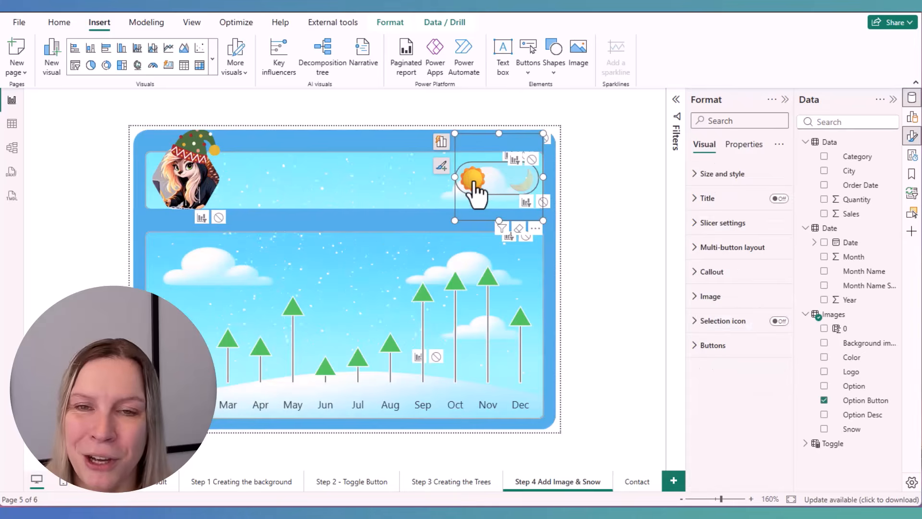
# Inspect how the snow image is layered with the blue cover shapes above and below the header panel
pyautogui.click(442, 301)
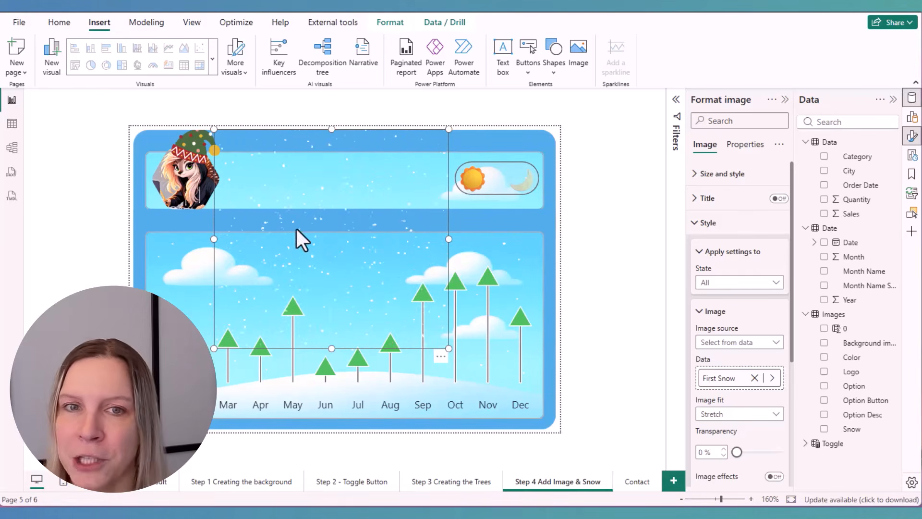
pyautogui.click(587, 243)
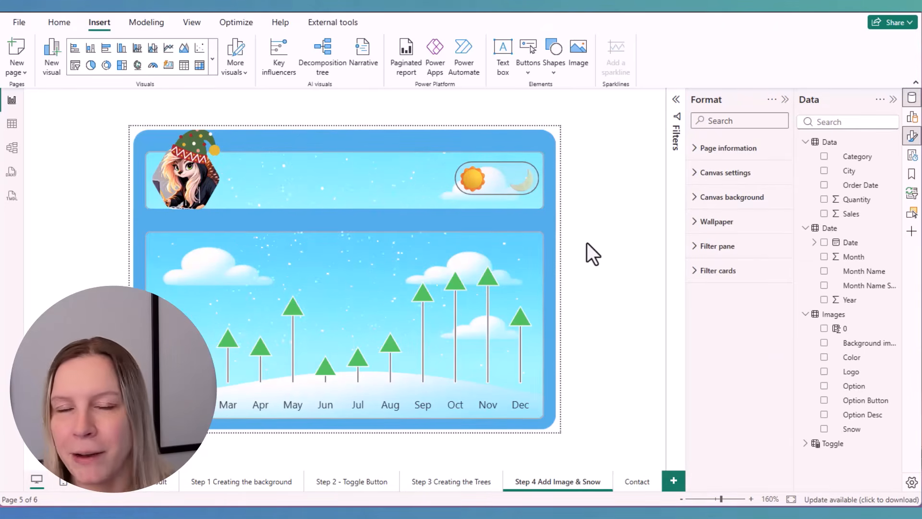
pyautogui.click(358, 215)
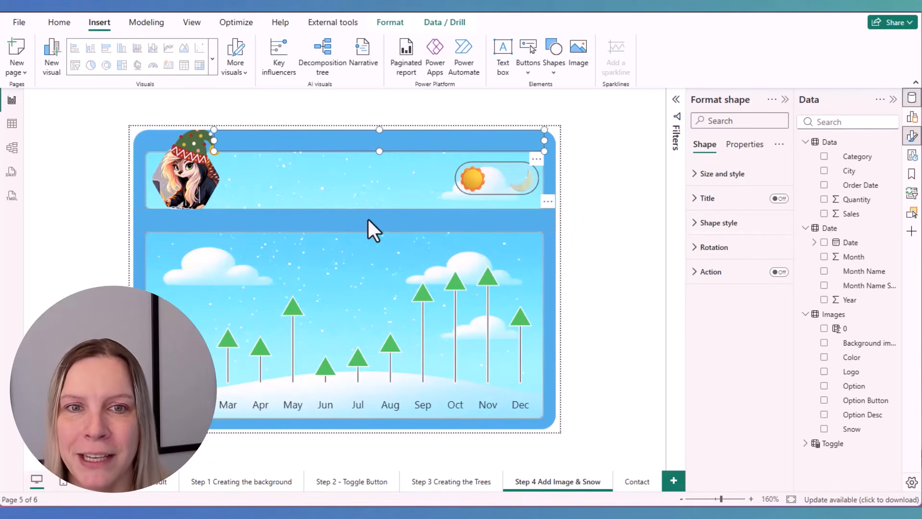
pyautogui.click(419, 140)
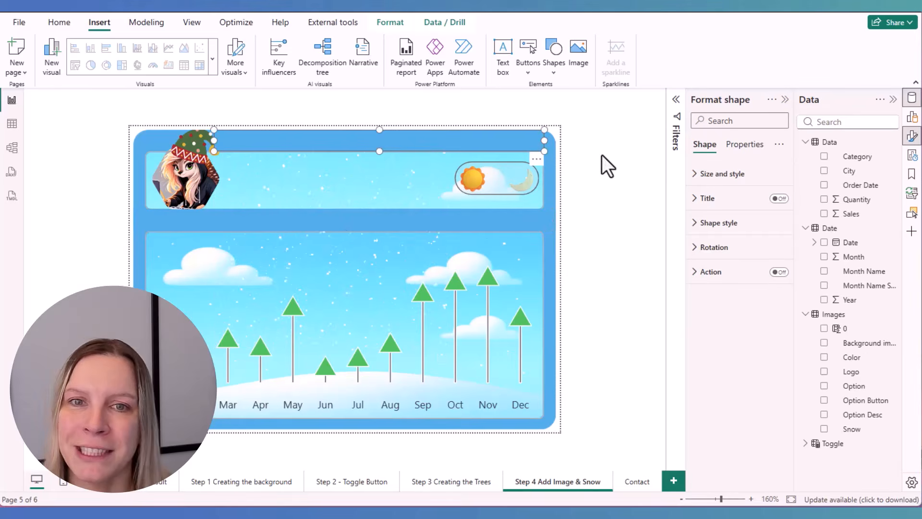
# List the page's objects in layer order and check the visibility of the cover shape above the header panel
pyautogui.click(912, 213)
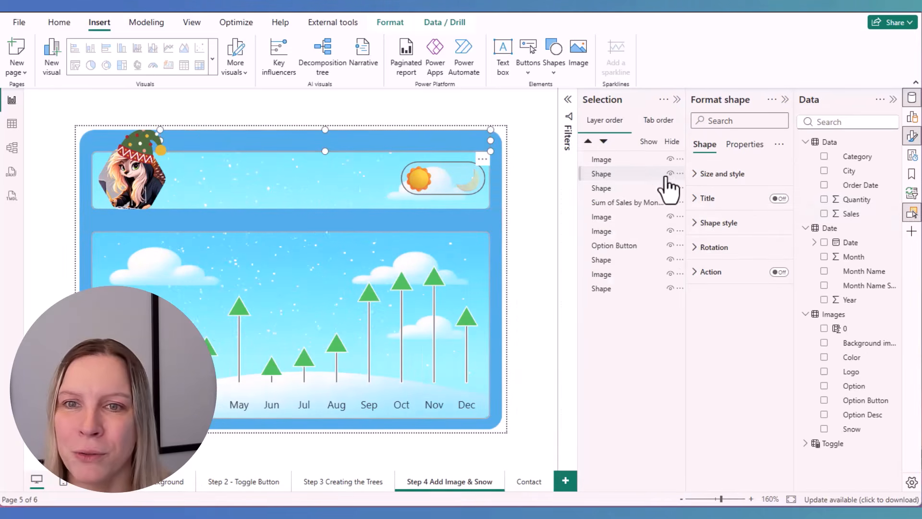
pyautogui.click(669, 174)
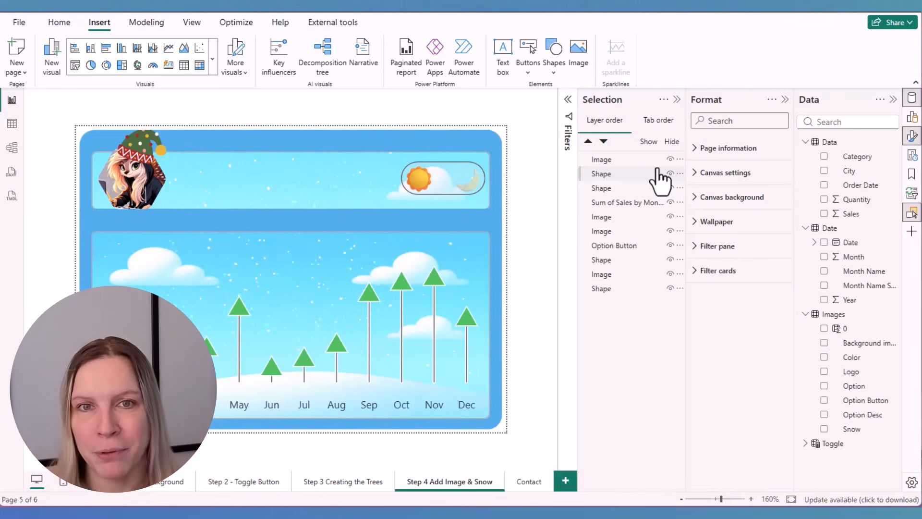
pyautogui.click(351, 136)
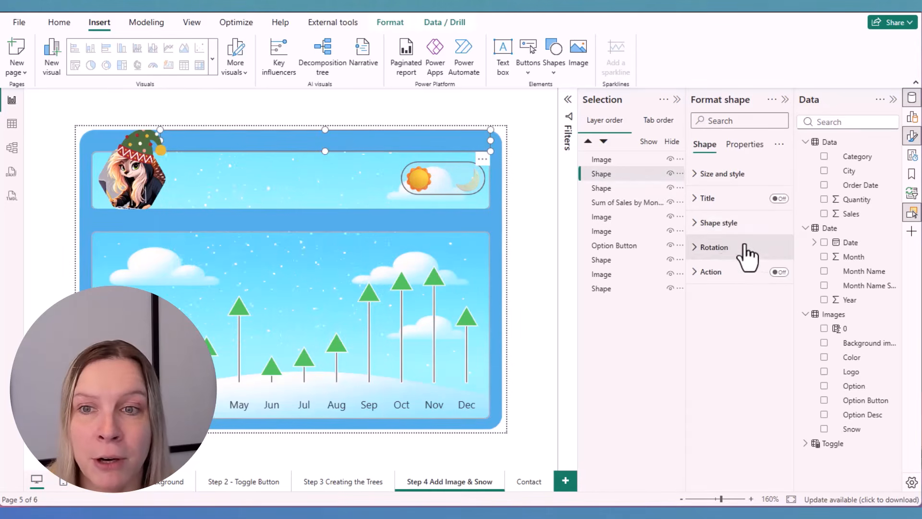
# Inspect the shape and fill settings in the shape style of the cover shape above the header panel
pyautogui.click(739, 223)
pyautogui.click(737, 356)
pyautogui.scroll(-1, 738, 367)
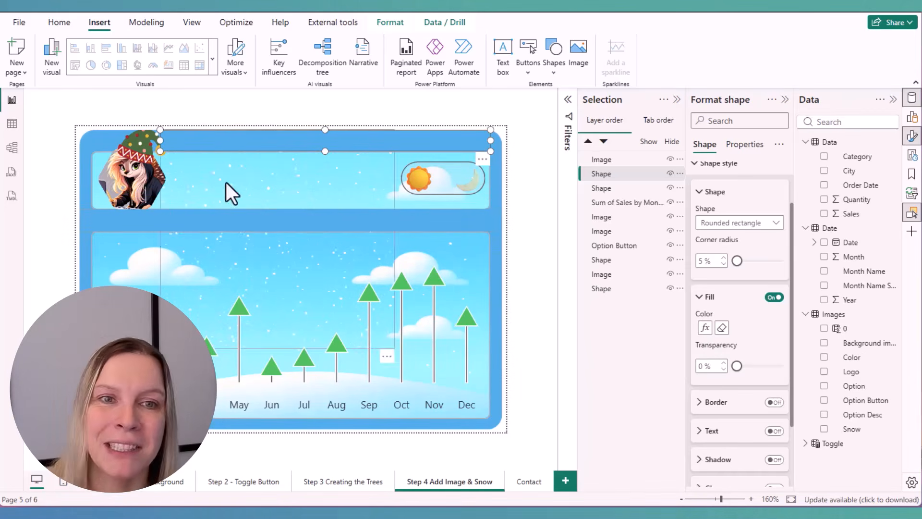
# Inspect the logo image's data field and check it against the Images table's Day and Night rows, returning to the report page
pyautogui.click(144, 175)
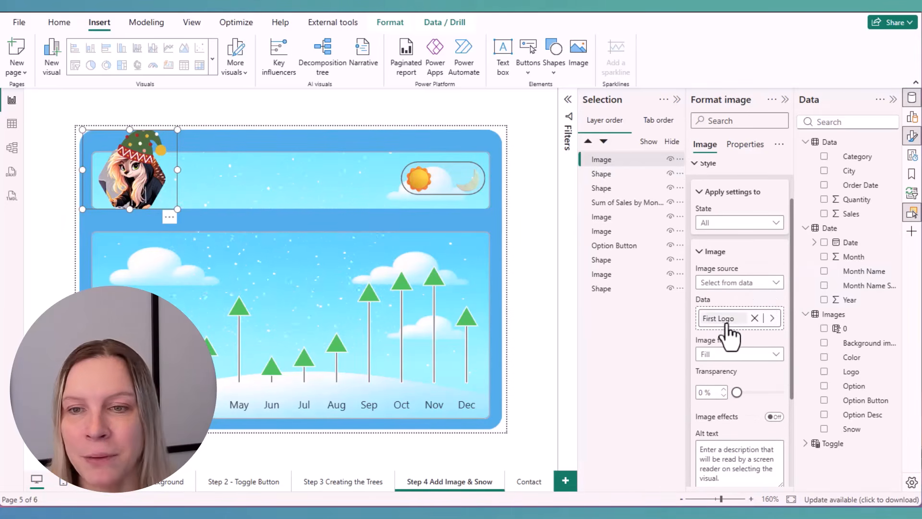
pyautogui.click(12, 125)
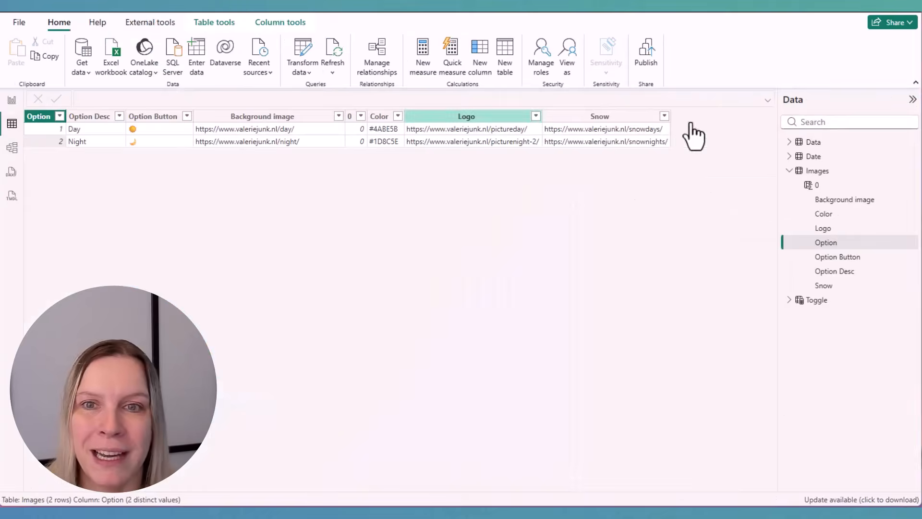
pyautogui.click(11, 102)
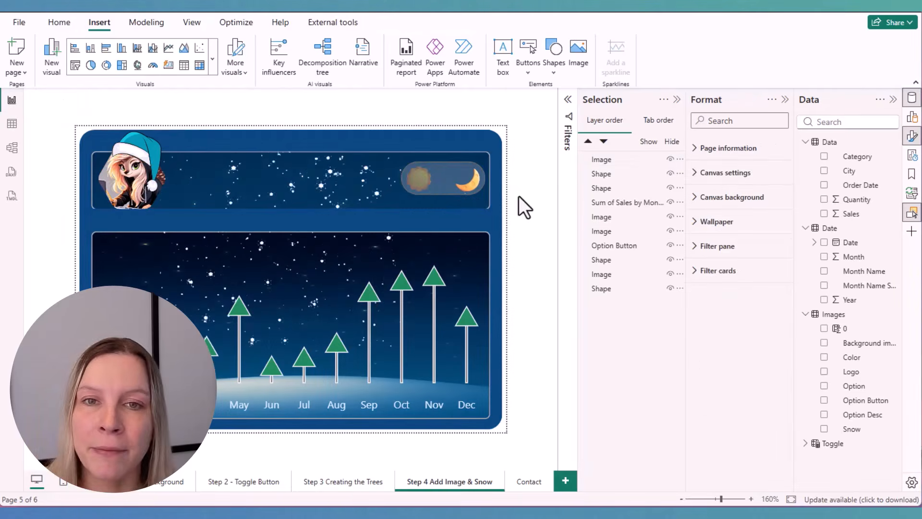
# Test the sun and moon toggle by switching the moon option off and on again, leaving nothing selected on the page
pyautogui.click(462, 182)
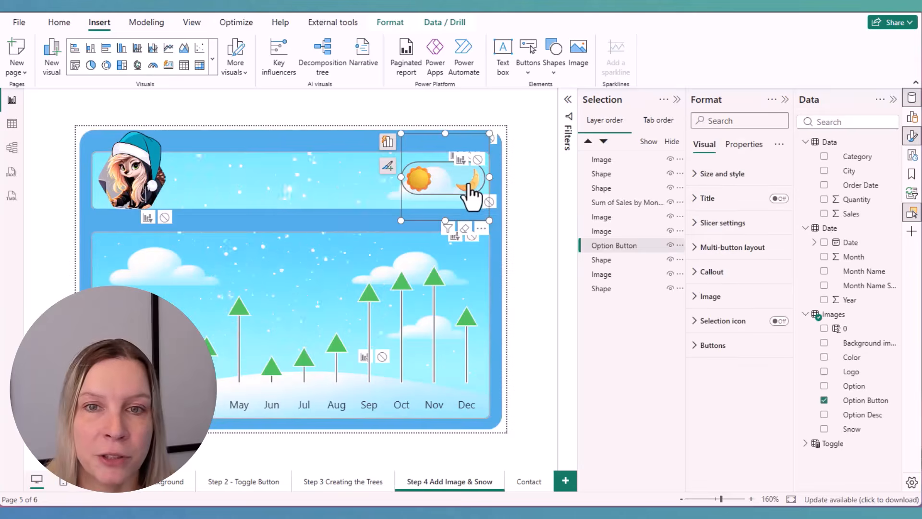
pyautogui.click(462, 183)
pyautogui.click(519, 185)
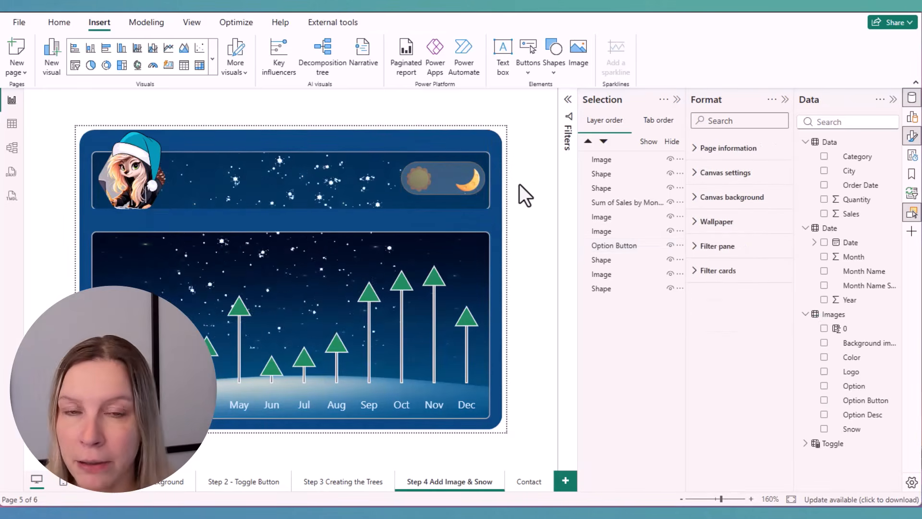